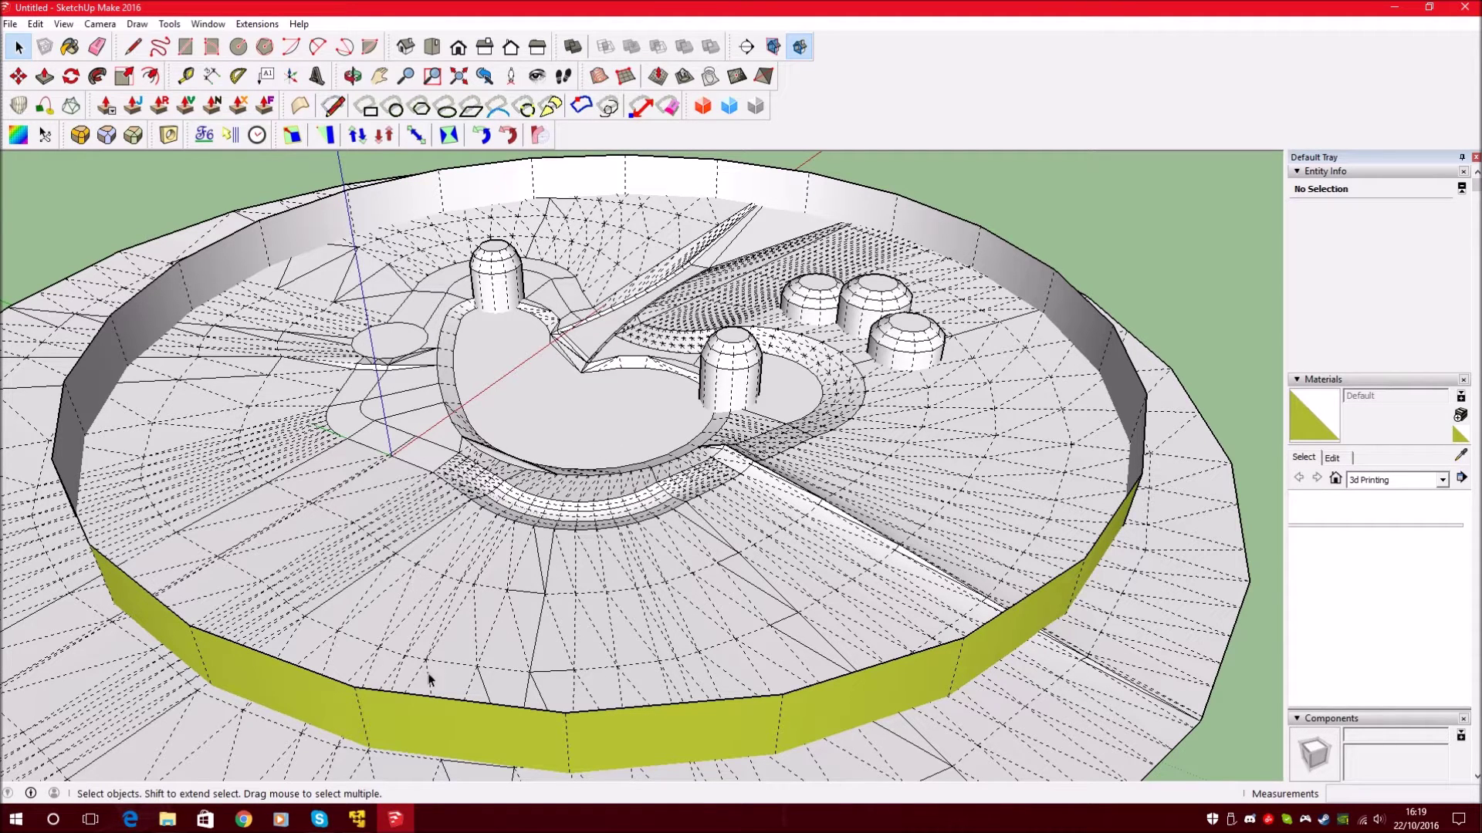
- Switch to the Windows 7 virtual machine and give its desktop input focus
{"action": "left_click", "coordinate": [356, 819]}
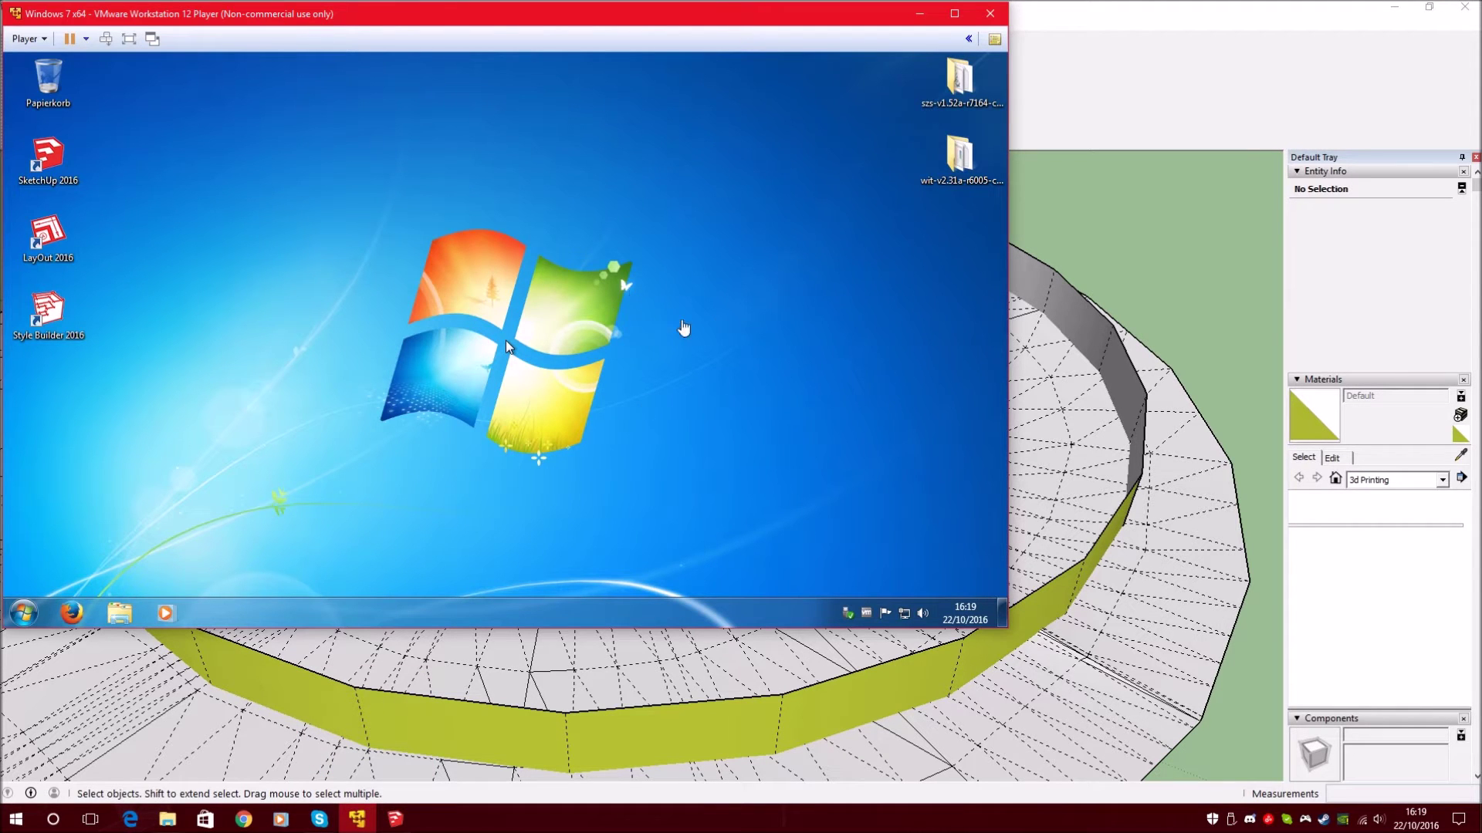
{"action": "left_click", "coordinate": [1178, 68]}
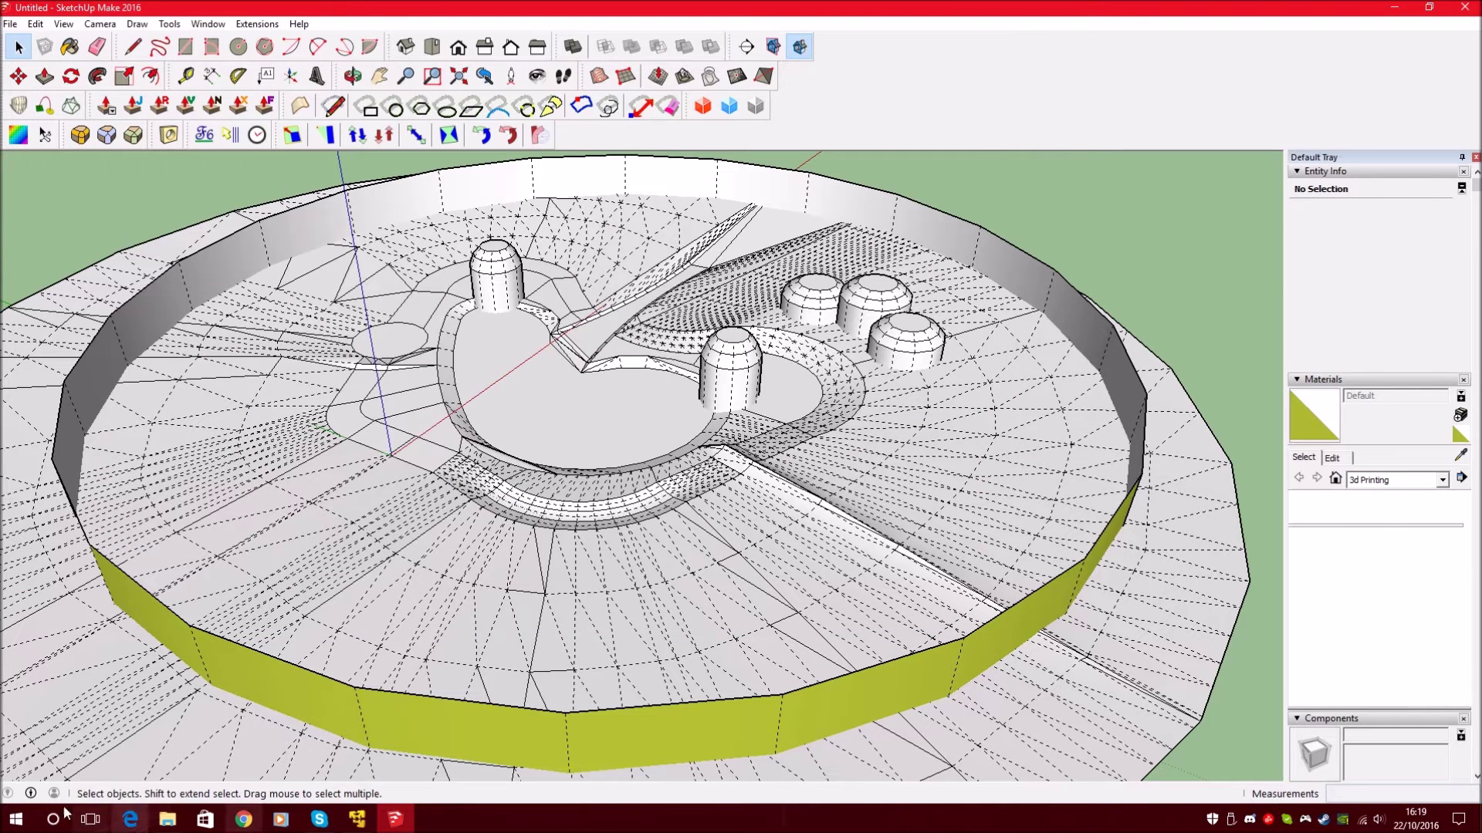
{"action": "left_click", "coordinate": [358, 819]}
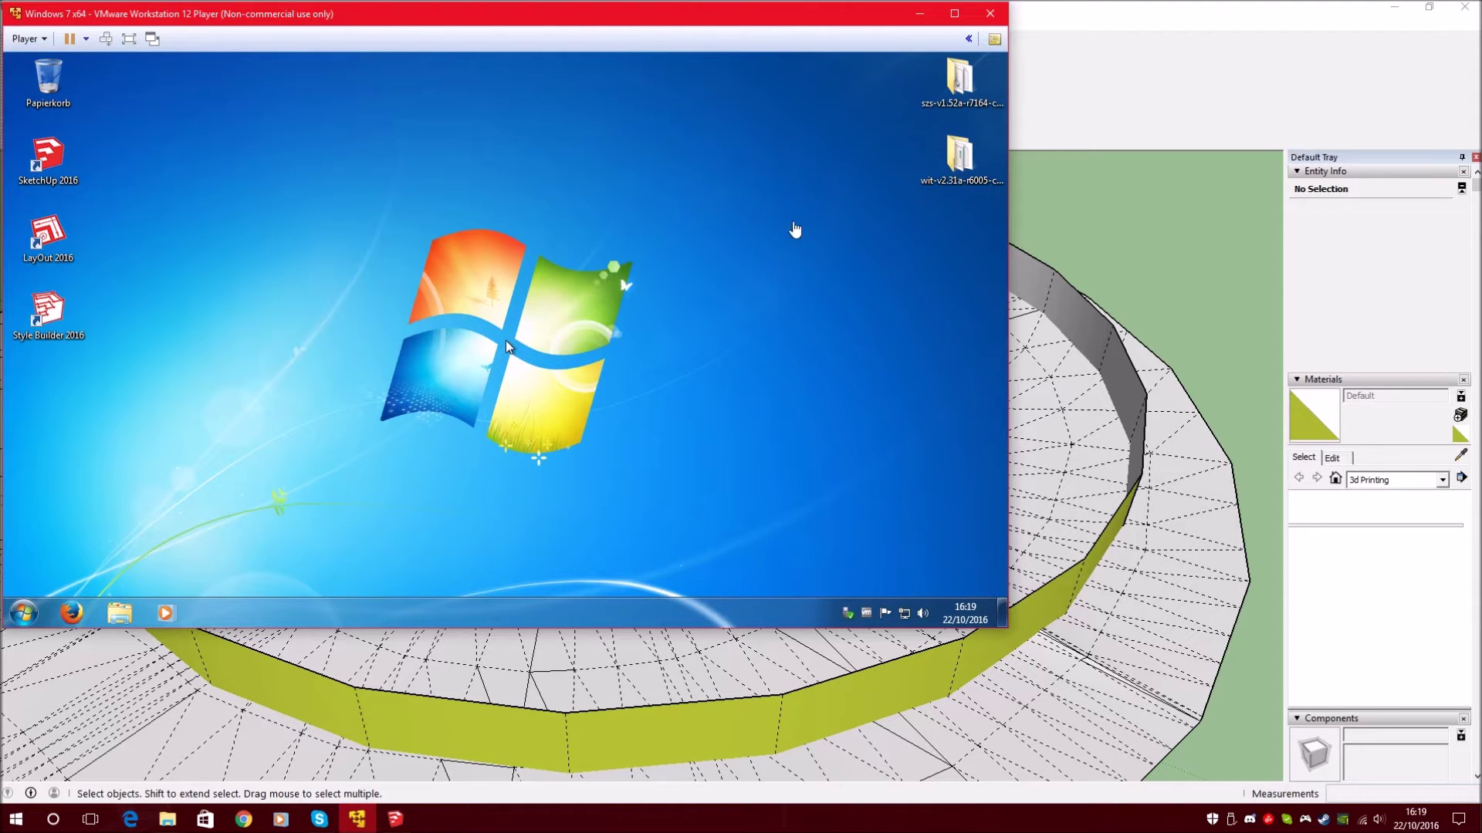
{"action": "left_click", "coordinate": [911, 189]}
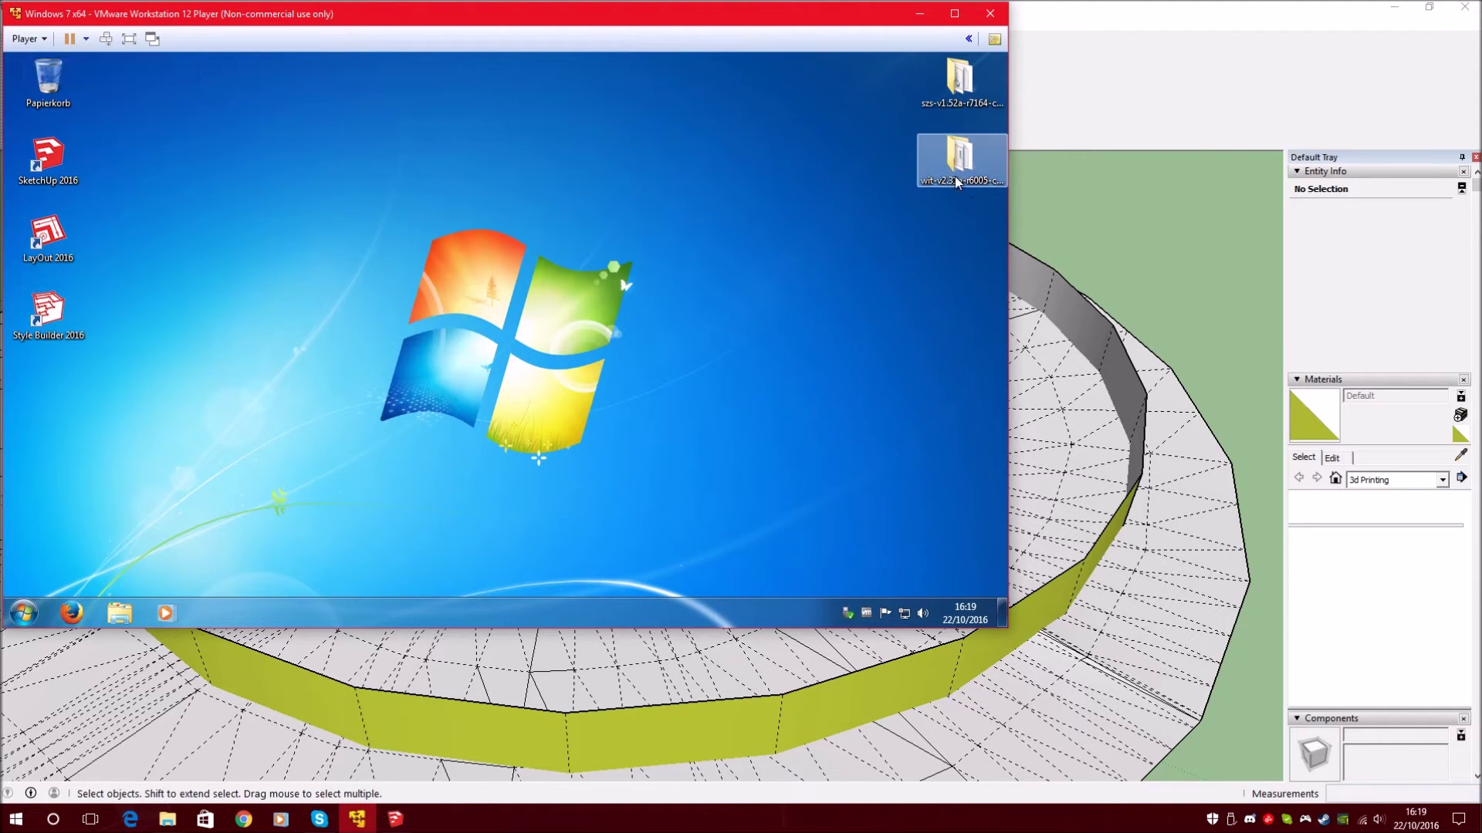
- Run windows-install from the wit-v2.31a folder, approving UAC and dismissing the compatibility assistant
{"action": "double_click", "coordinate": [934, 189]}
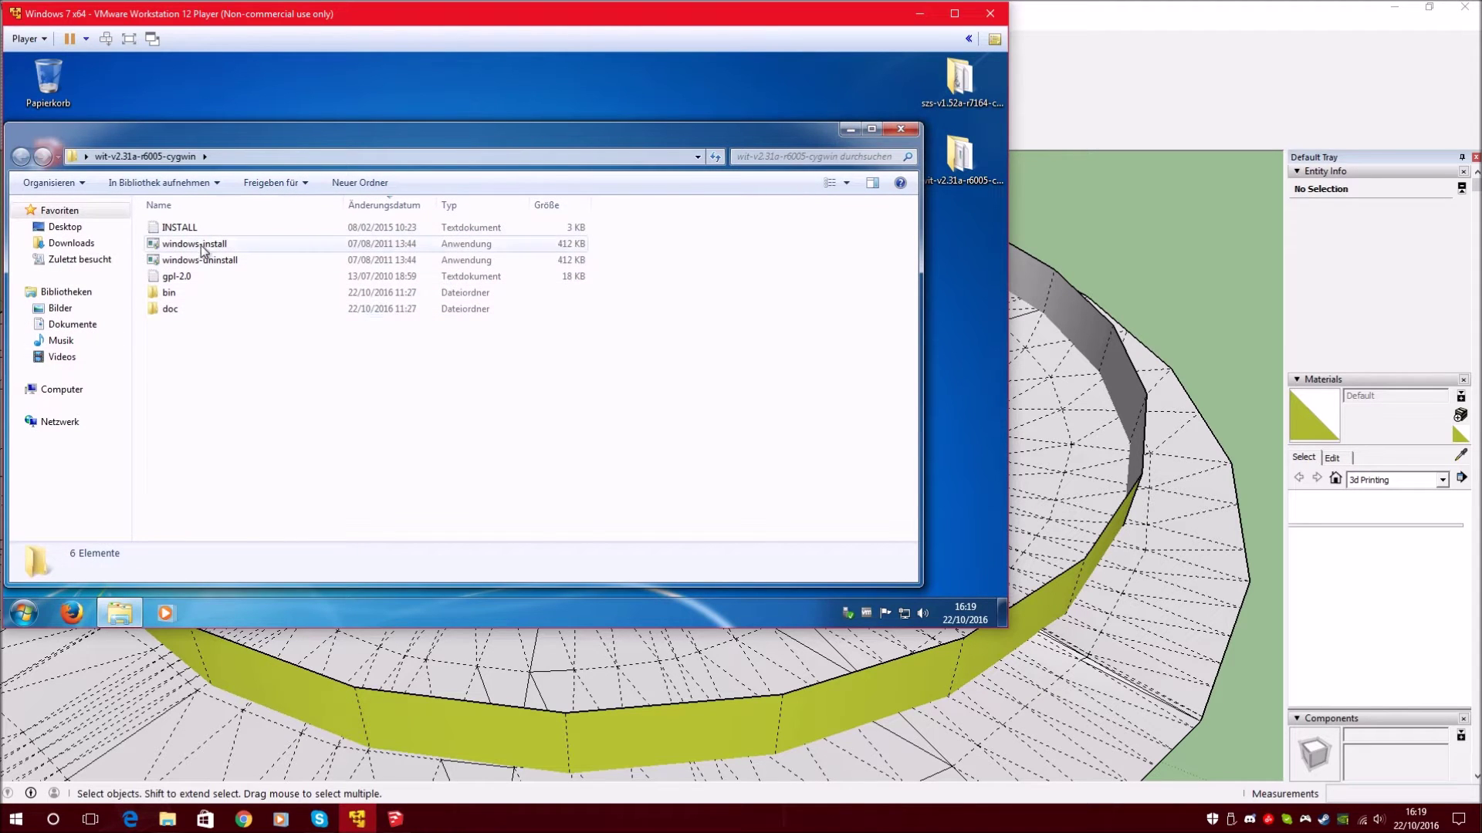
{"action": "double_click", "coordinate": [227, 245]}
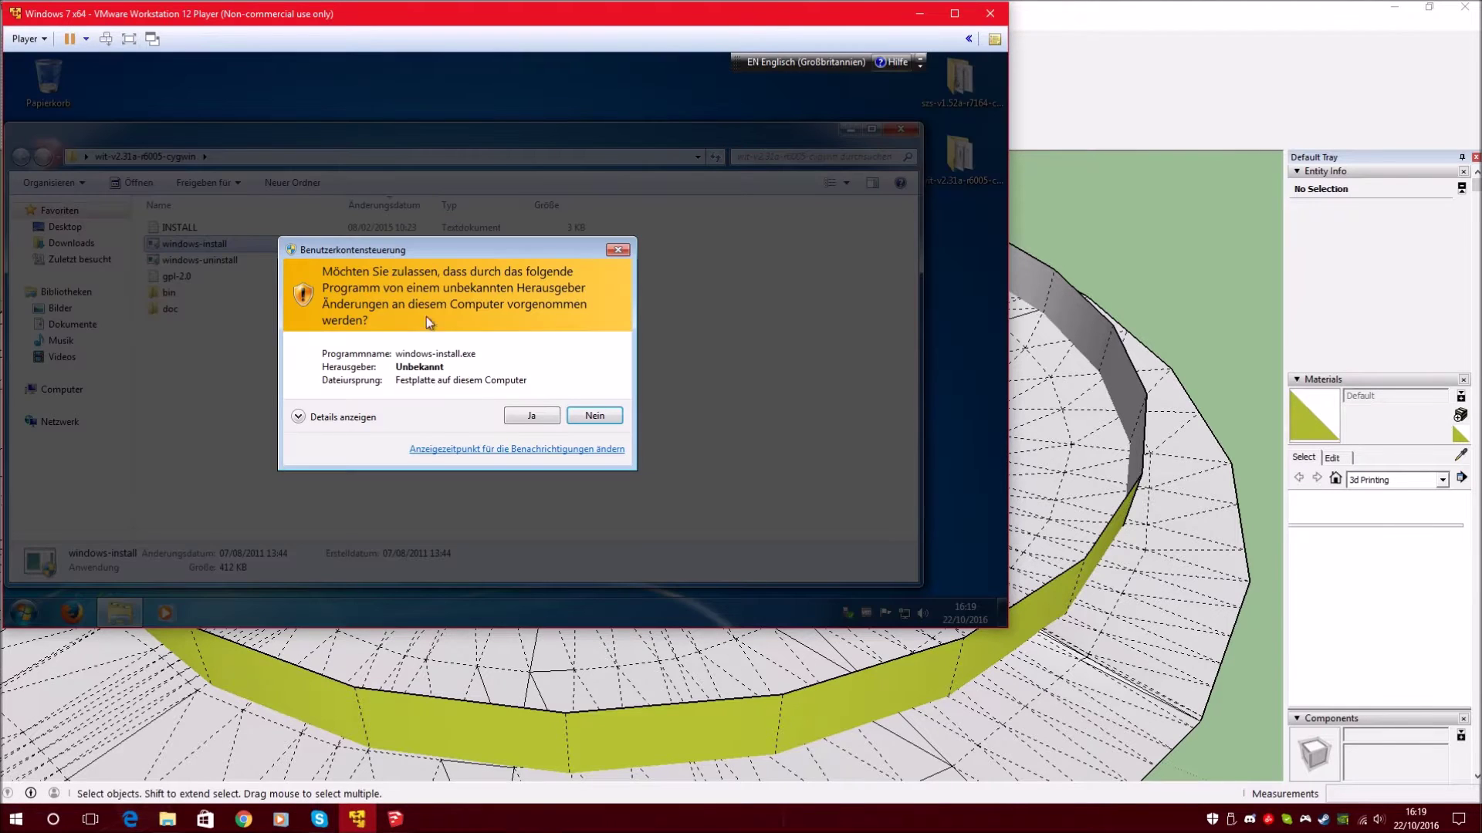
{"action": "left_click", "coordinate": [534, 416]}
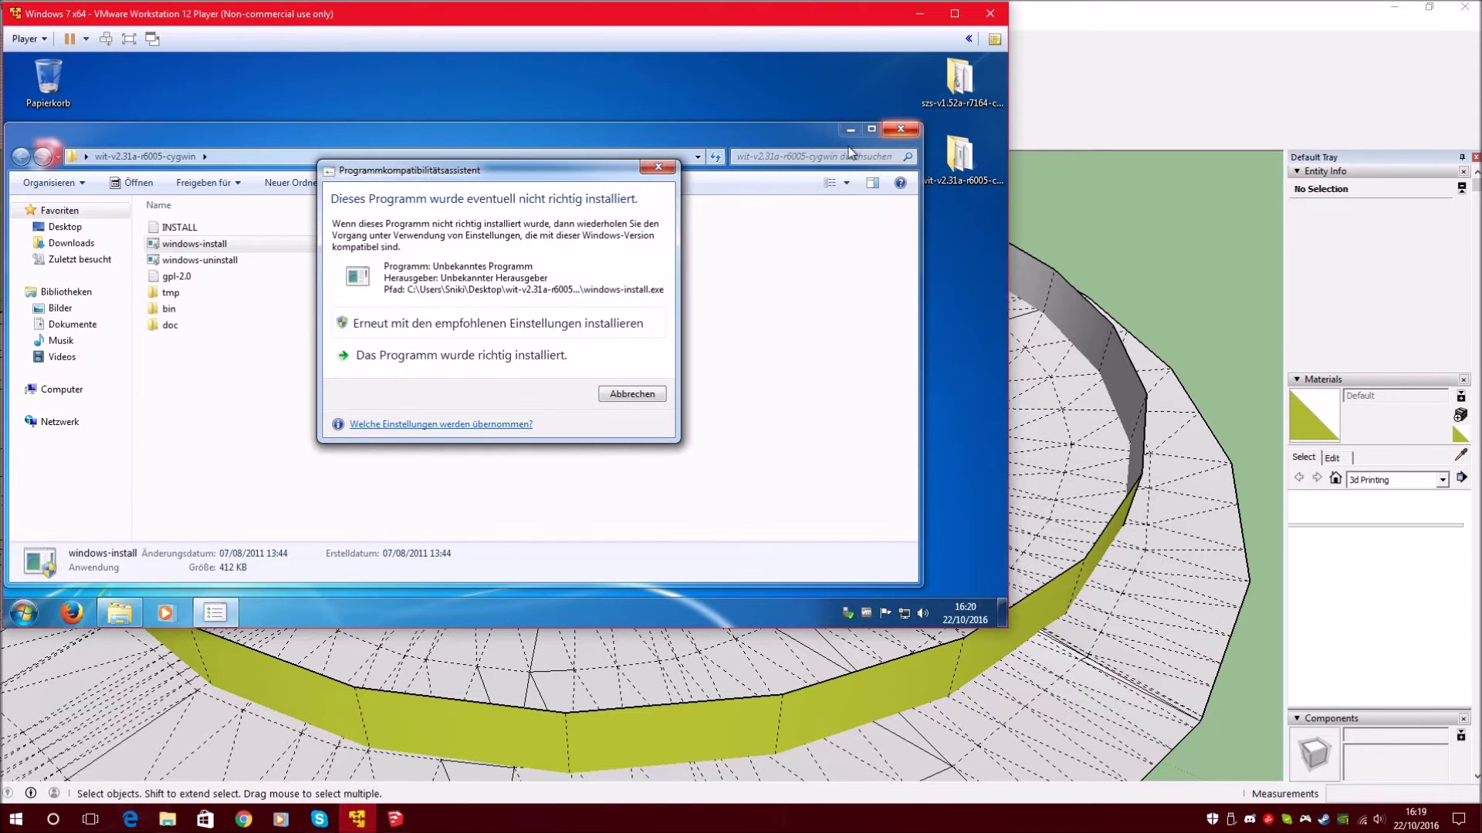
{"action": "left_click", "coordinate": [655, 173]}
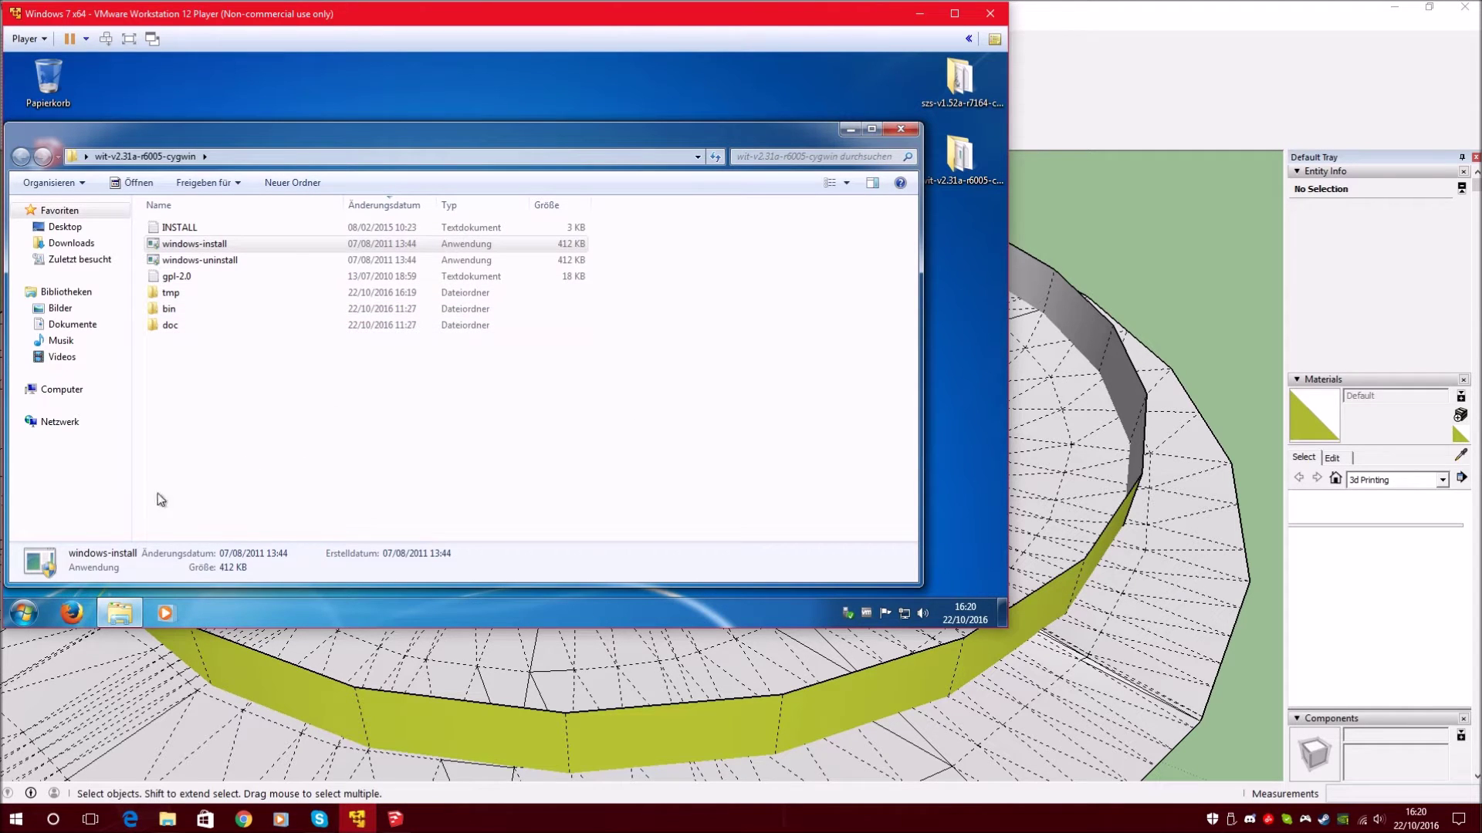
- Restart Windows 7 with Neu starten from the Start menu and wait for the desktop
{"action": "left_click", "coordinate": [23, 613]}
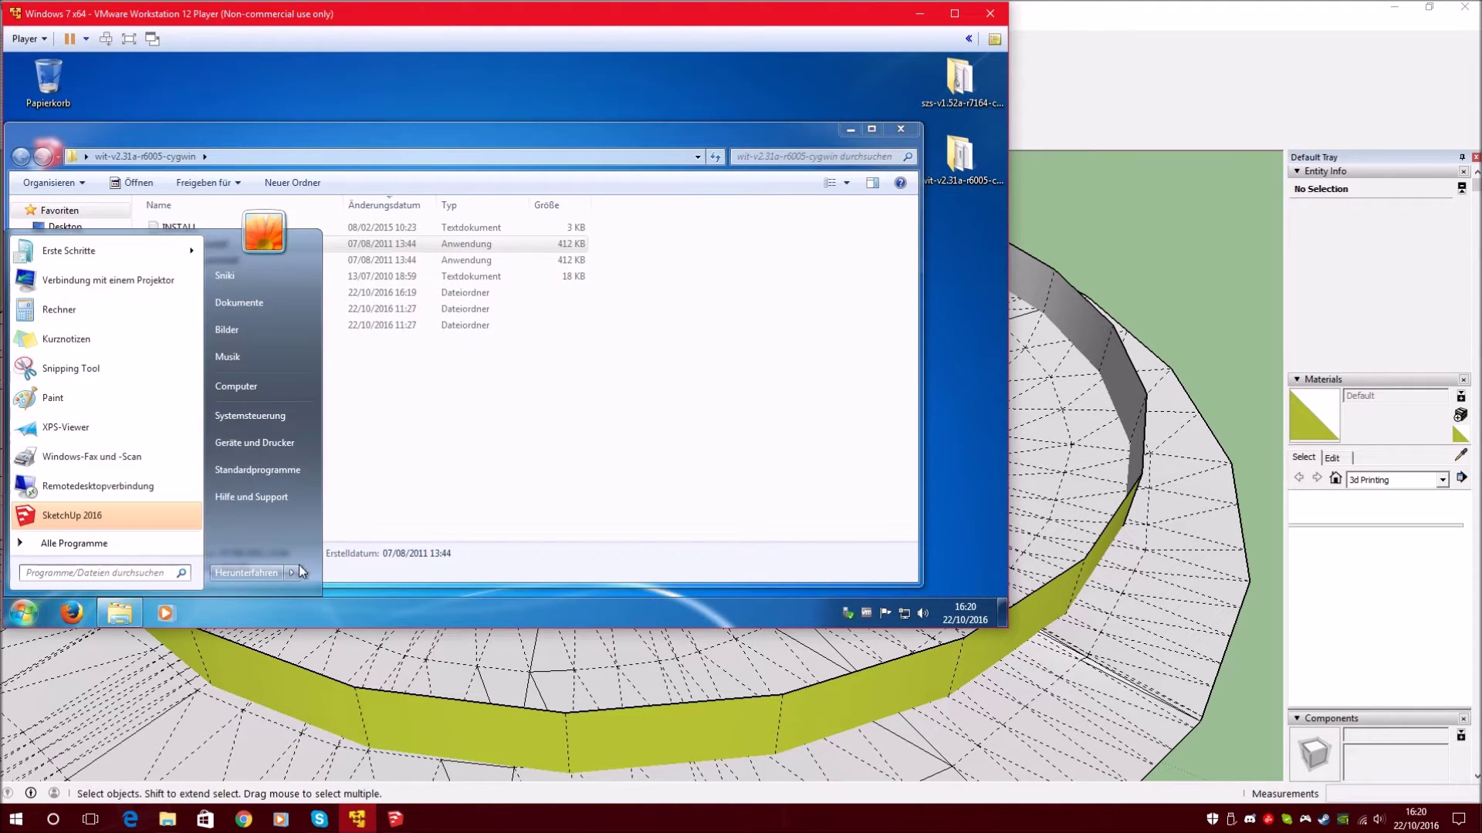
{"action": "mouse_move", "coordinate": [293, 575]}
{"action": "left_click", "coordinate": [341, 553]}
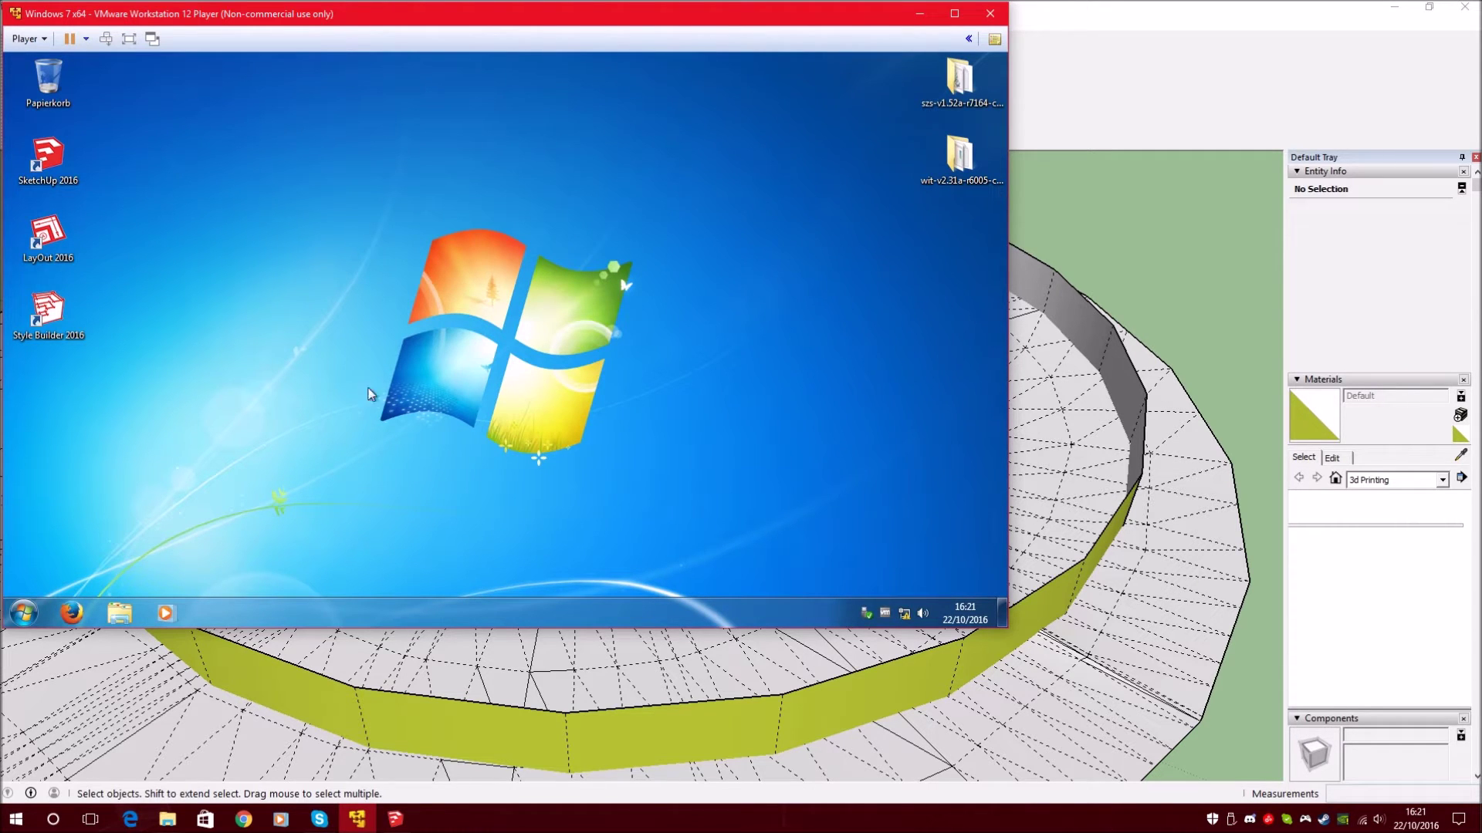
{"action": "left_click", "coordinate": [21, 611]}
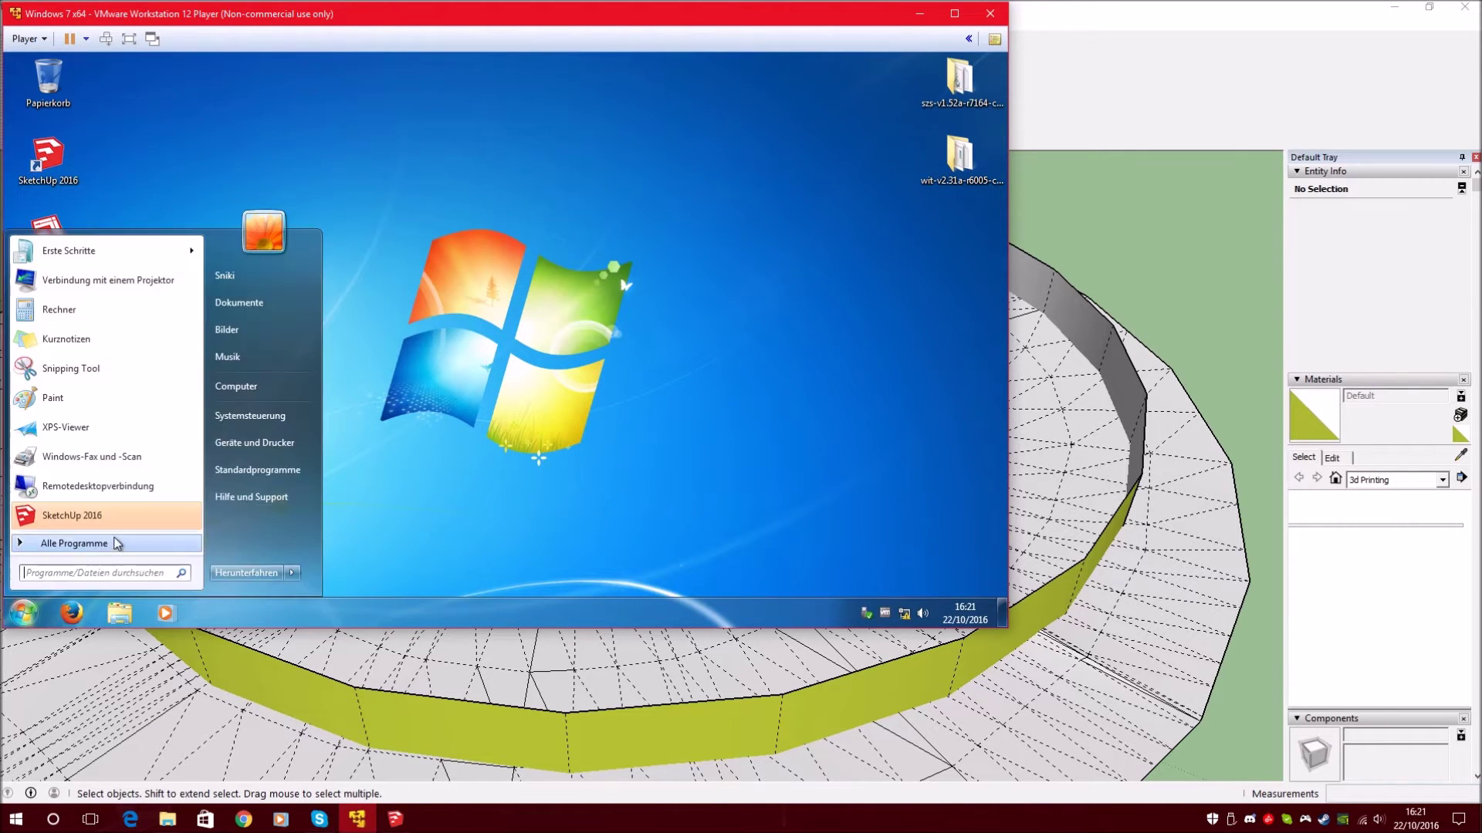
{"action": "left_click", "coordinate": [447, 480]}
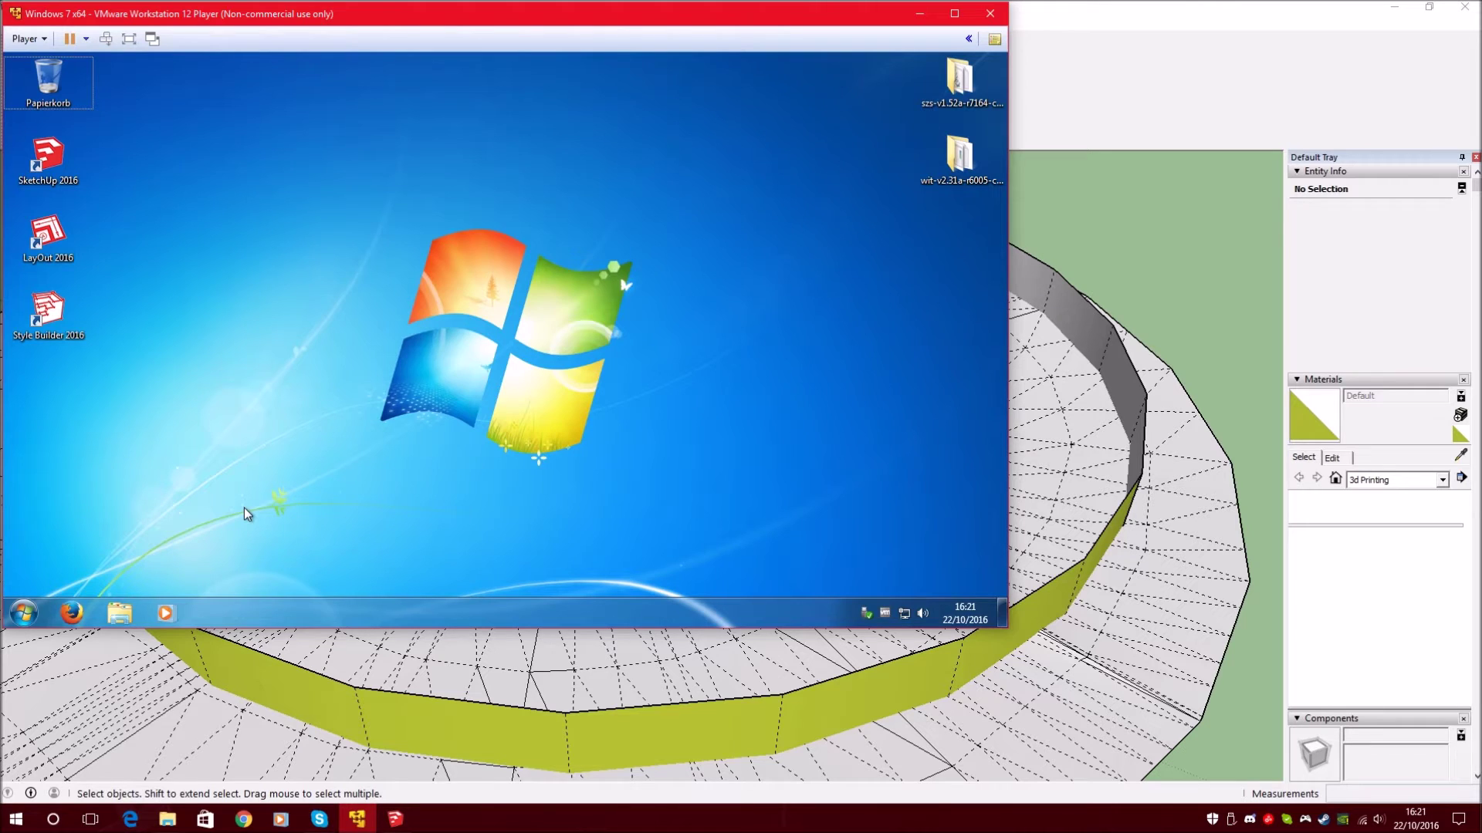
- Launch a Command Prompt in the VM with Win+R and cmd
{"action": "key", "text": "super+r"}
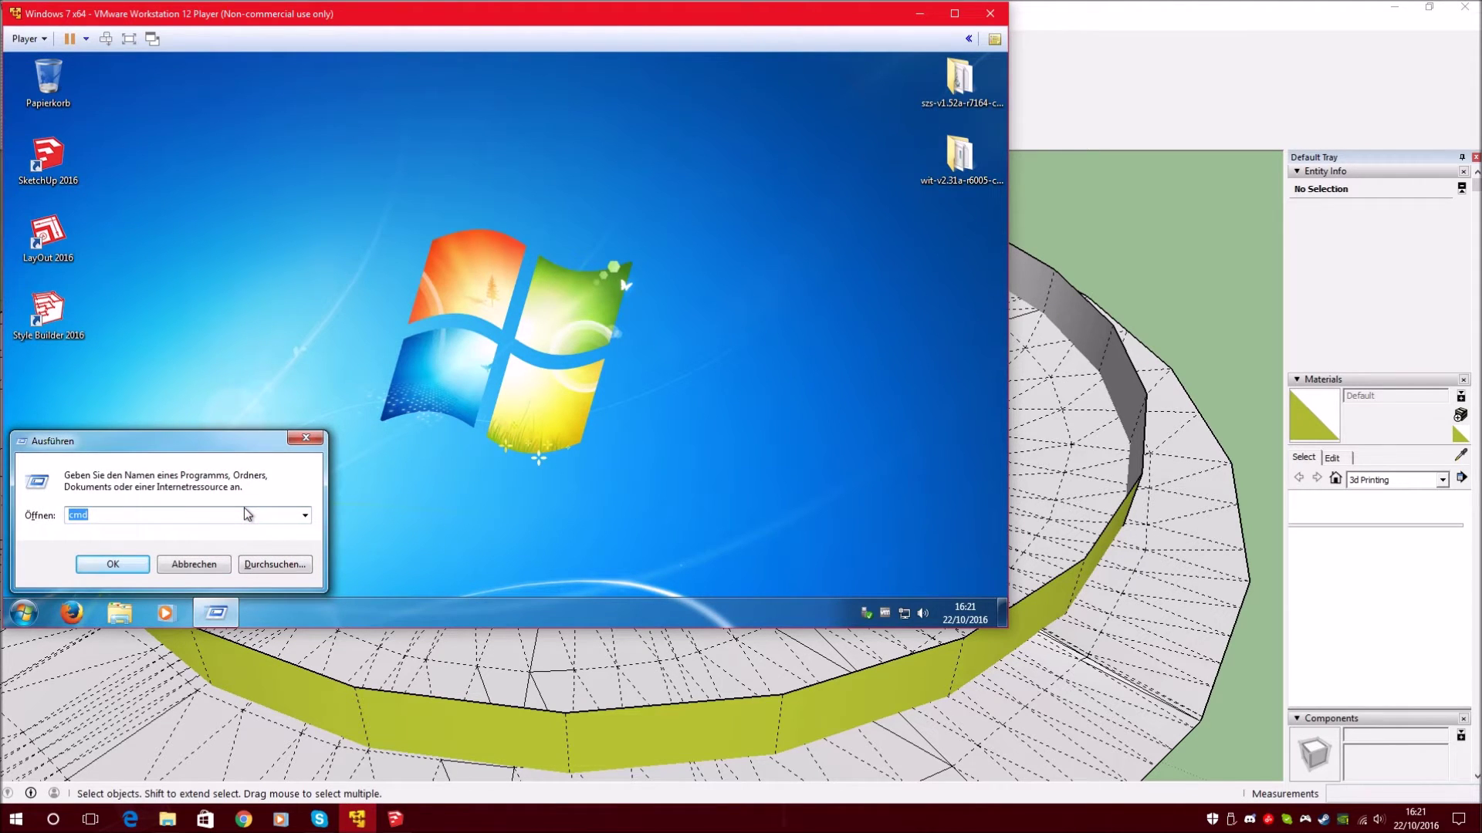
{"action": "type", "text": "cmd"}
{"action": "key", "text": "Return"}
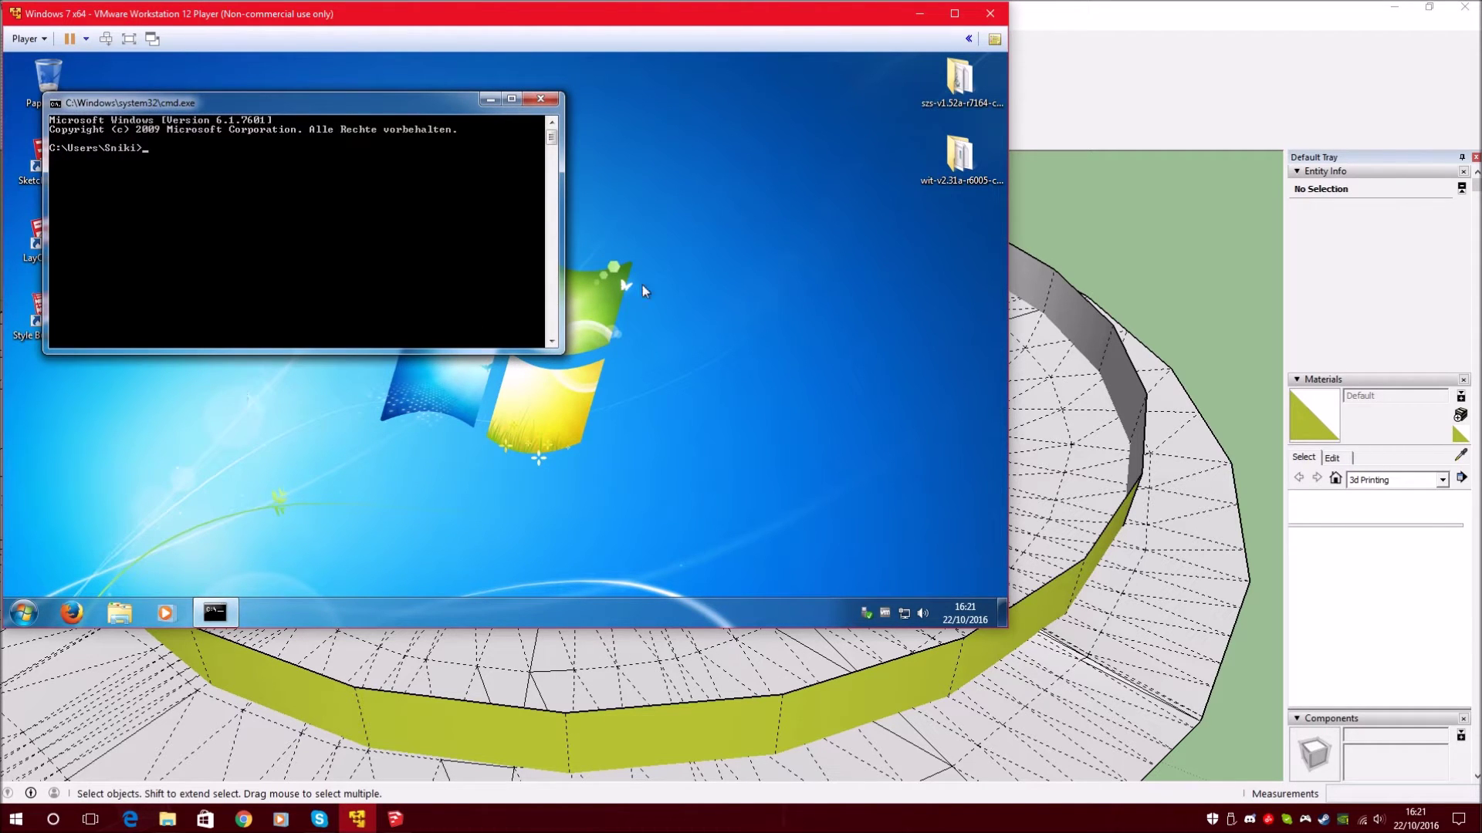
{"action": "left_click", "coordinate": [951, 173]}
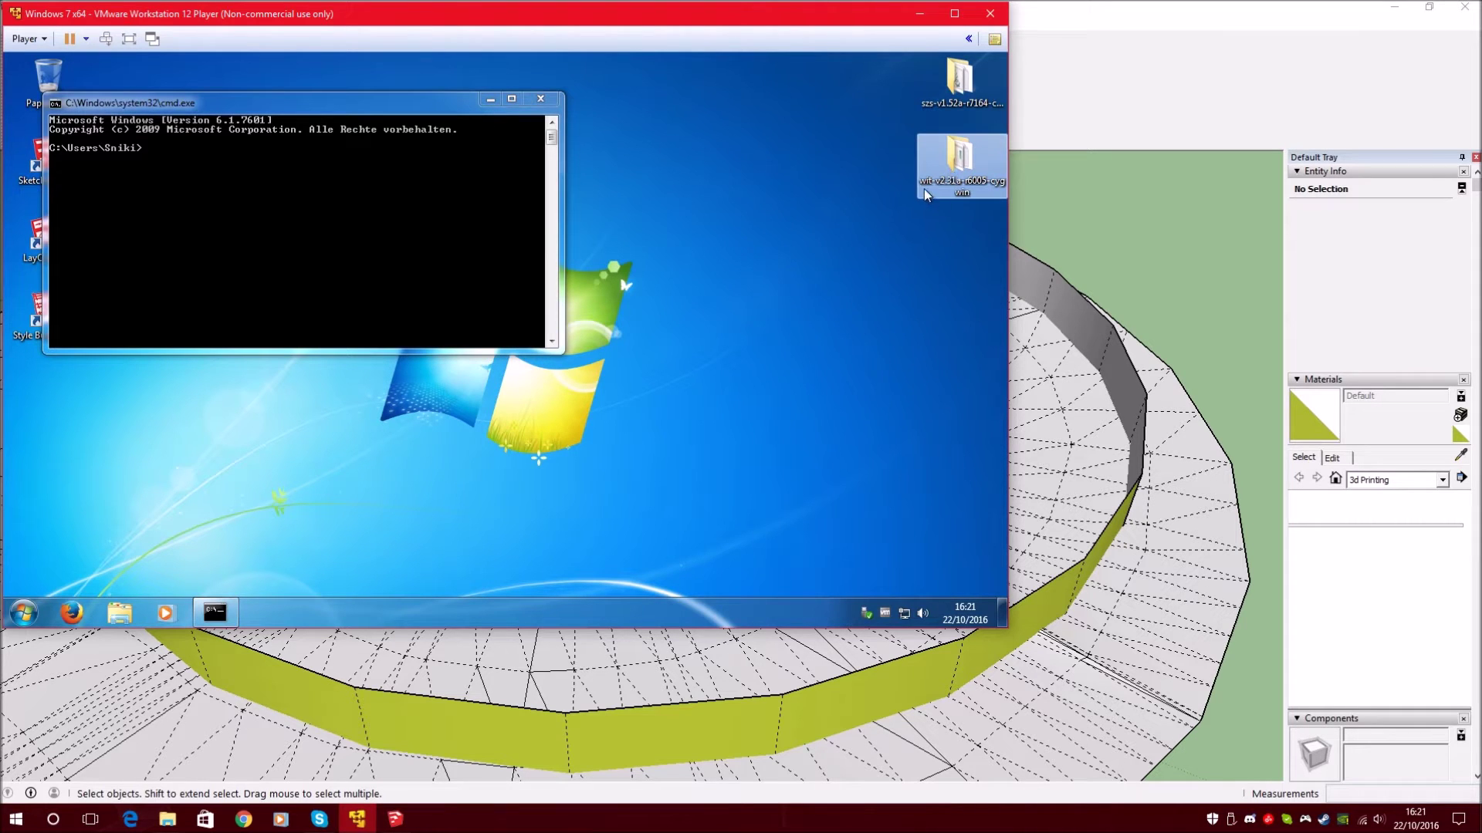
{"action": "left_click", "coordinate": [938, 99]}
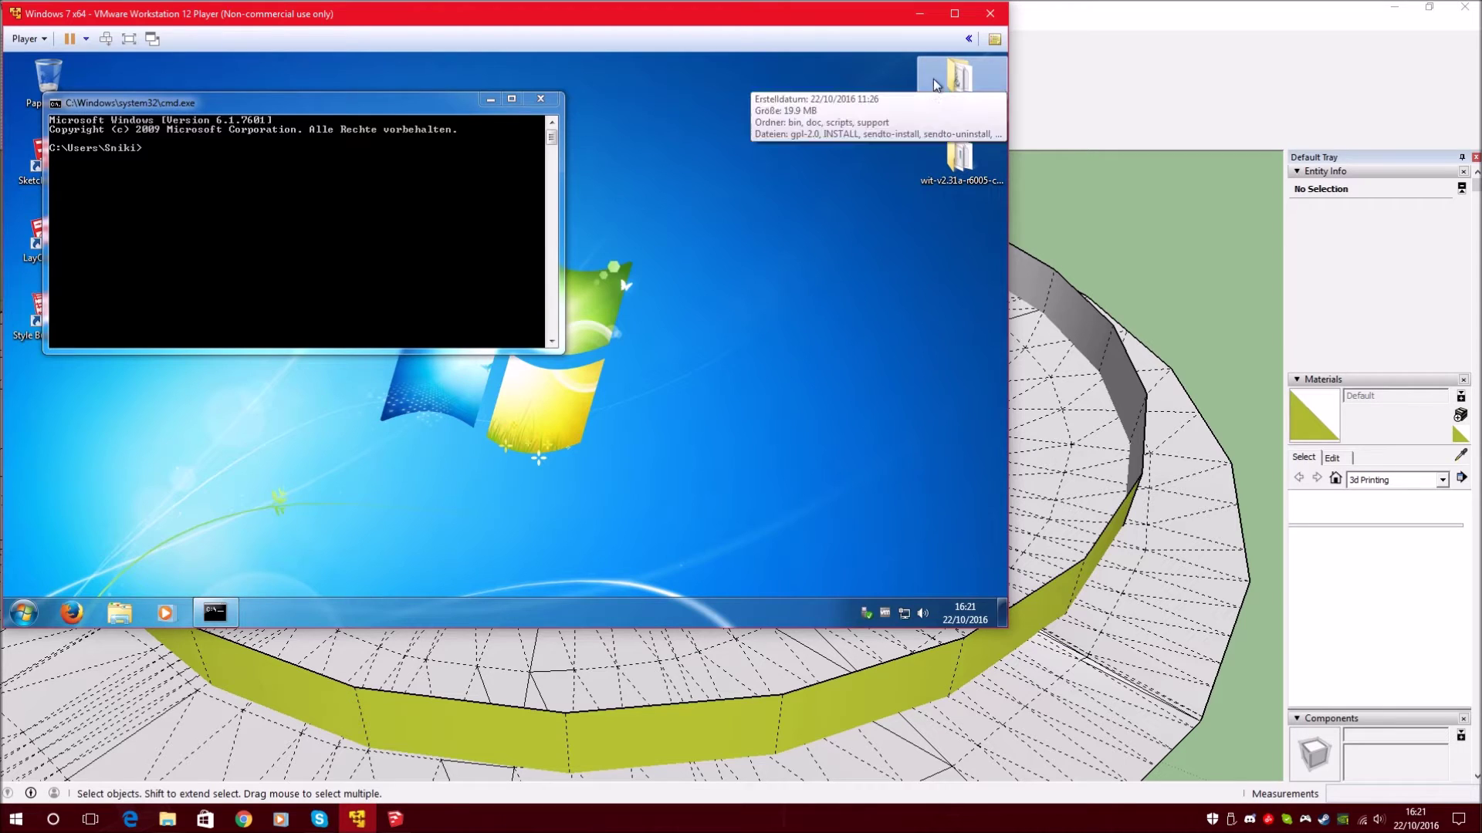
{"action": "left_click", "coordinate": [953, 193]}
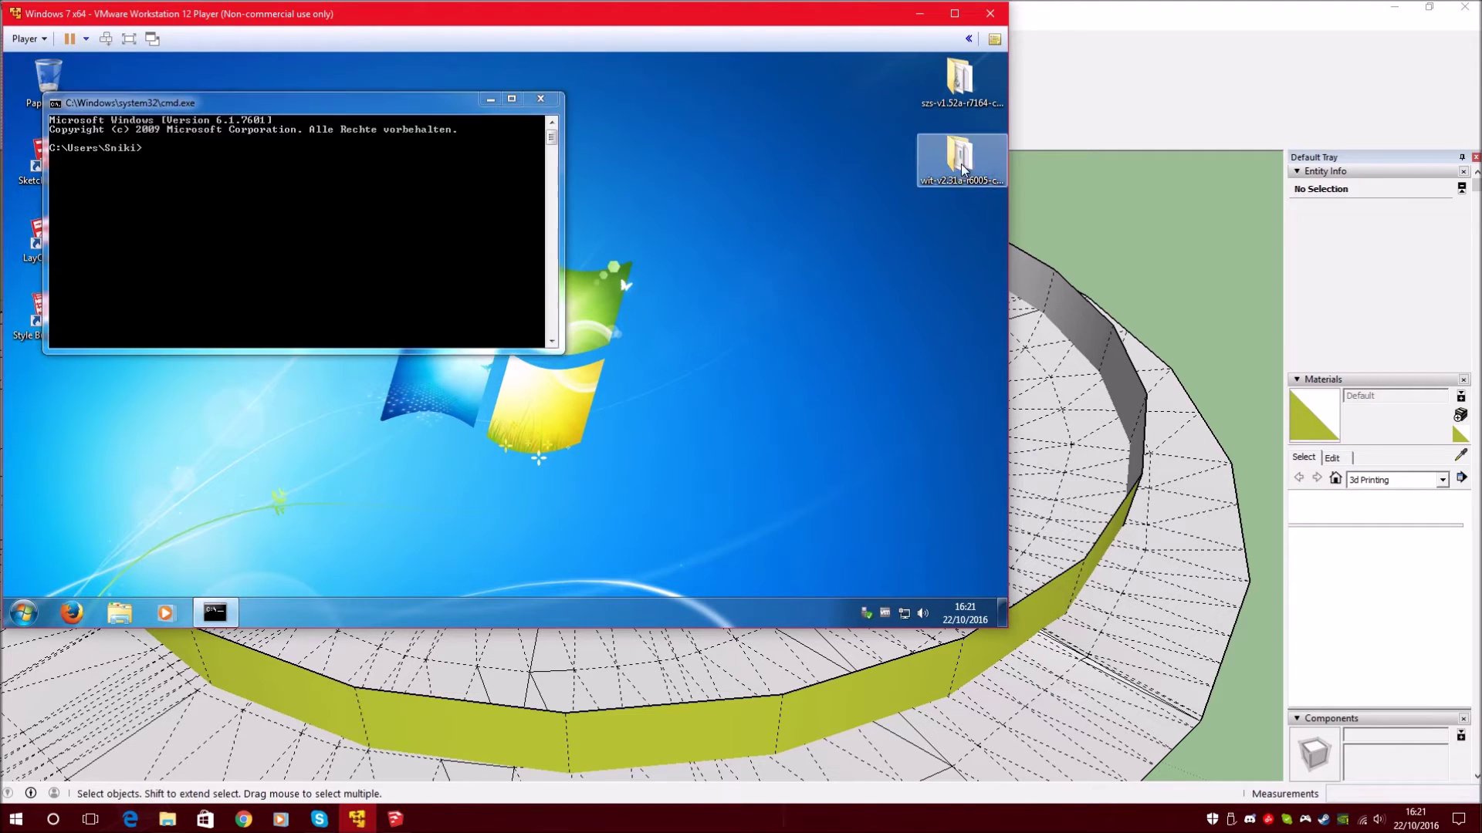
- Run wit to display the Wiimms ISO Tool v2.31a banner
{"action": "left_click", "coordinate": [332, 237]}
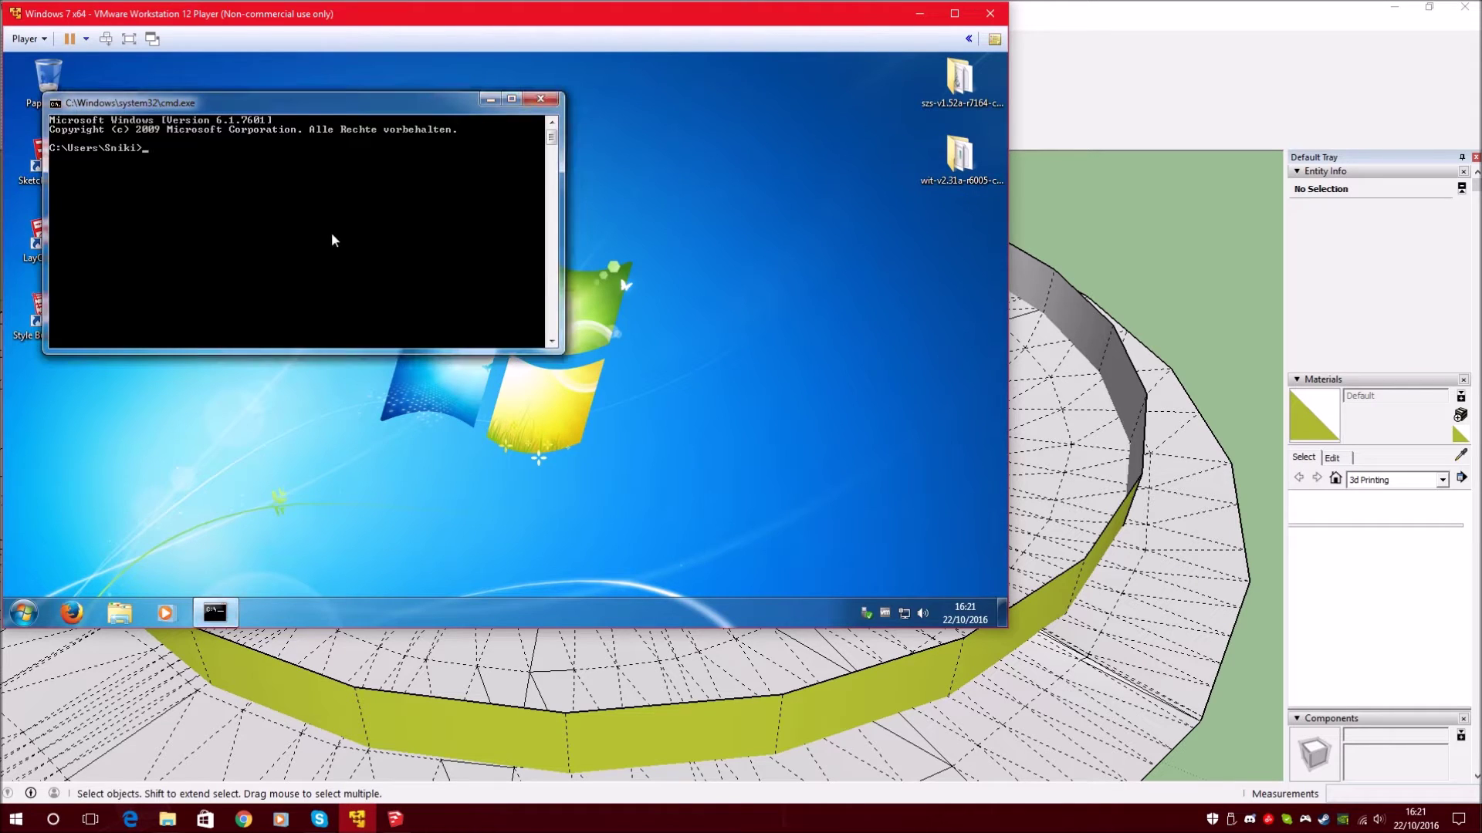
{"action": "type", "text": "wit"}
{"action": "key", "text": "Return"}
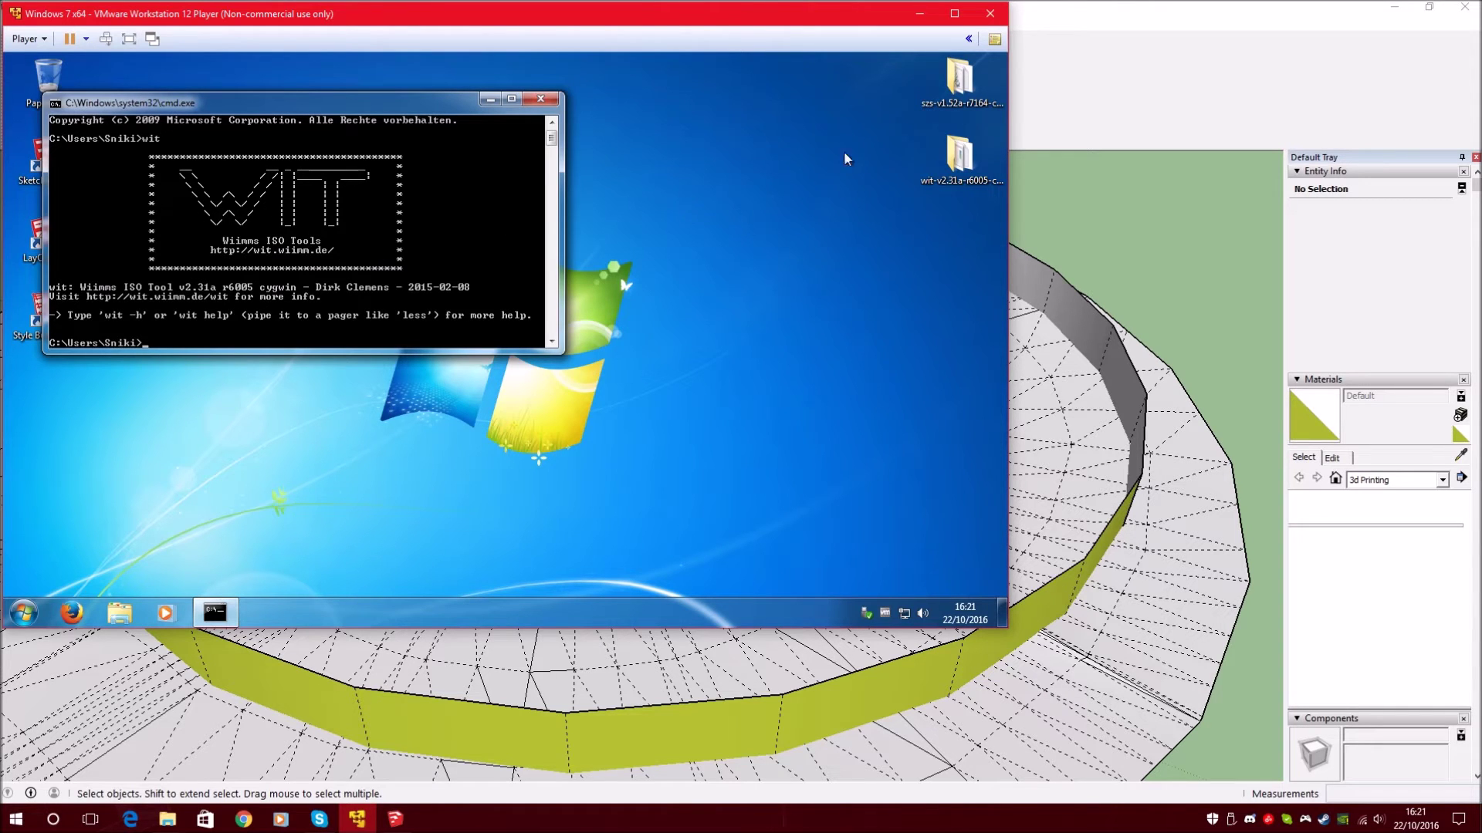
{"action": "left_click", "coordinate": [957, 85]}
- Run wszst in the console to confirm the Wiimms SZS Tools banner appears
{"action": "double_click", "coordinate": [956, 85]}
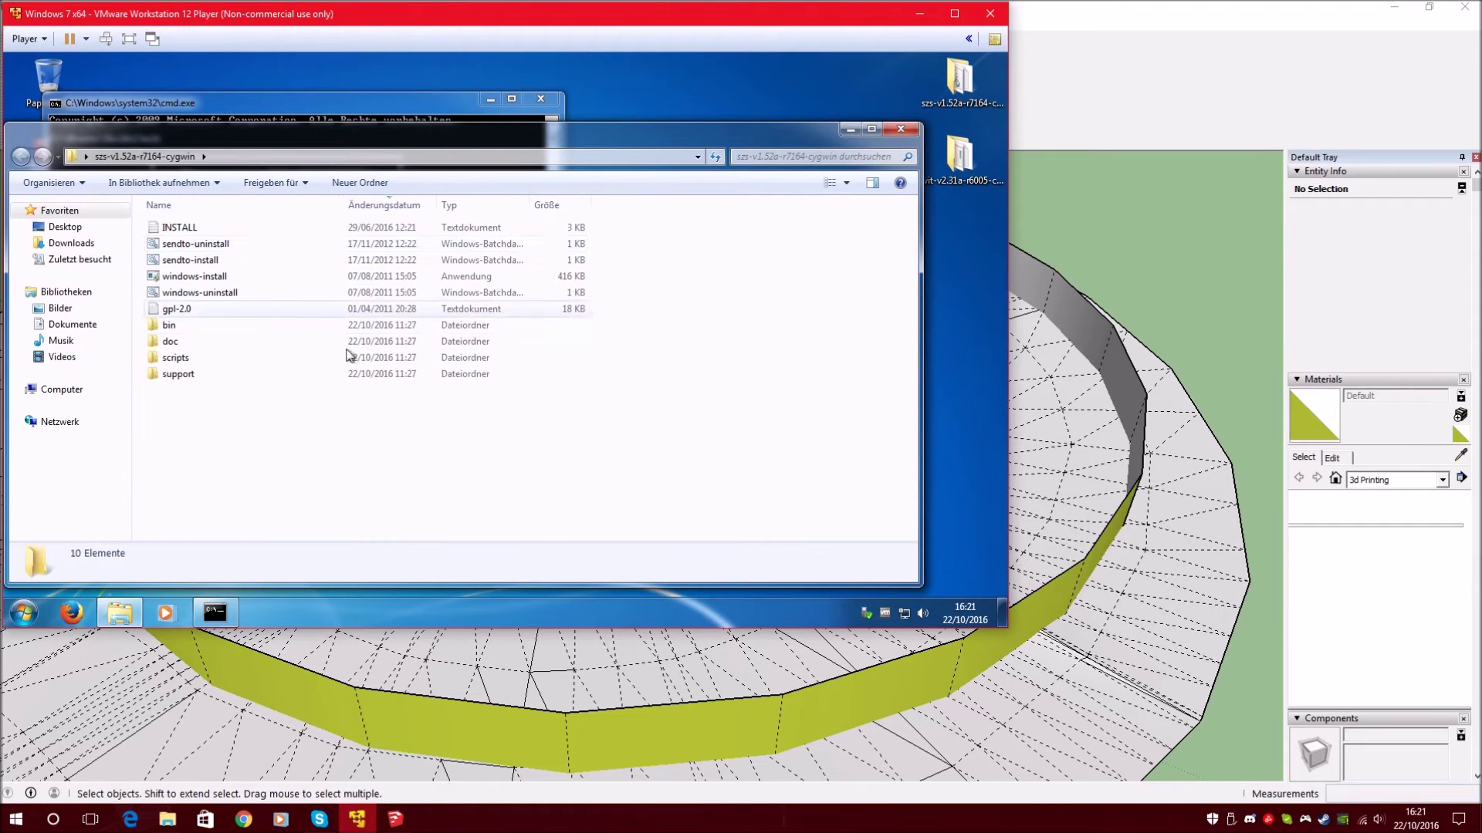
{"action": "left_click", "coordinate": [901, 128]}
{"action": "type", "text": "w"}
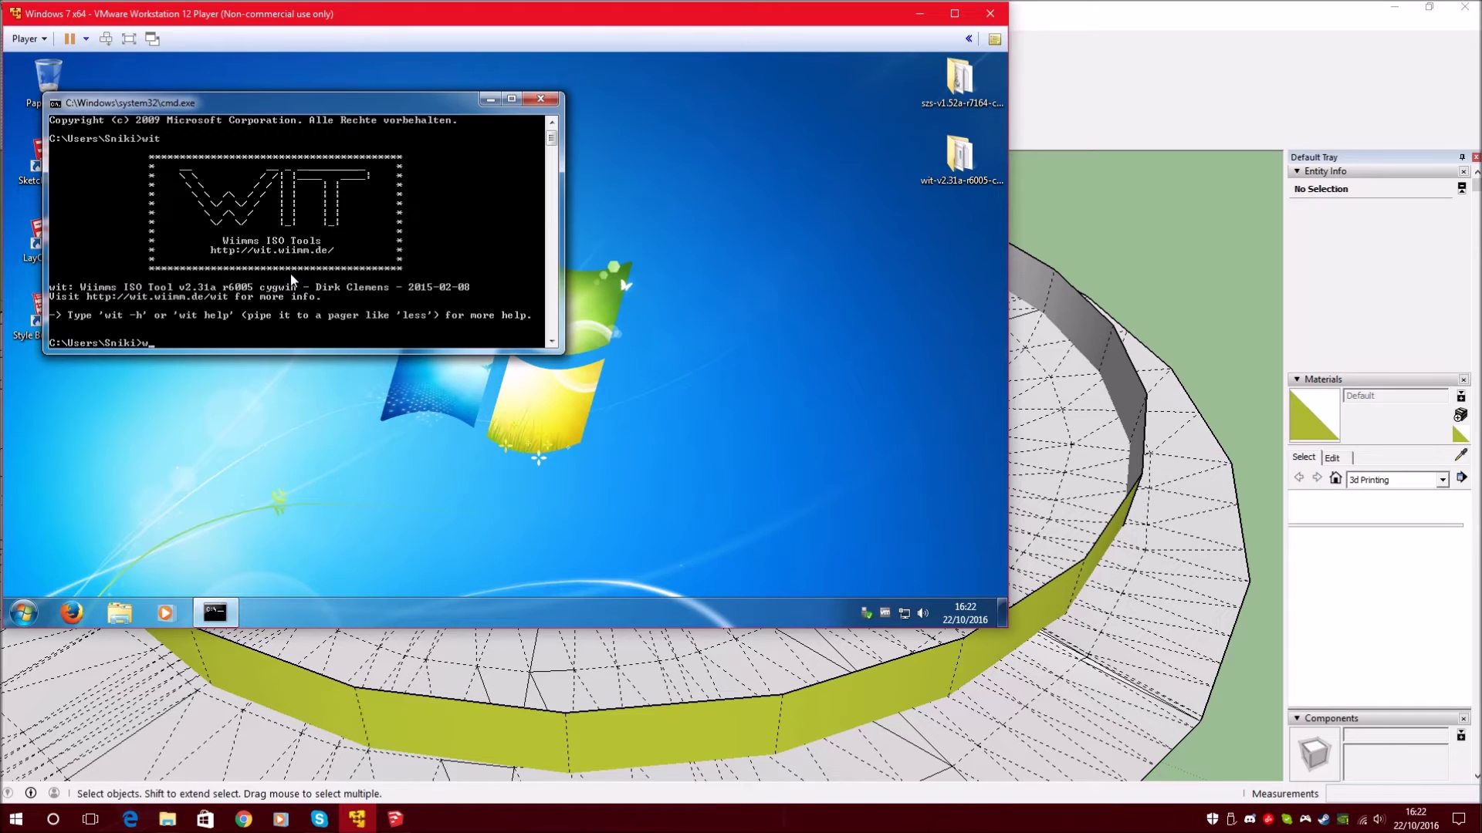
{"action": "key", "text": "BackSpace"}
{"action": "key", "text": "BackSpace"}
{"action": "type", "text": "zst"}
{"action": "key", "text": "Return"}
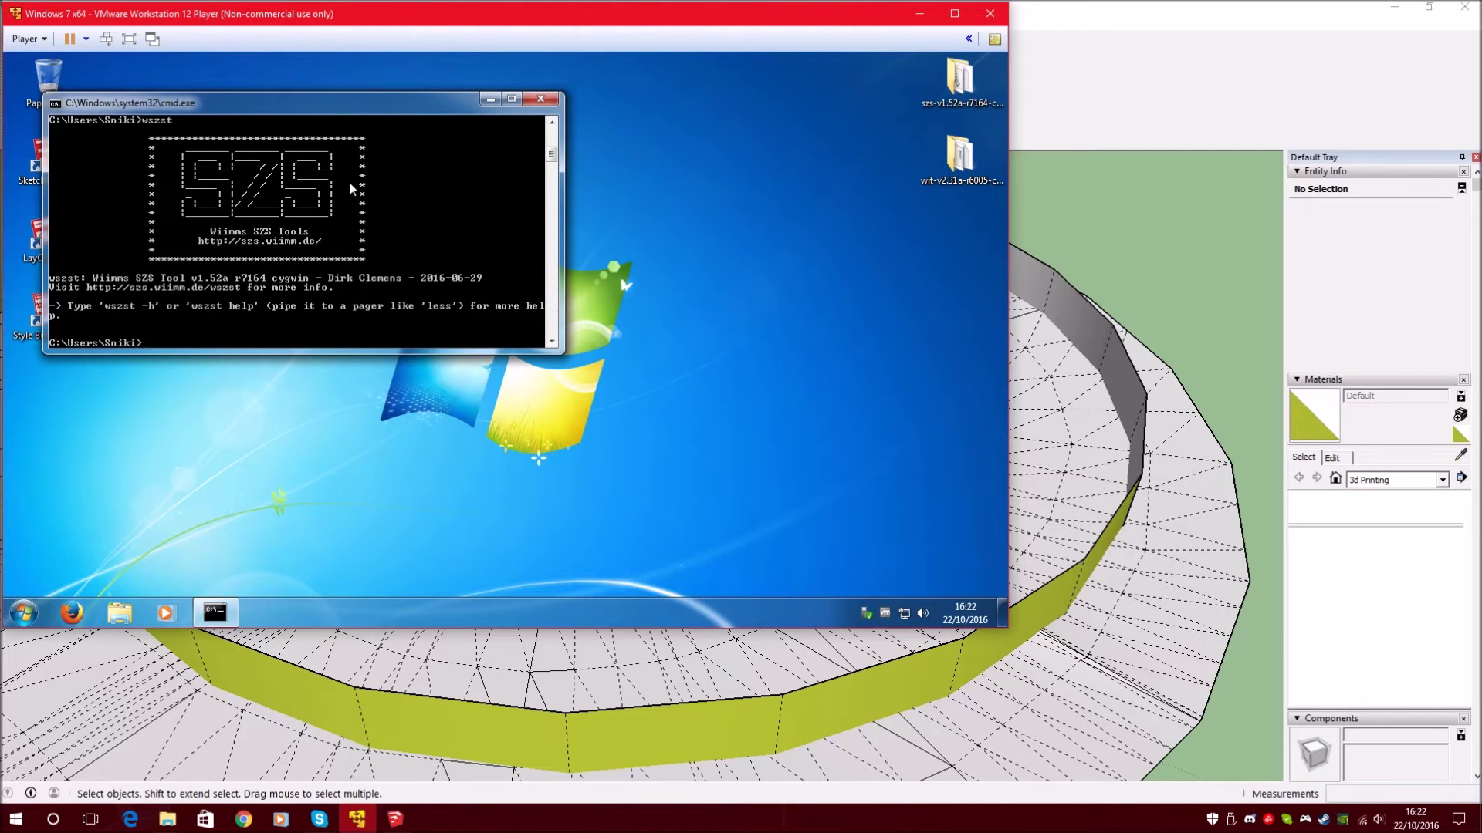
{"action": "scroll", "coordinate": [230, 260], "scroll_direction": "up", "scroll_amount": 7}
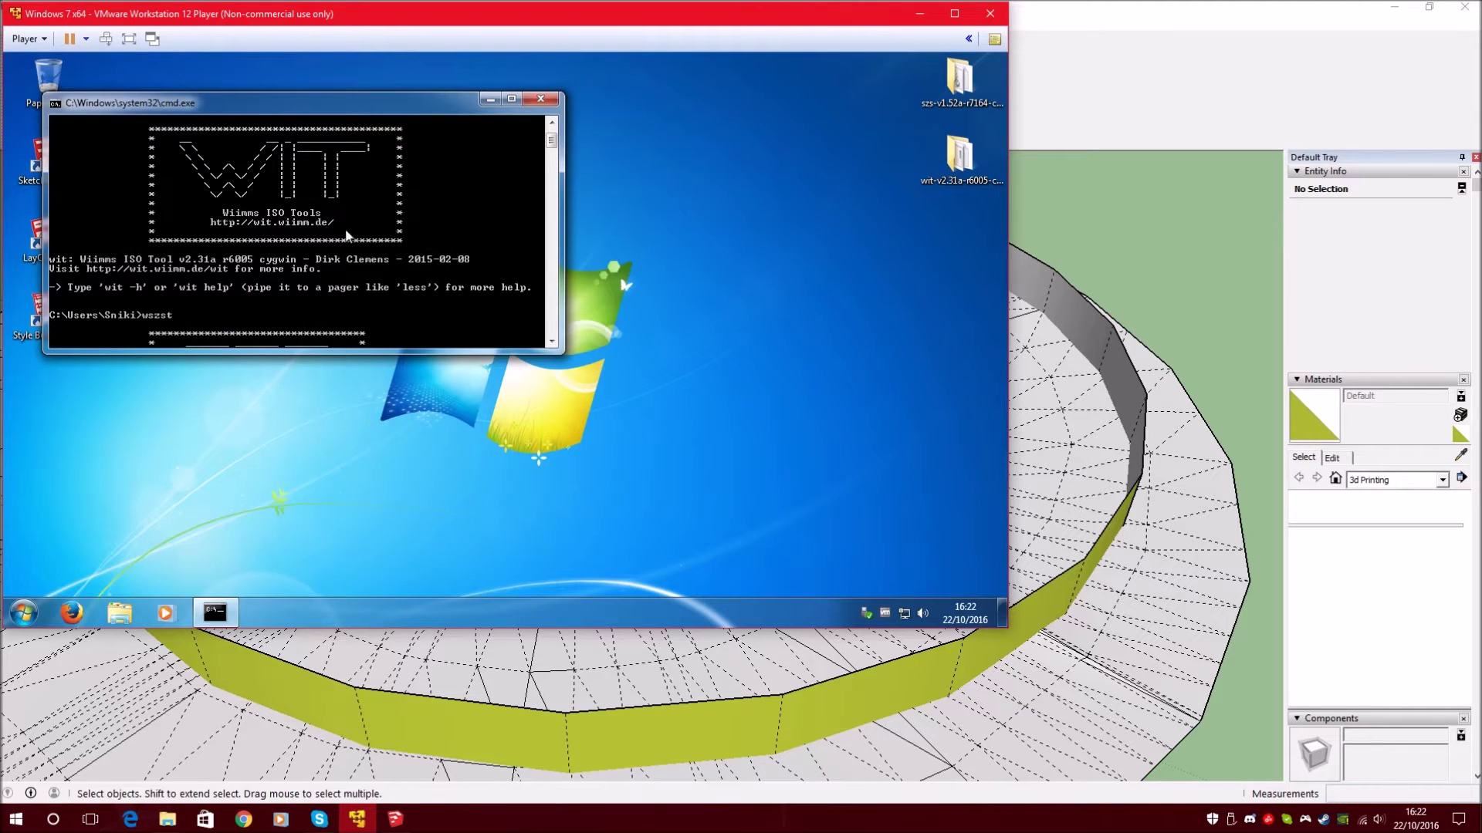
{"action": "scroll", "coordinate": [194, 309], "scroll_direction": "down", "scroll_amount": 4}
{"action": "scroll", "coordinate": [270, 291], "scroll_direction": "down", "scroll_amount": 2}
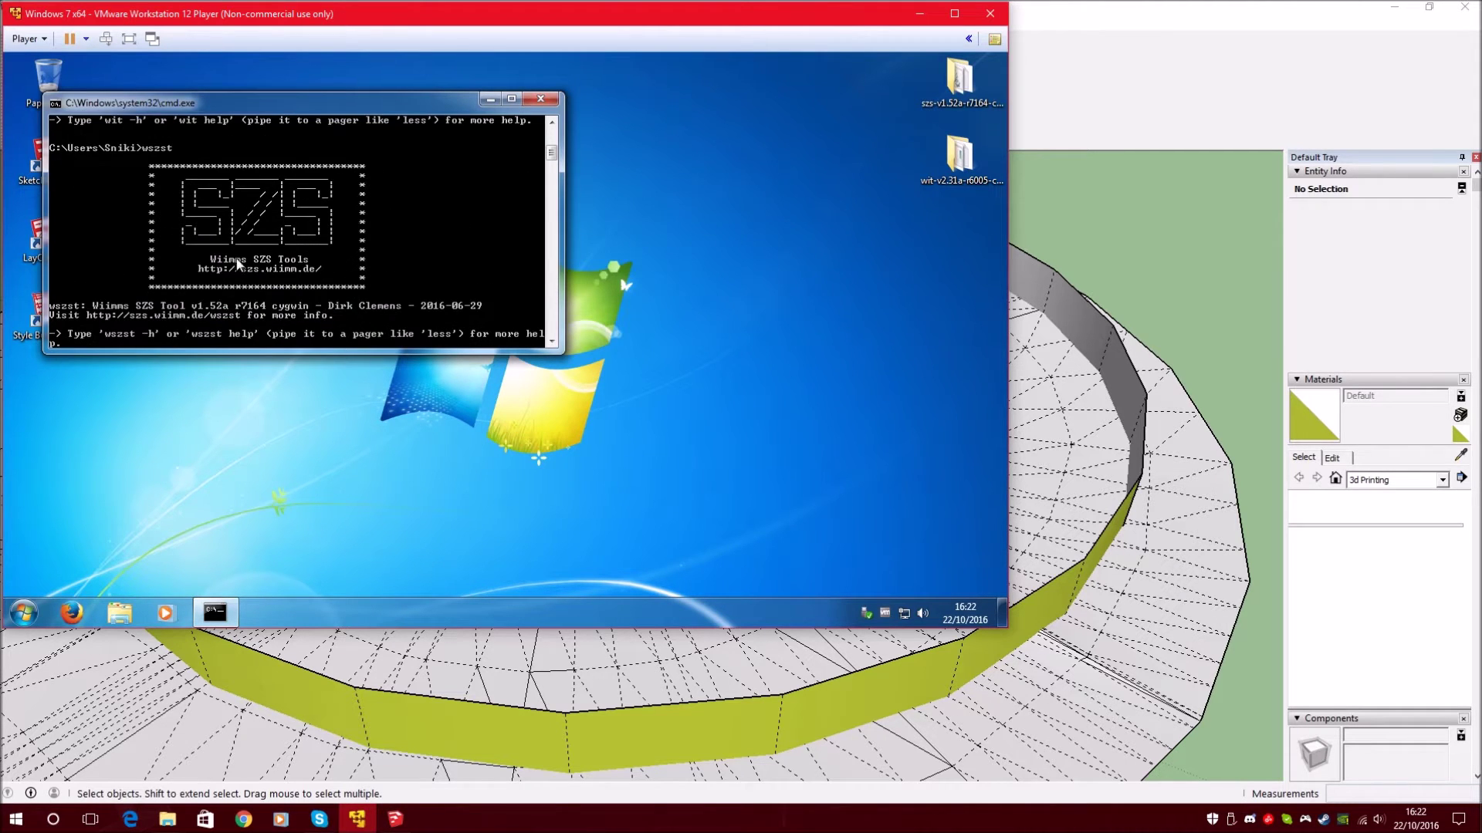
- Close the Command Prompt and minimize the VMware Player window to return to SketchUp
{"action": "left_click", "coordinate": [541, 101]}
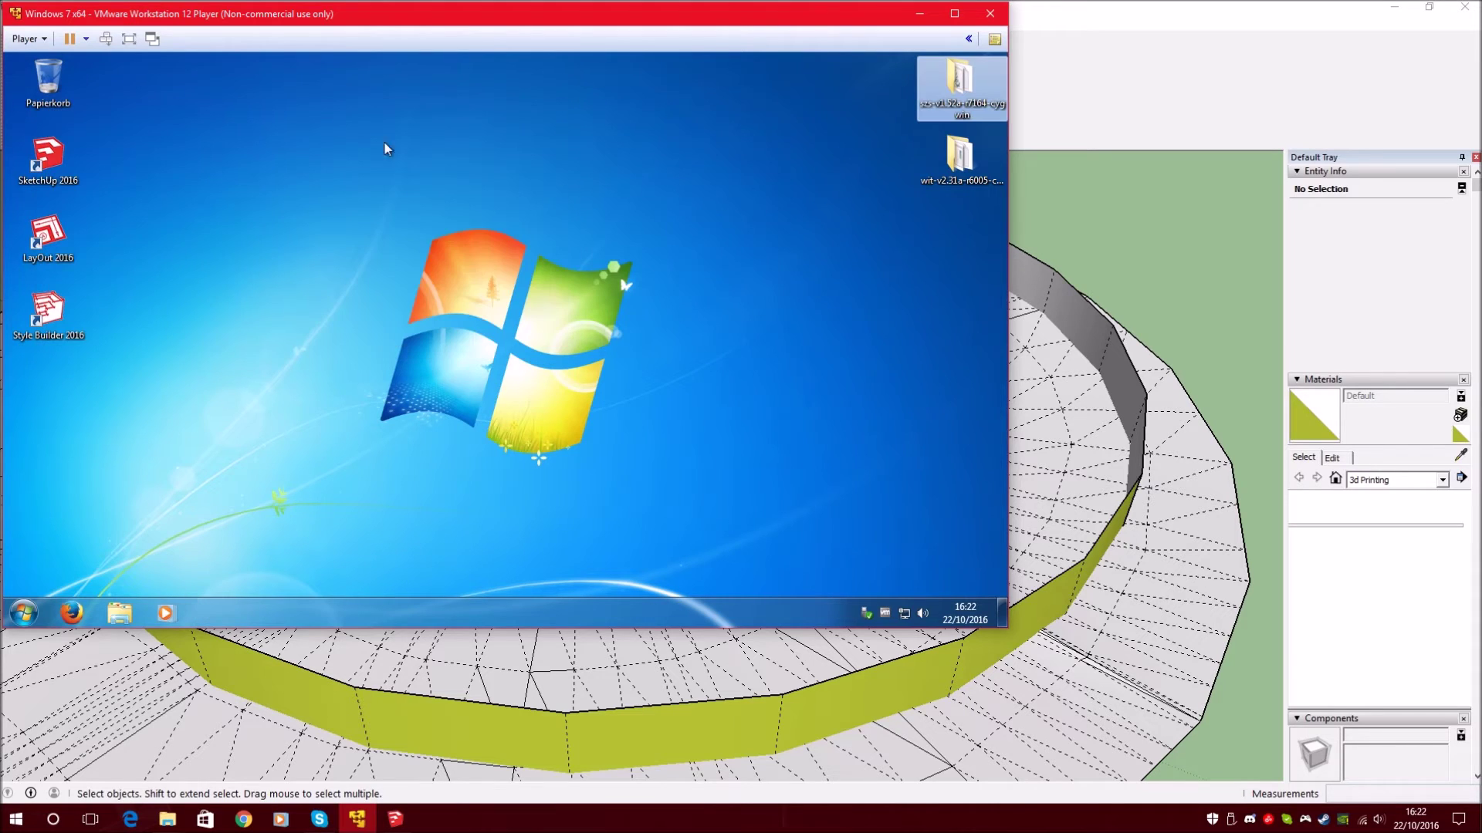
{"action": "left_click", "coordinate": [628, 264]}
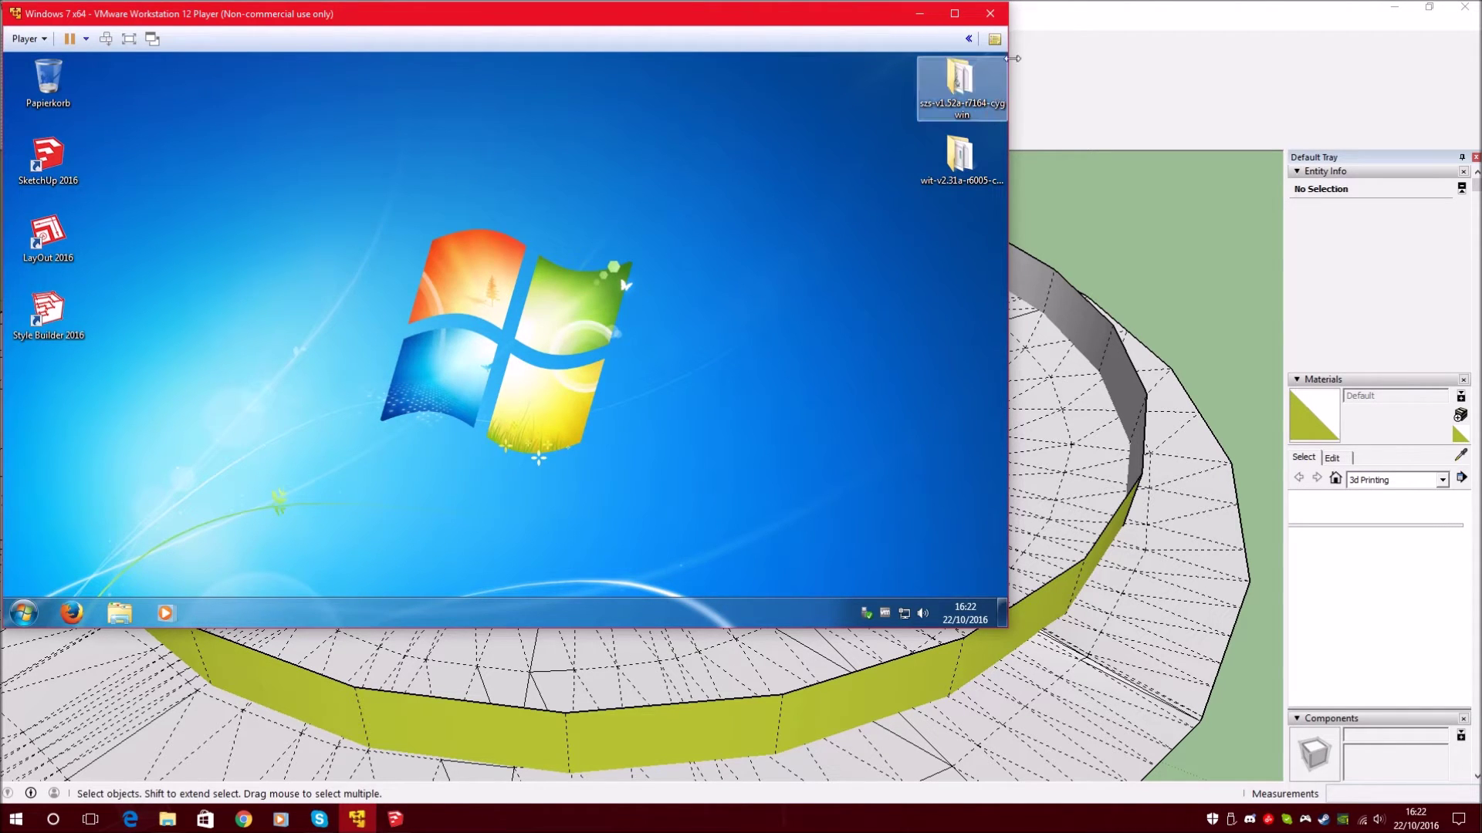
{"action": "left_click", "coordinate": [918, 14]}
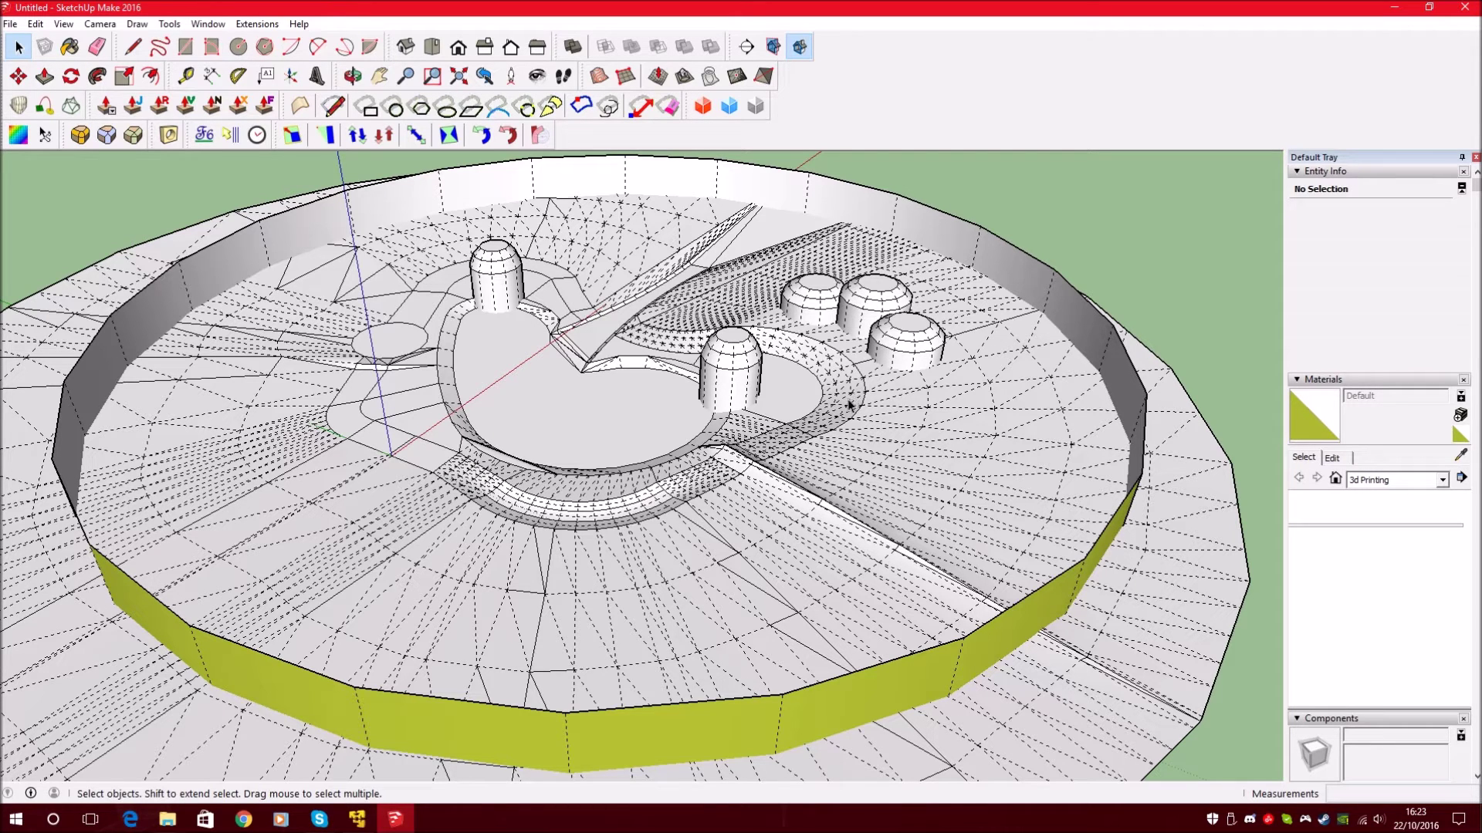
- Minimize SketchUp to reveal the host Windows desktop
{"action": "left_click", "coordinate": [1394, 8]}
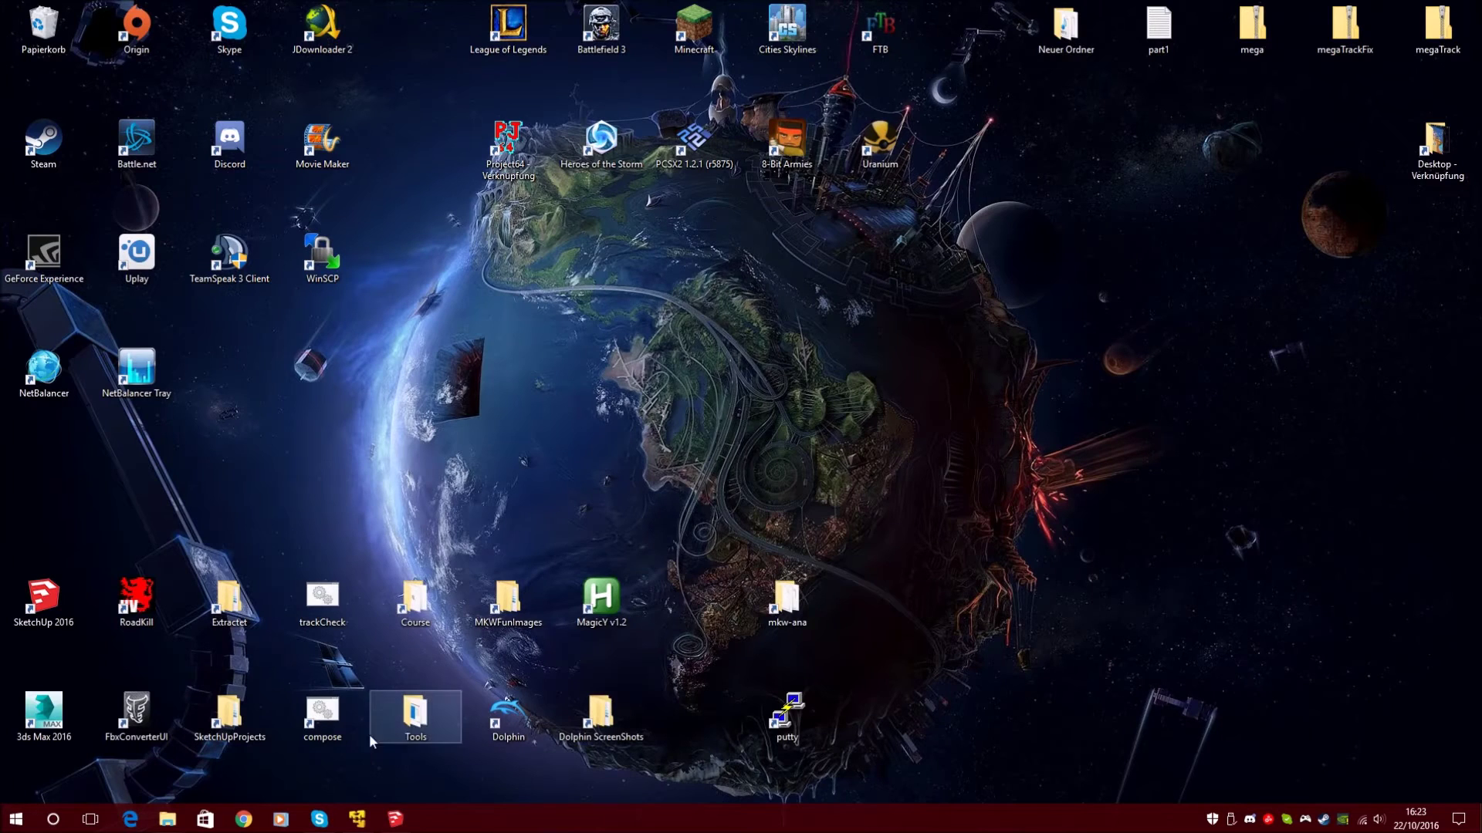
- Bring up the MarioKartWii [RMCP01] folder and right-click its empty file list background
{"action": "mouse_move", "coordinate": [168, 819]}
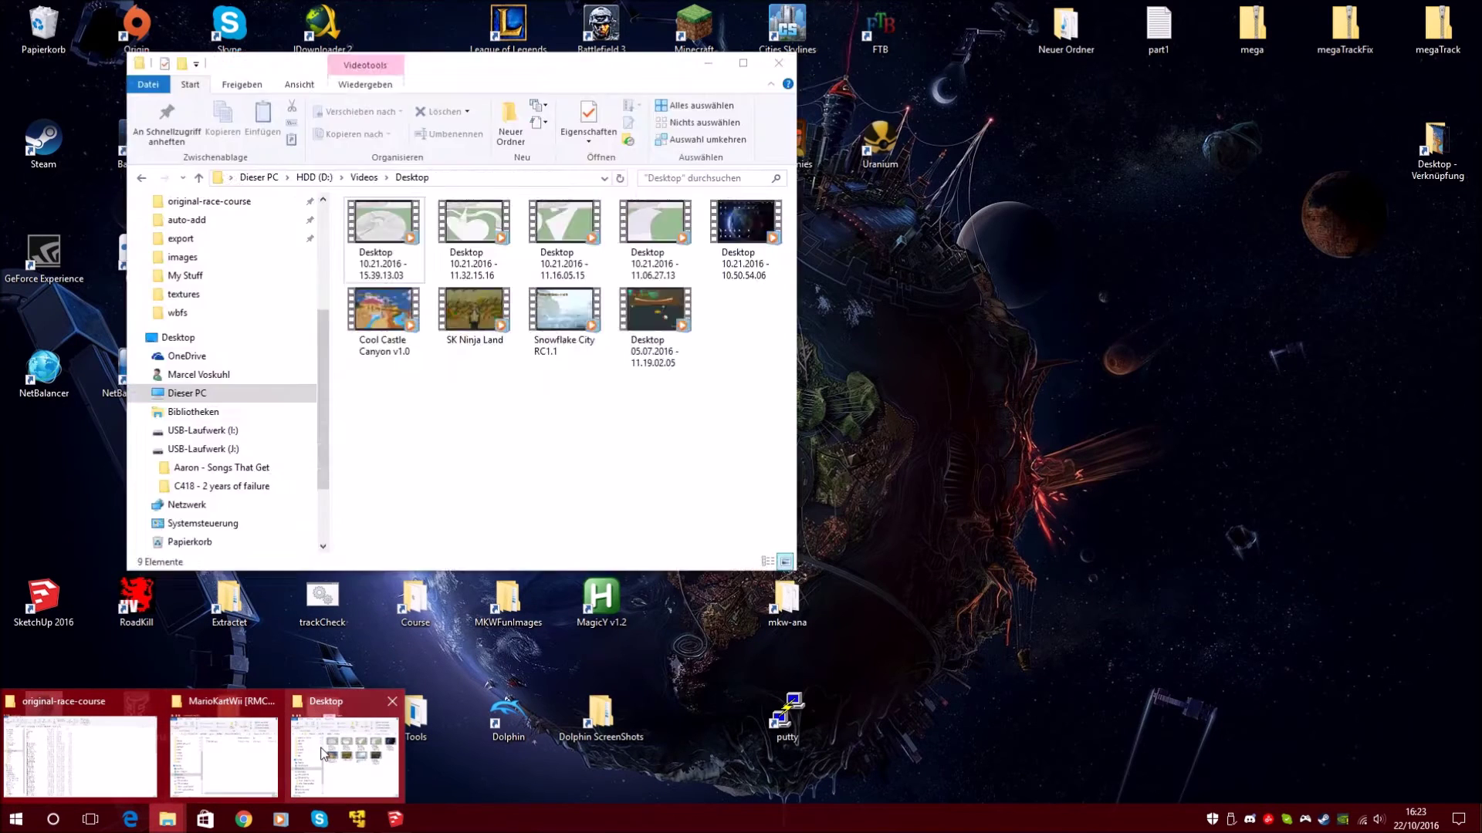
{"action": "left_click", "coordinate": [219, 751]}
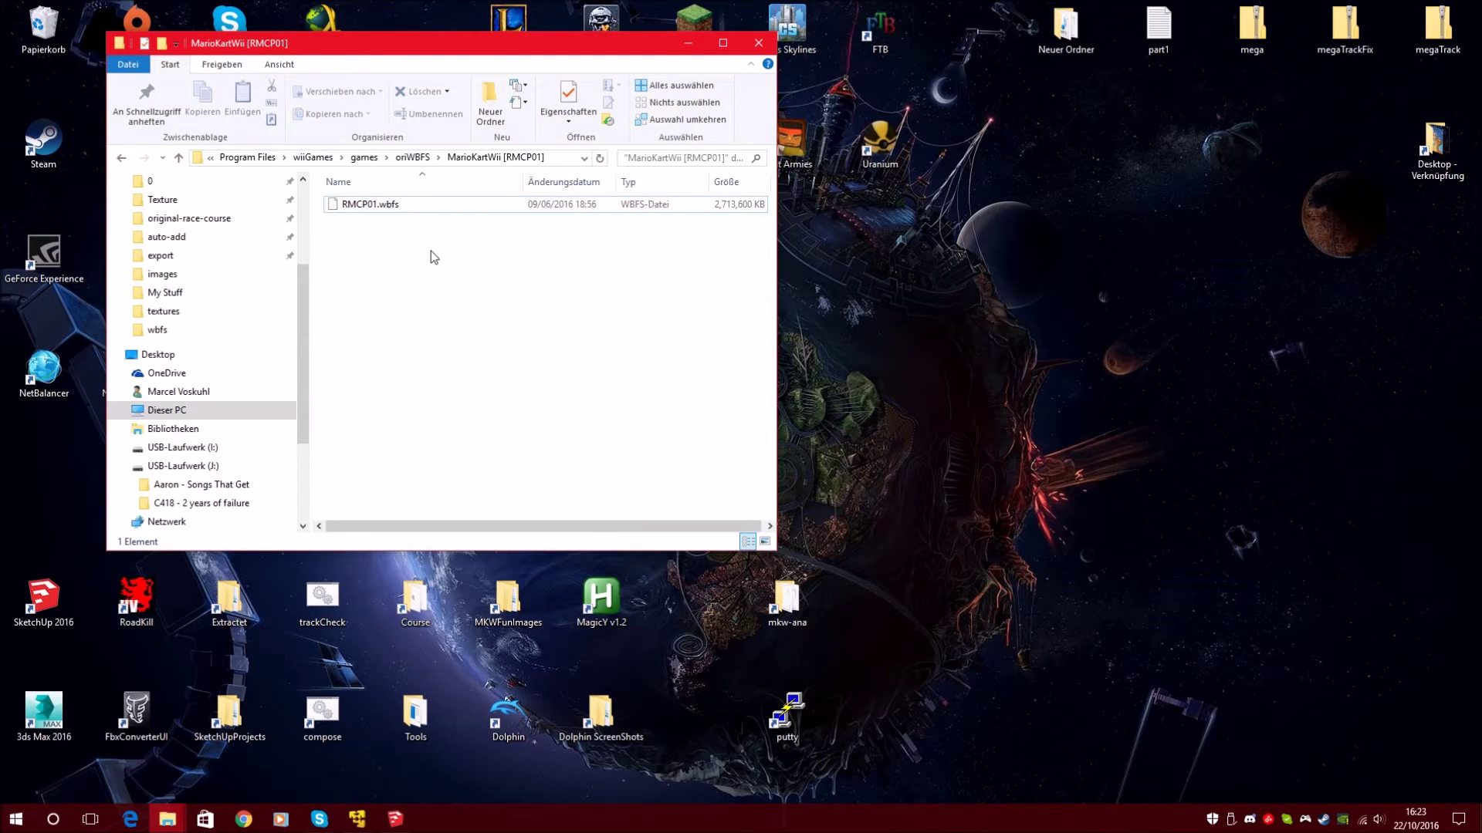
{"action": "right_click", "coordinate": [438, 294]}
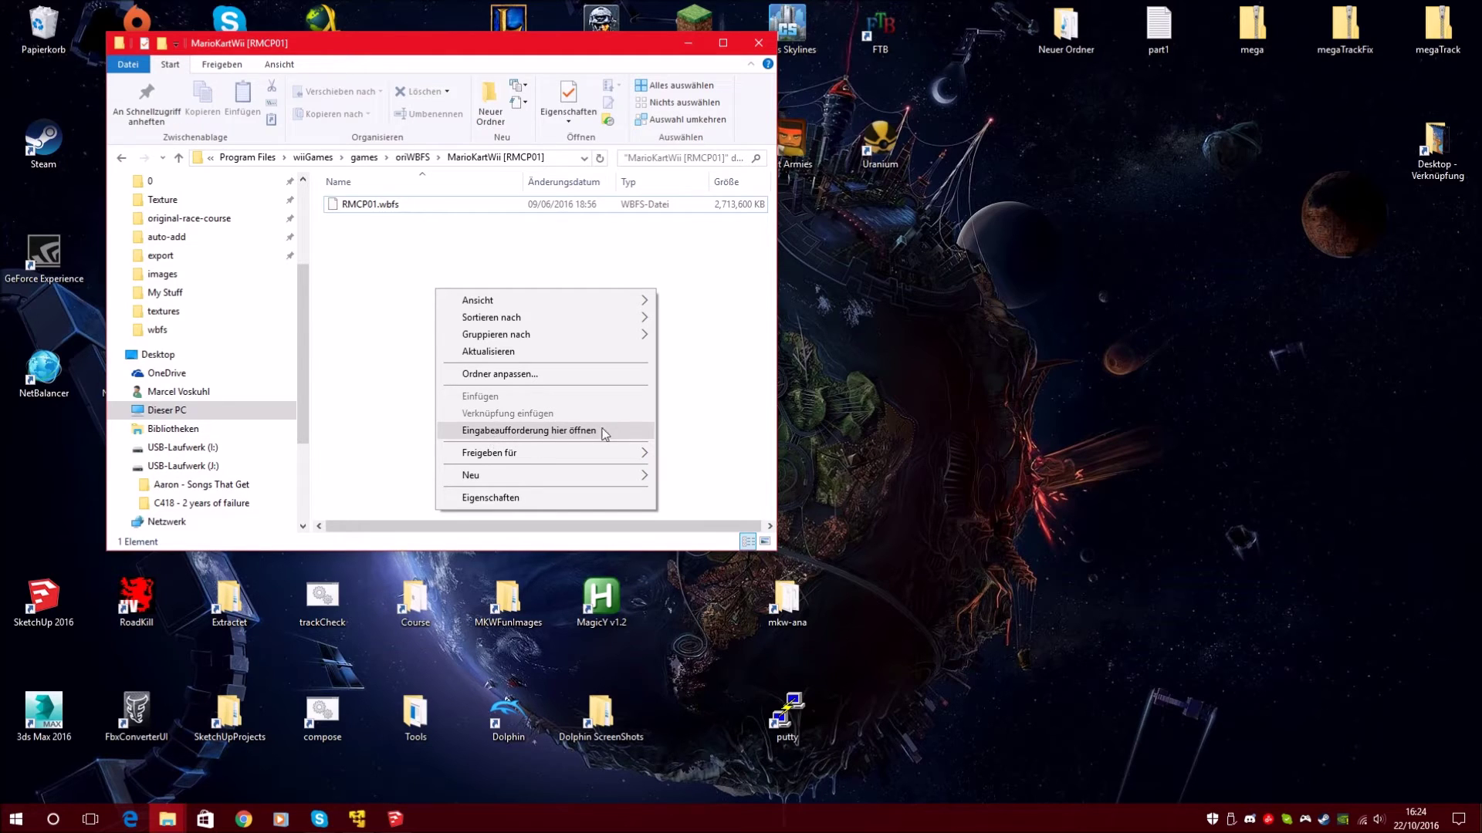
- Open a command prompt in the folder and run wit extract RMCP01.wbfs
{"action": "left_click", "coordinate": [526, 432]}
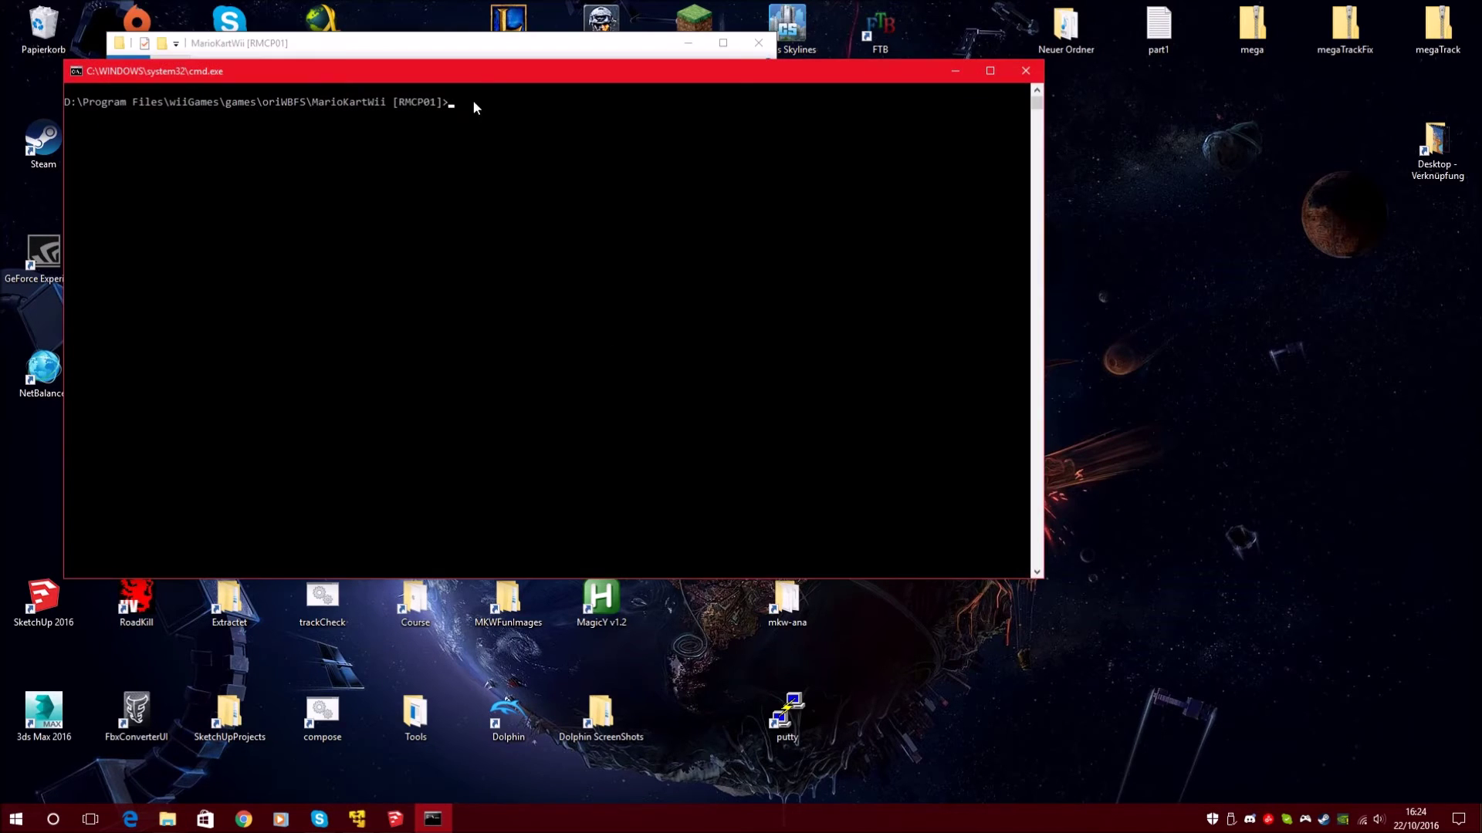
{"action": "left_click_drag", "start_coordinate": [474, 71], "coordinate": [859, 196]}
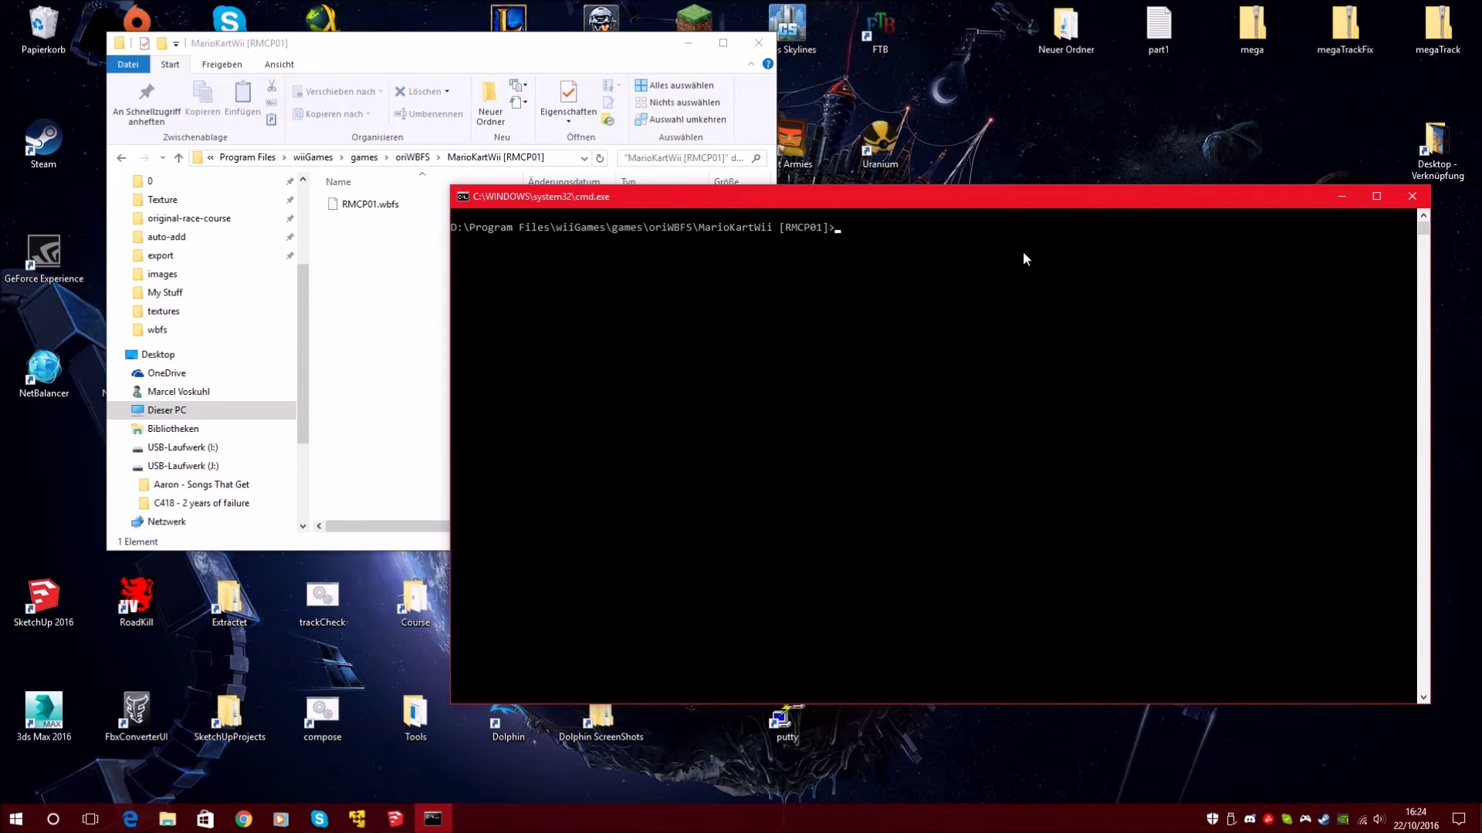
{"action": "type", "text": "wit extract R"}
{"action": "key", "text": "Tab"}
{"action": "key", "text": "Return"}
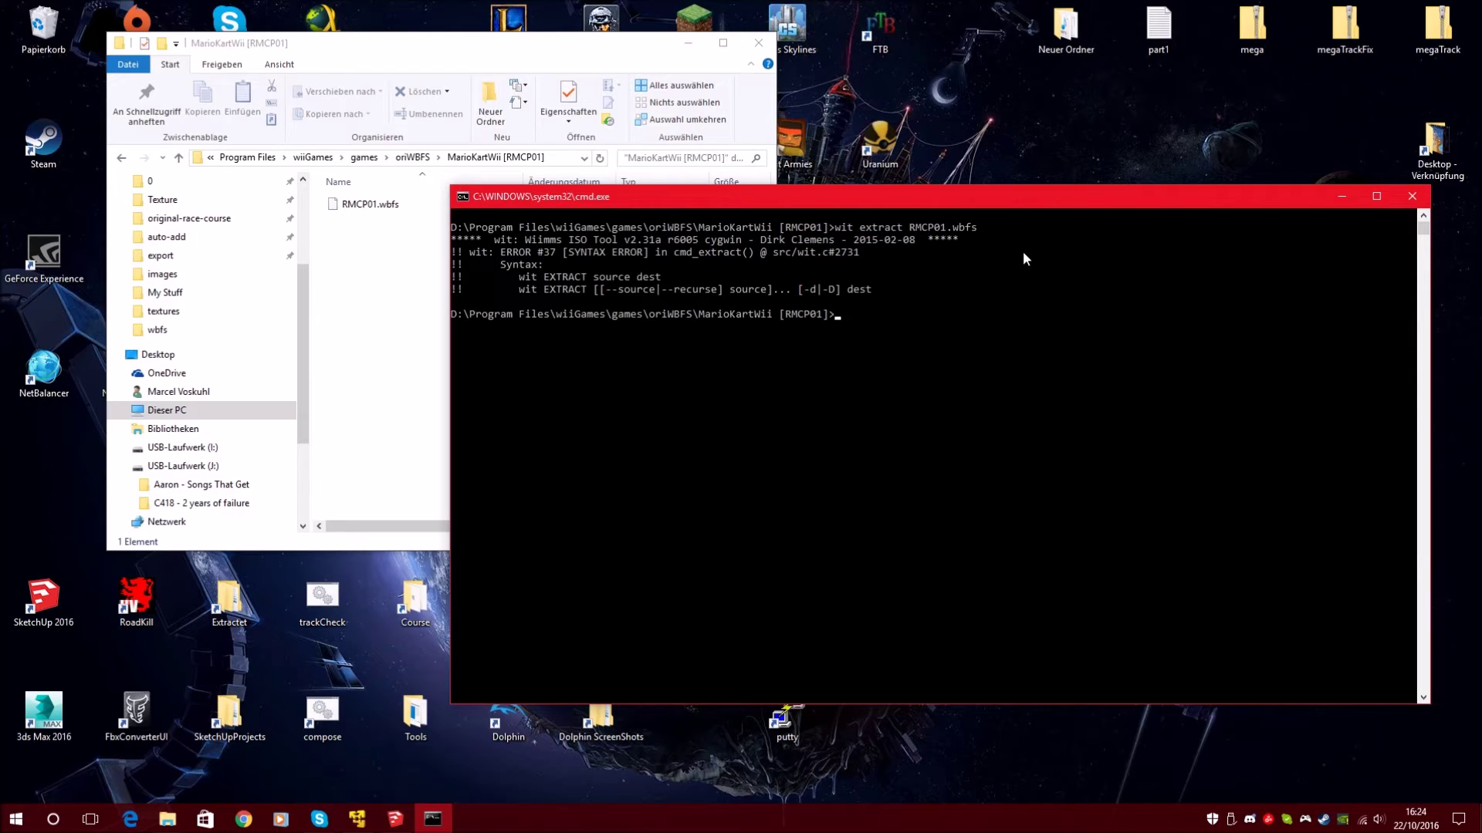
- Rerun the command as wit extract RMCP01.wbfs extractMKW to extract into extractMKW
{"action": "key", "text": "Up"}
{"action": "type", "text": "extract"}
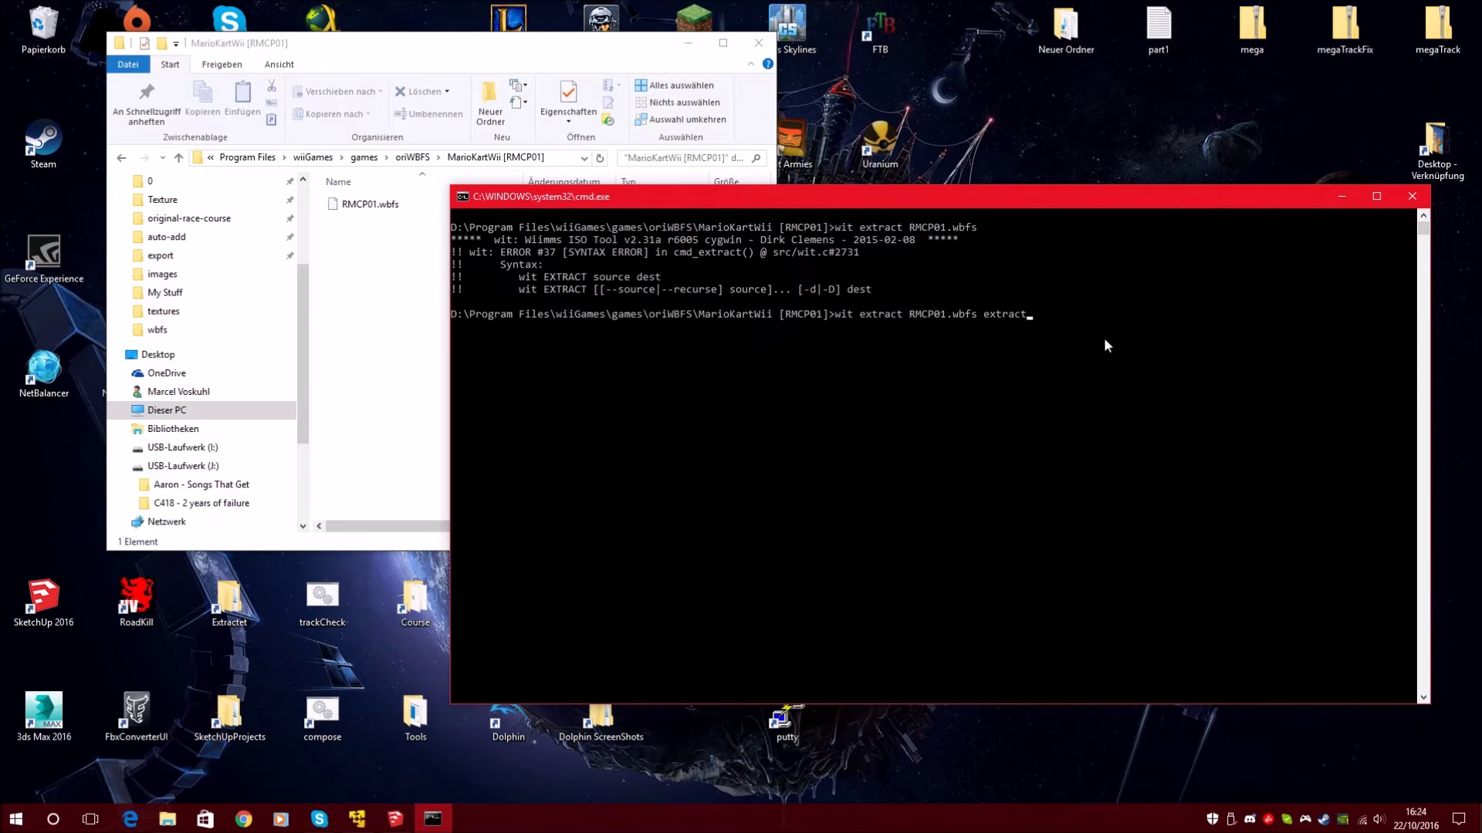
{"action": "type", "text": "RM"}
{"action": "key", "text": "BackSpace"}
{"action": "key", "text": "BackSpace"}
{"action": "key", "text": "BackSpace"}
{"action": "type", "text": "tMKW"}
{"action": "key", "text": "Return"}
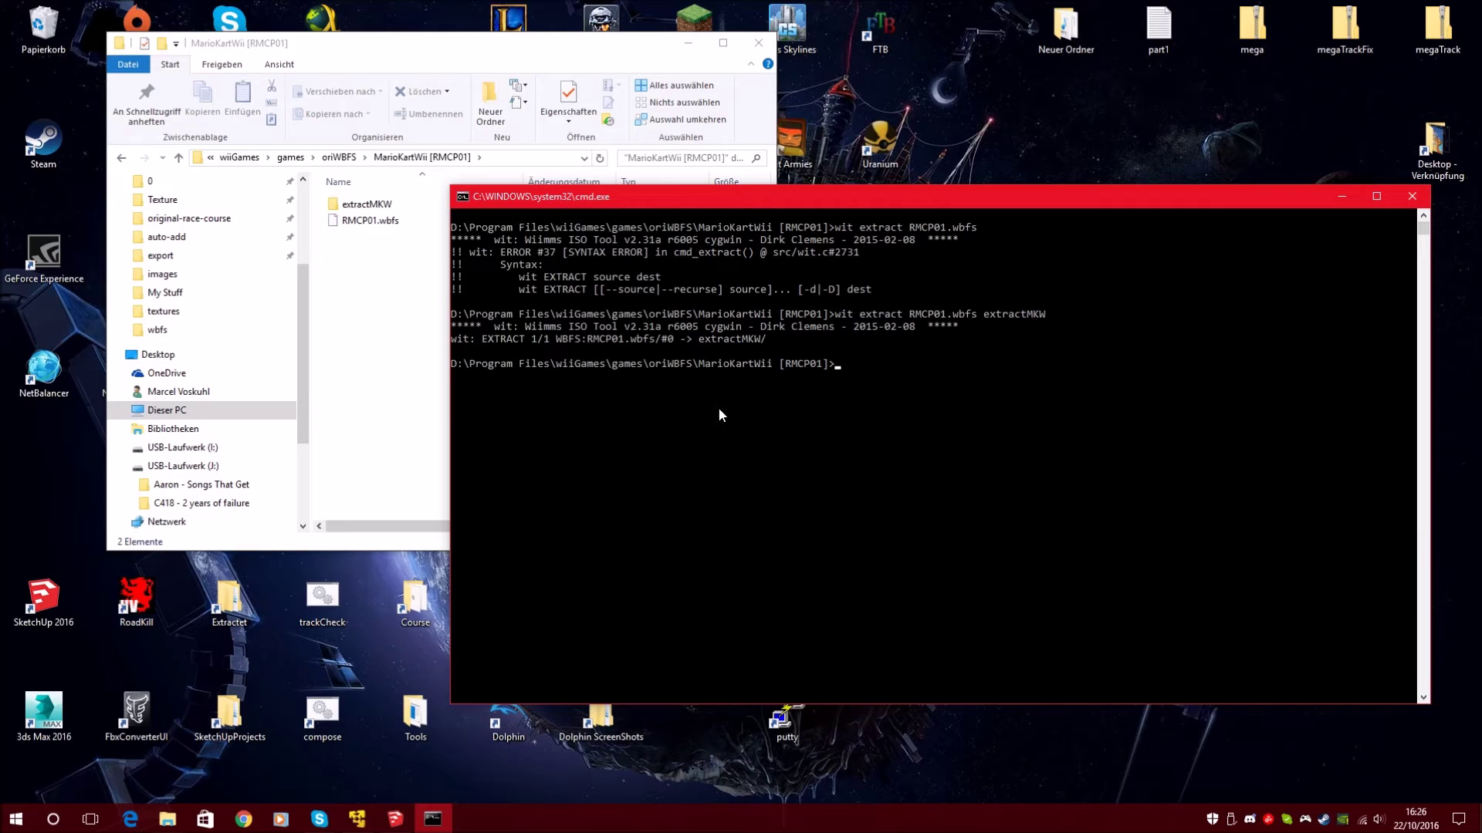
- Close the console and browse into extractMKW\files\Race\Course, maximizing the window
{"action": "left_click", "coordinate": [1417, 200]}
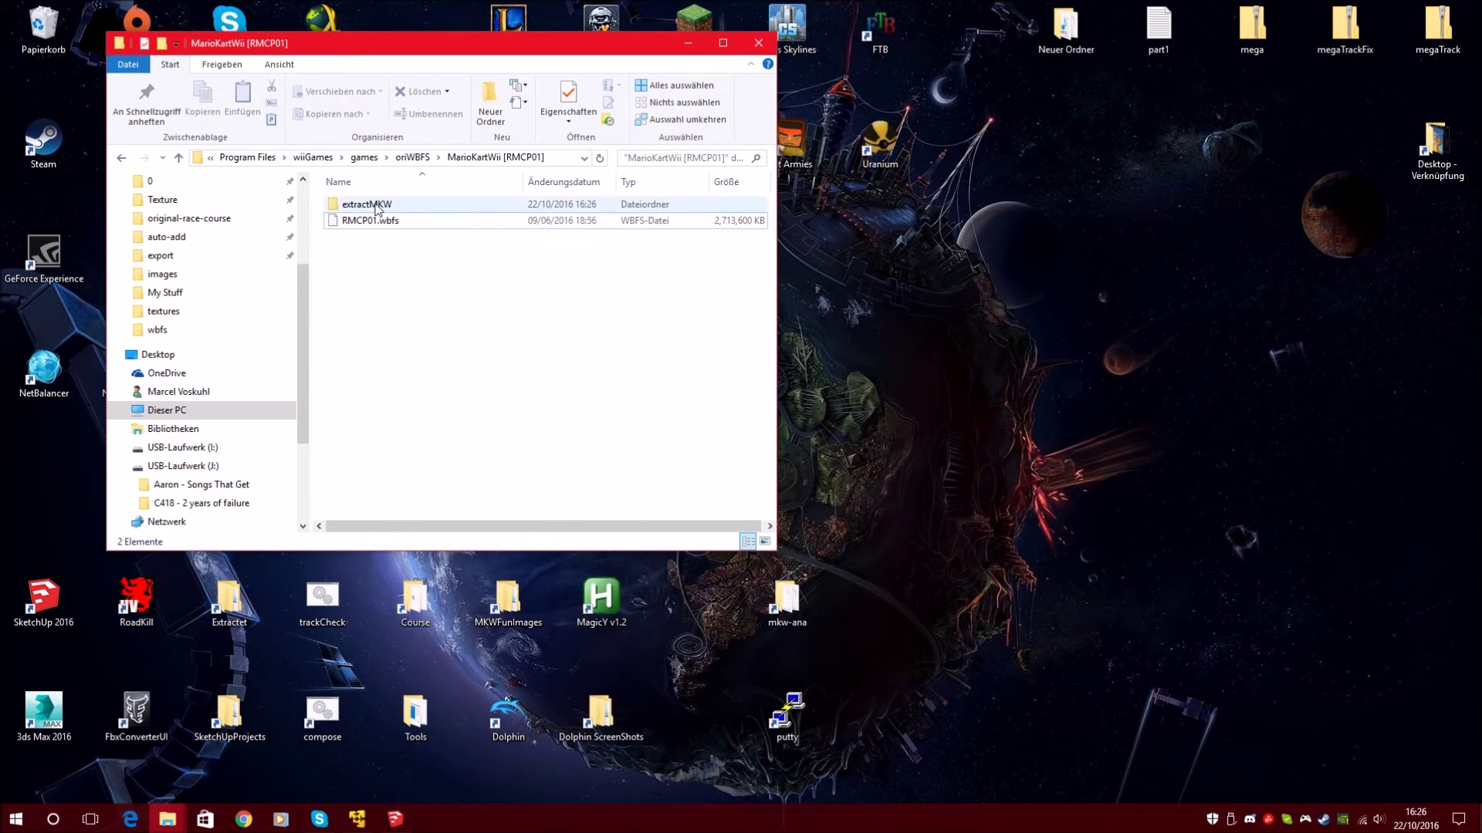
{"action": "double_click", "coordinate": [367, 204]}
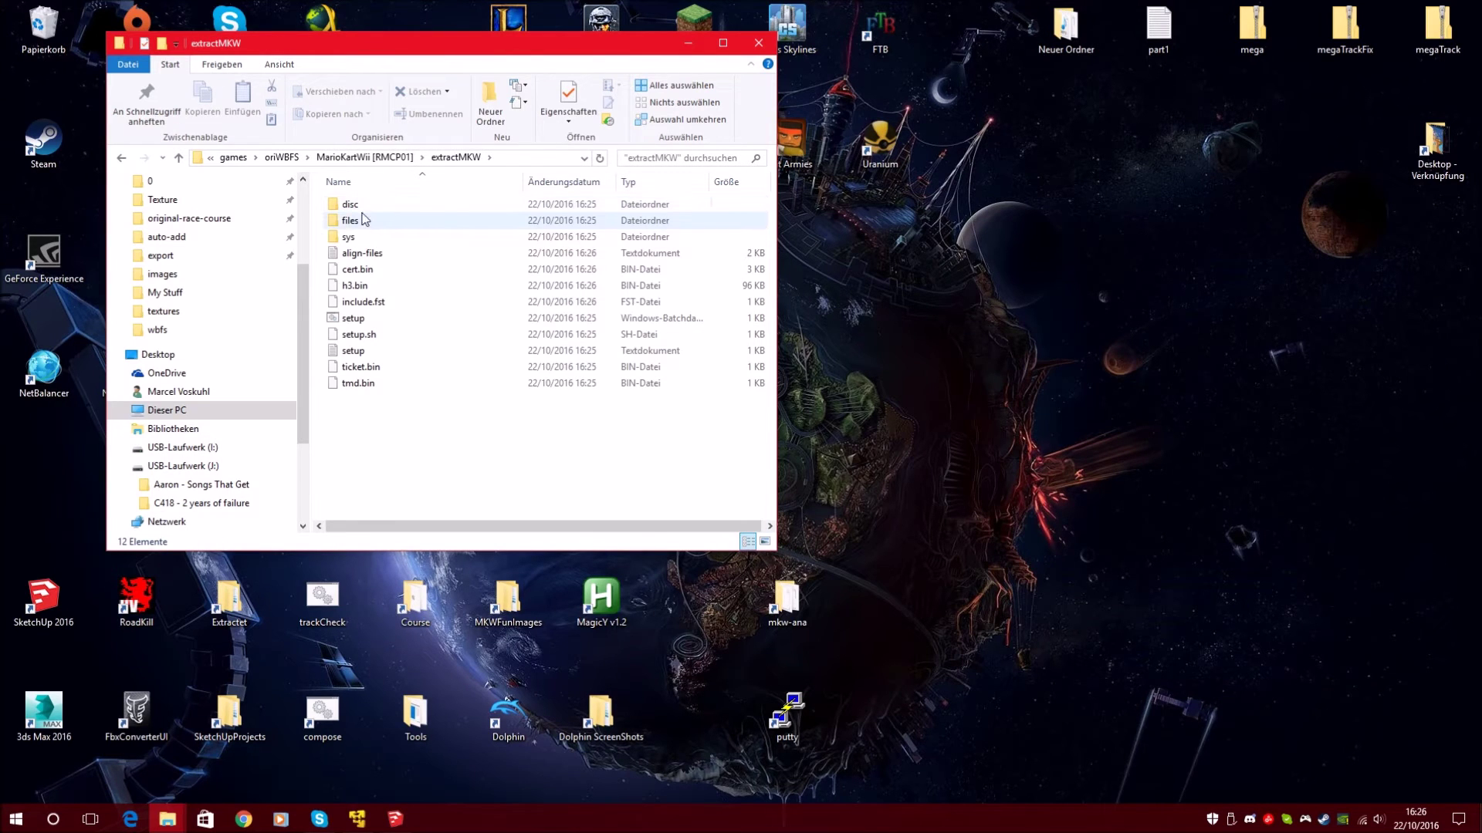
{"action": "left_click_drag", "start_coordinate": [431, 476], "coordinate": [386, 186]}
{"action": "left_click", "coordinate": [423, 456]}
{"action": "double_click", "coordinate": [352, 221]}
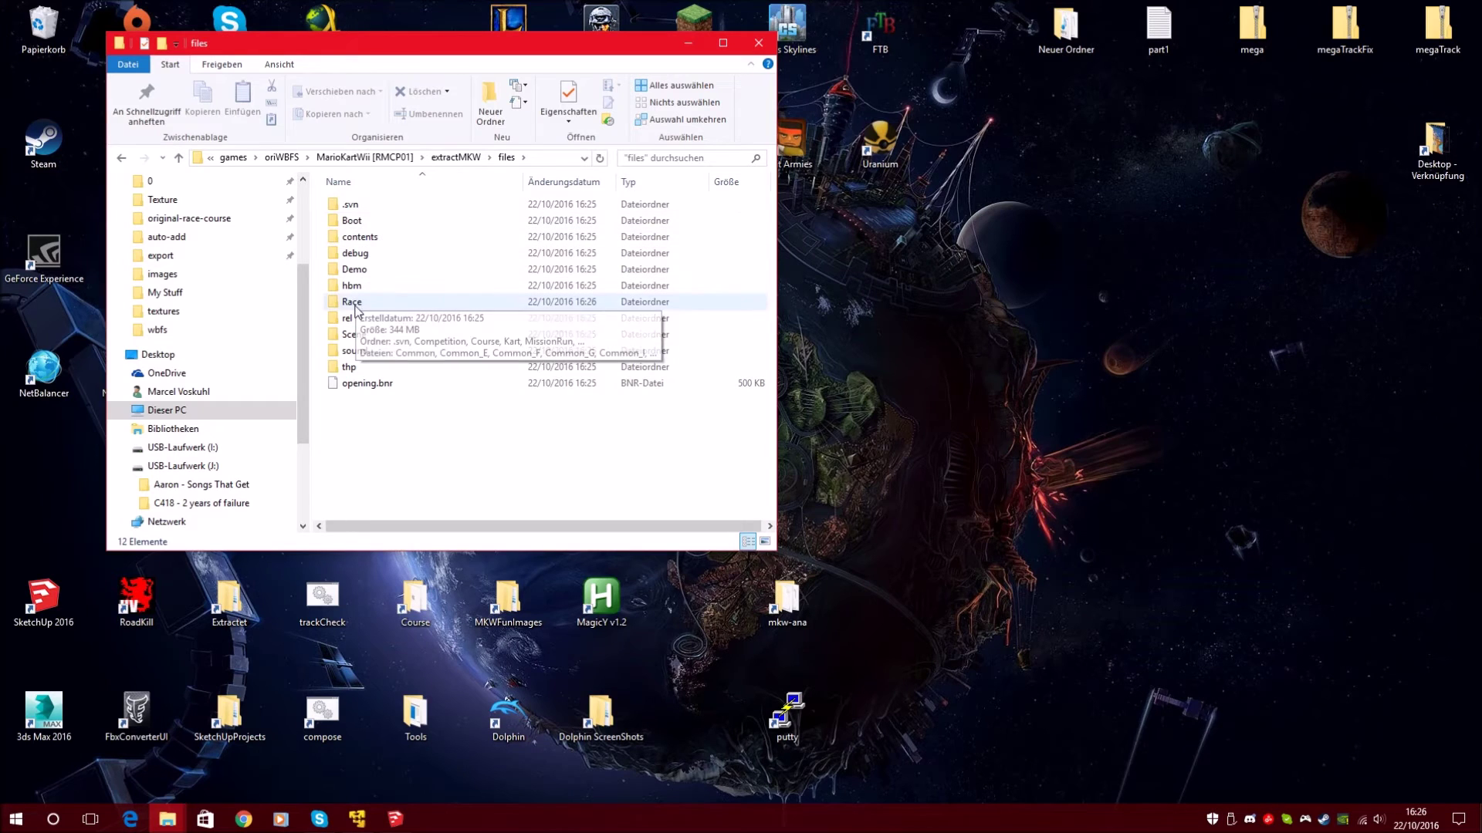
{"action": "double_click", "coordinate": [378, 301]}
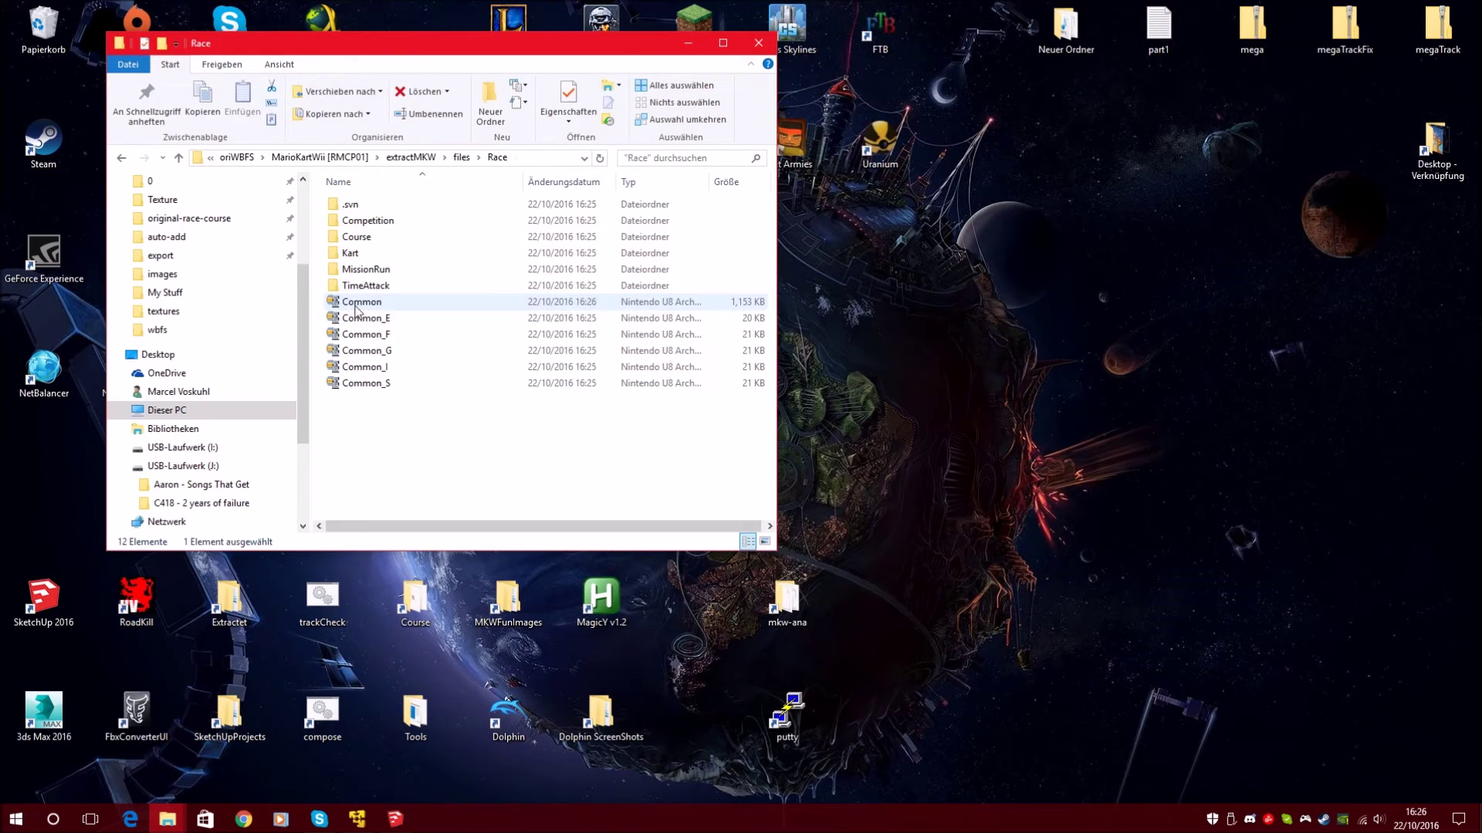
{"action": "double_click", "coordinate": [387, 237]}
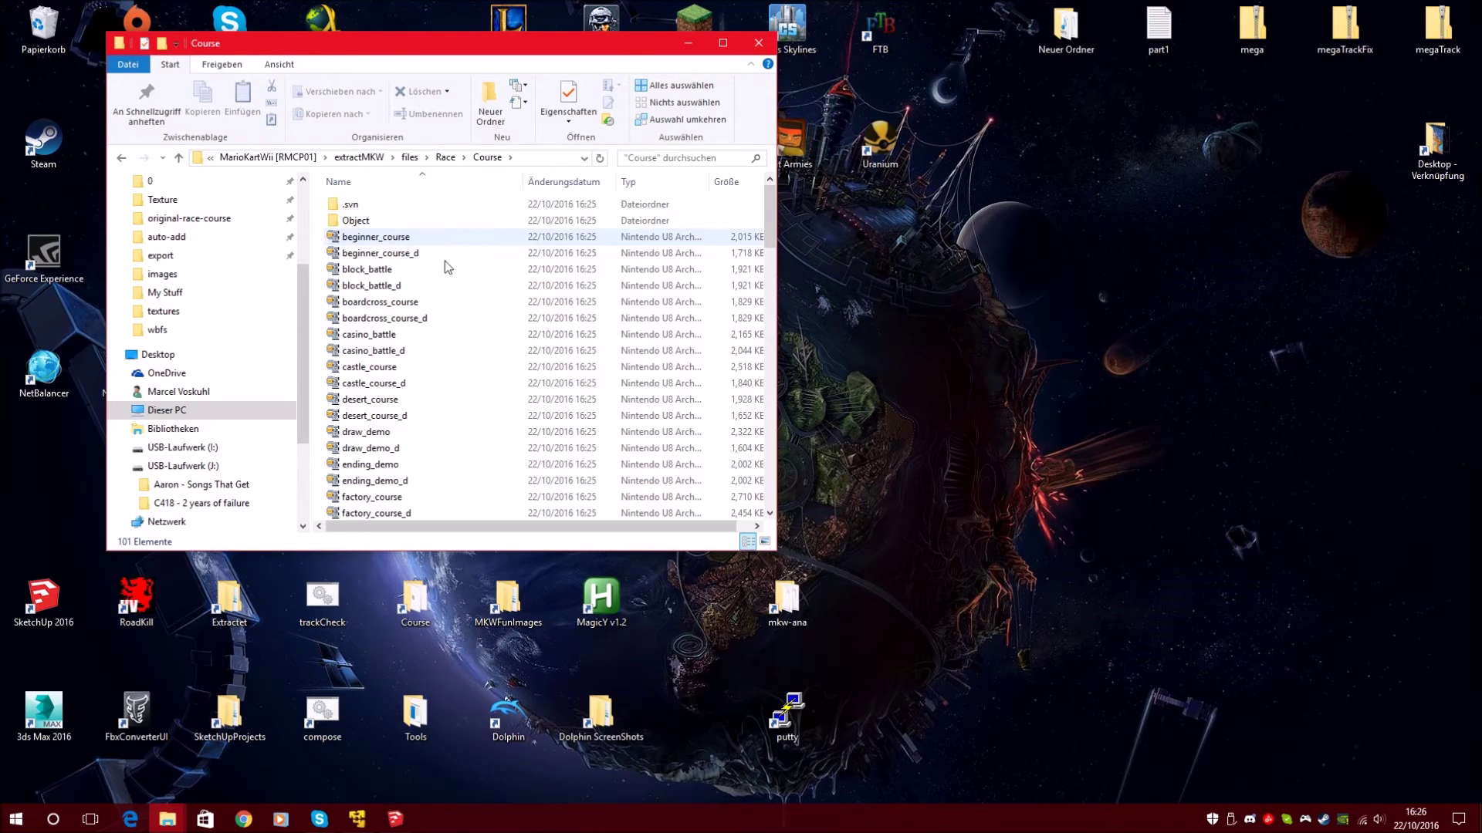
{"action": "left_click", "coordinate": [723, 46]}
{"action": "scroll", "coordinate": [309, 443], "scroll_direction": "down", "scroll_amount": 5}
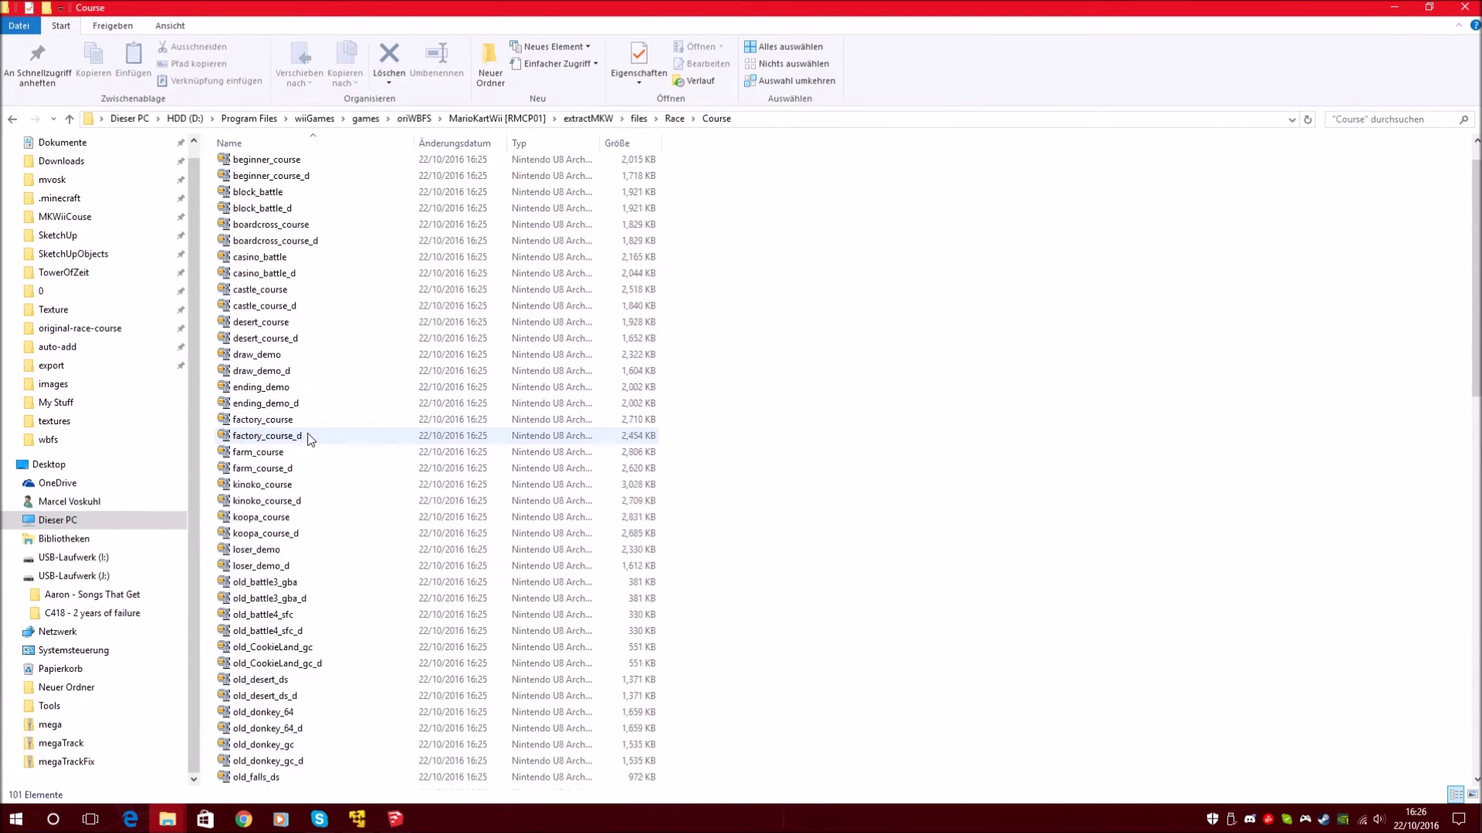
{"action": "scroll", "coordinate": [313, 463], "scroll_direction": "up", "scroll_amount": 5}
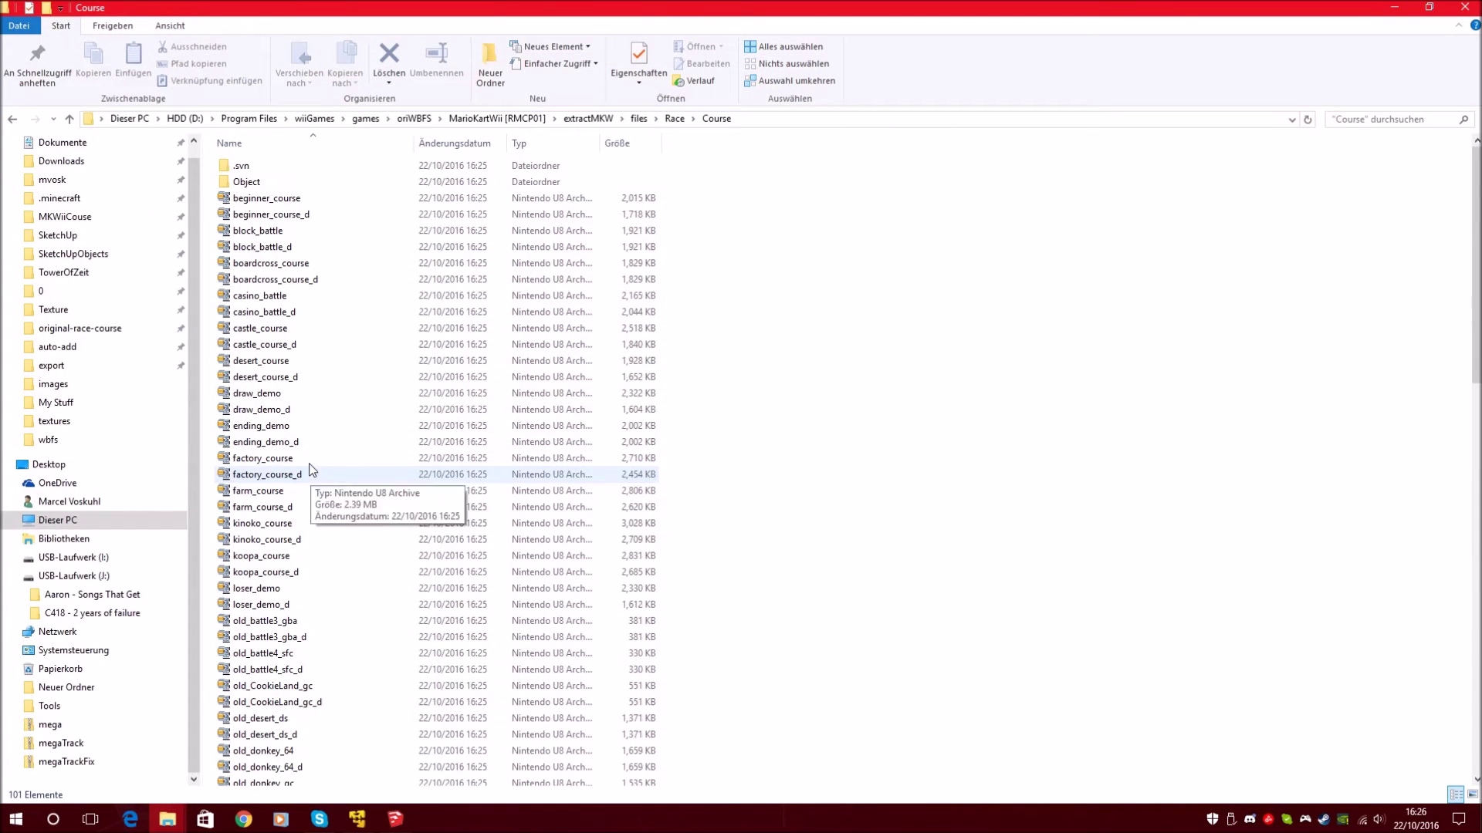
- Check beginner_course's properties to confirm its type is .szs, then cancel
{"action": "right_click", "coordinate": [279, 199]}
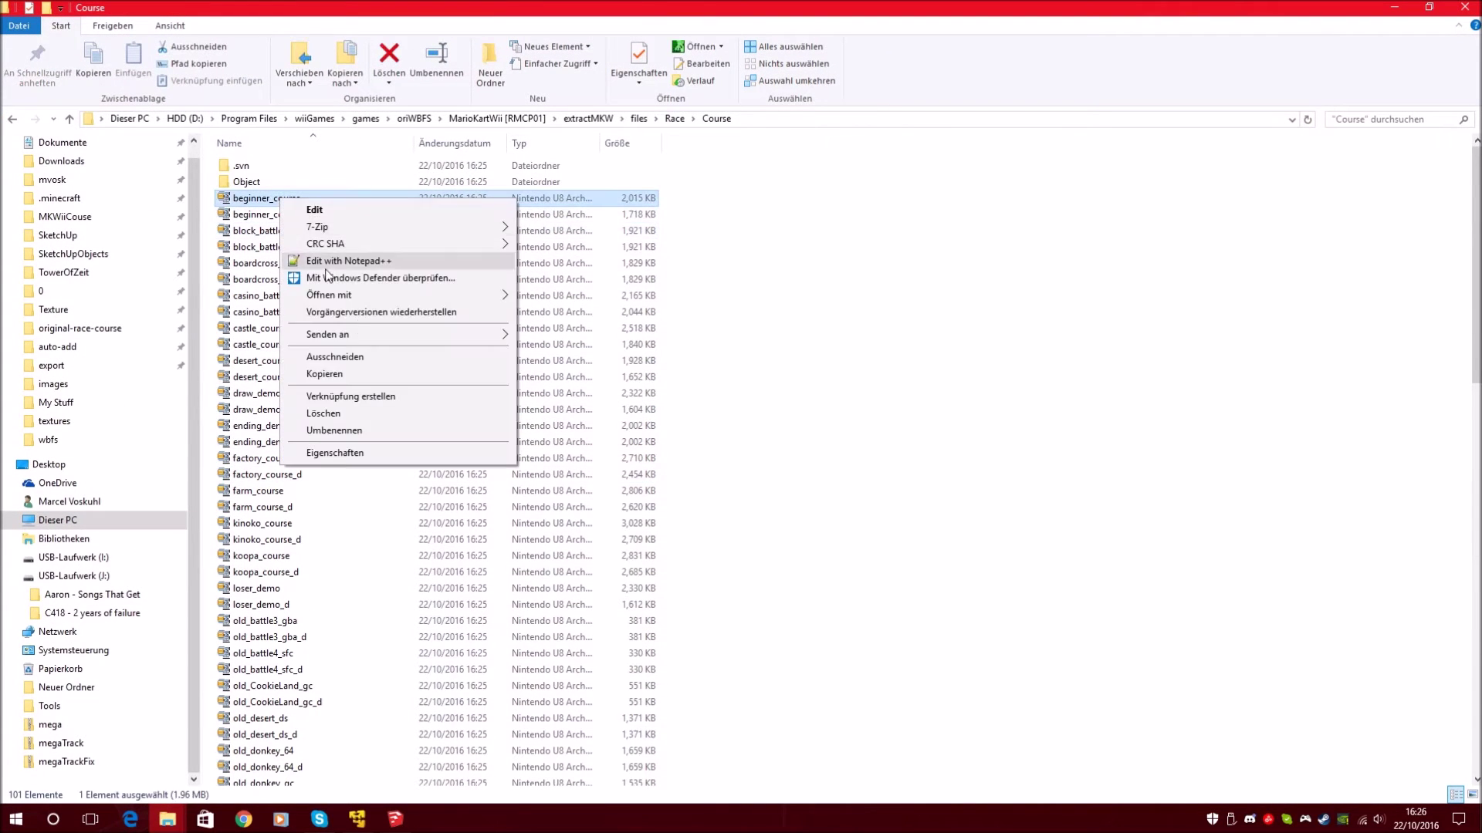
{"action": "left_click", "coordinate": [366, 454]}
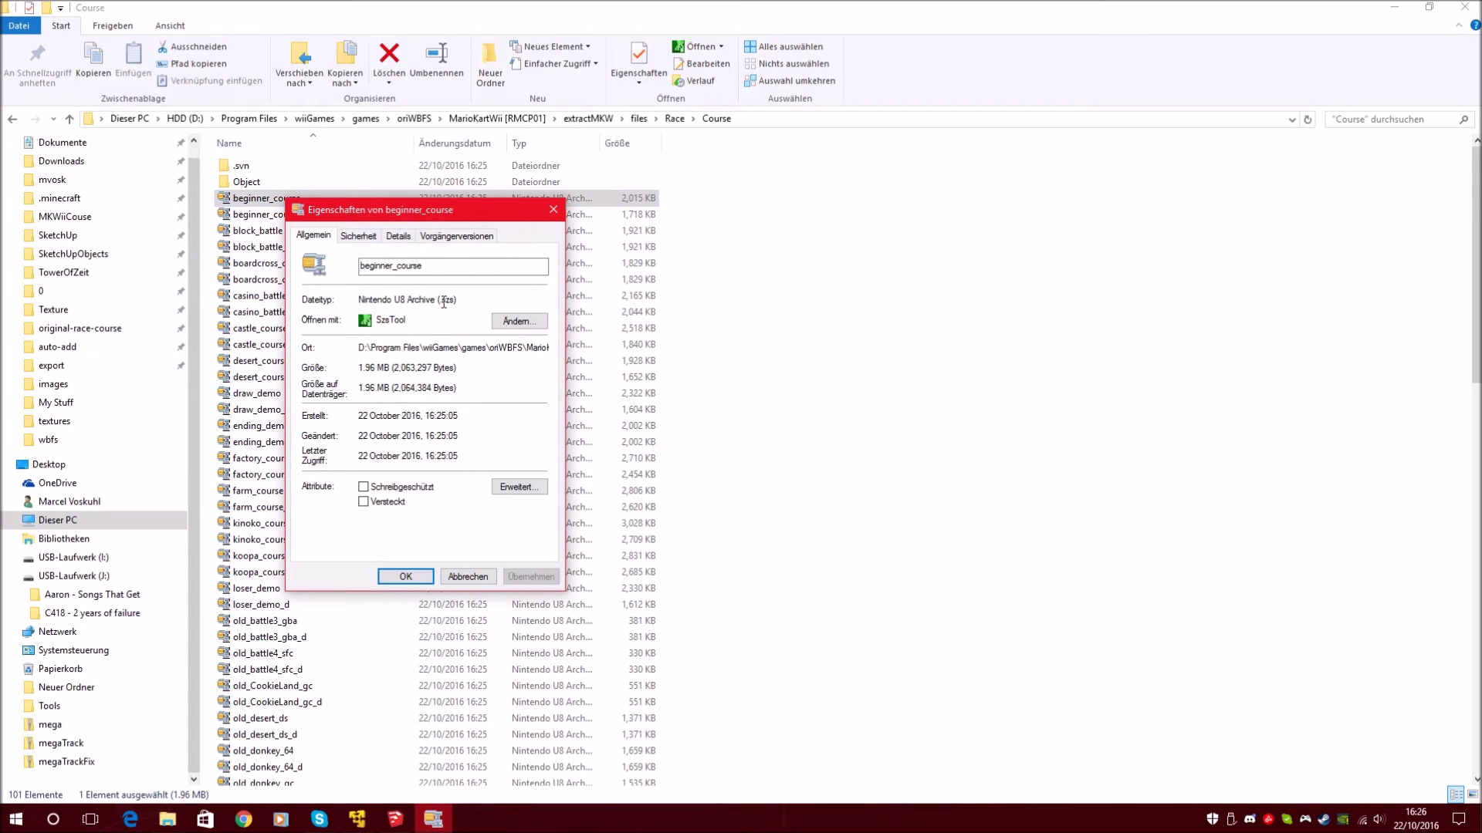
{"action": "double_click", "coordinate": [442, 299]}
{"action": "double_click", "coordinate": [448, 303]}
{"action": "left_click", "coordinate": [466, 578]}
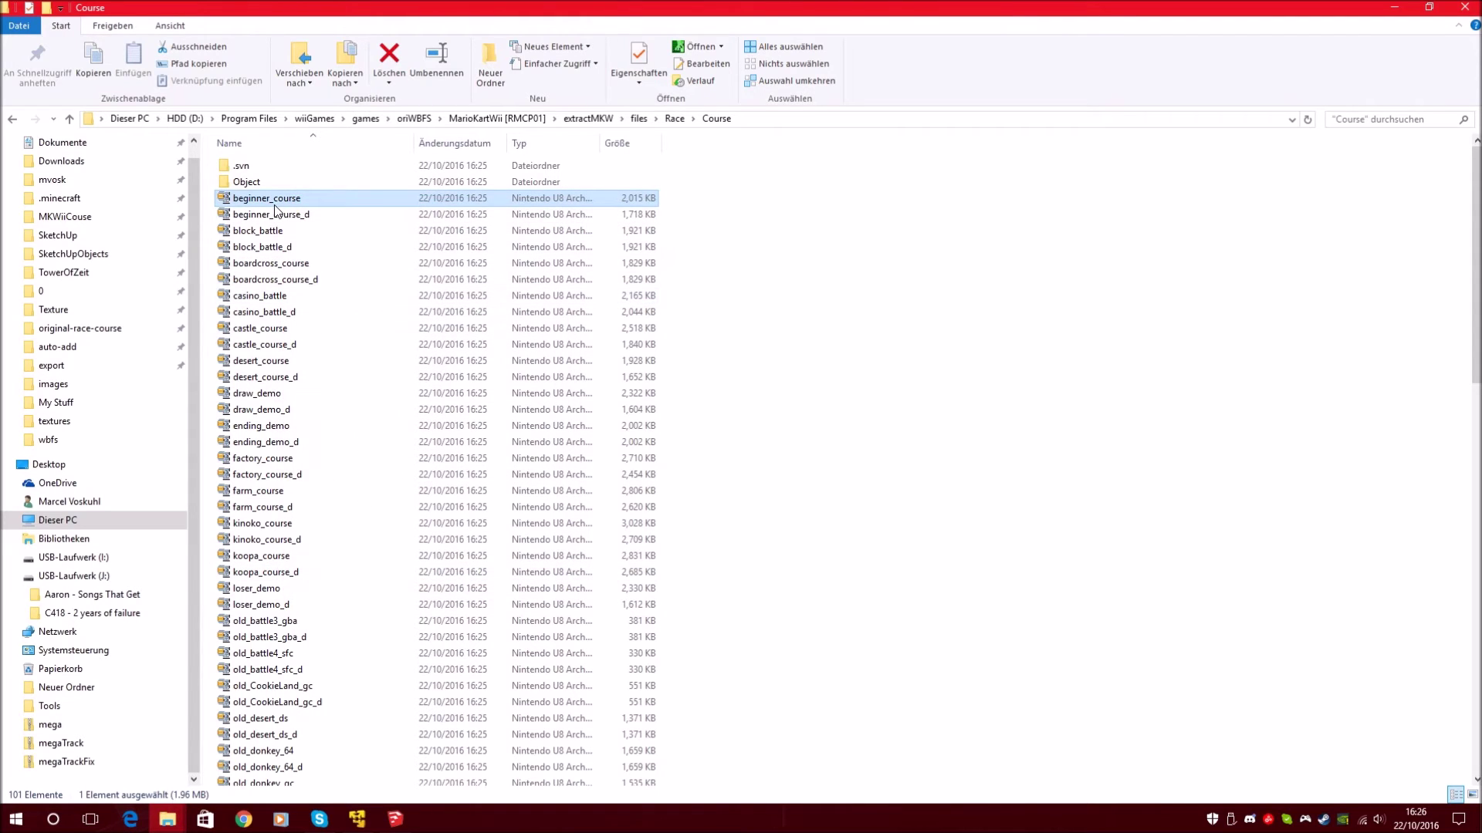
{"action": "left_click", "coordinate": [760, 318]}
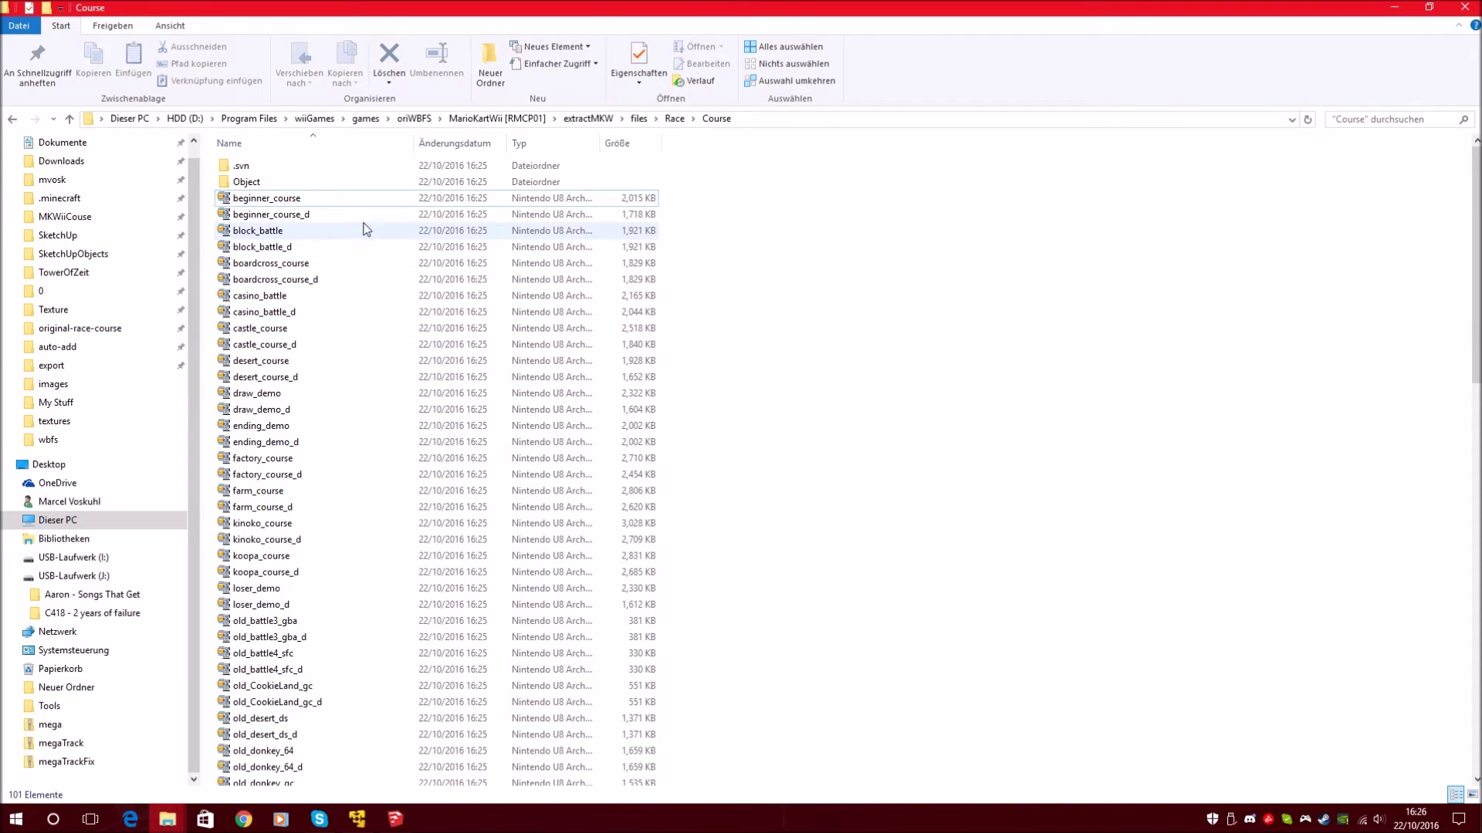
- Open a command prompt in the Course folder and move it aside
{"action": "right_click", "coordinate": [829, 271]}
{"action": "left_click", "coordinate": [787, 240]}
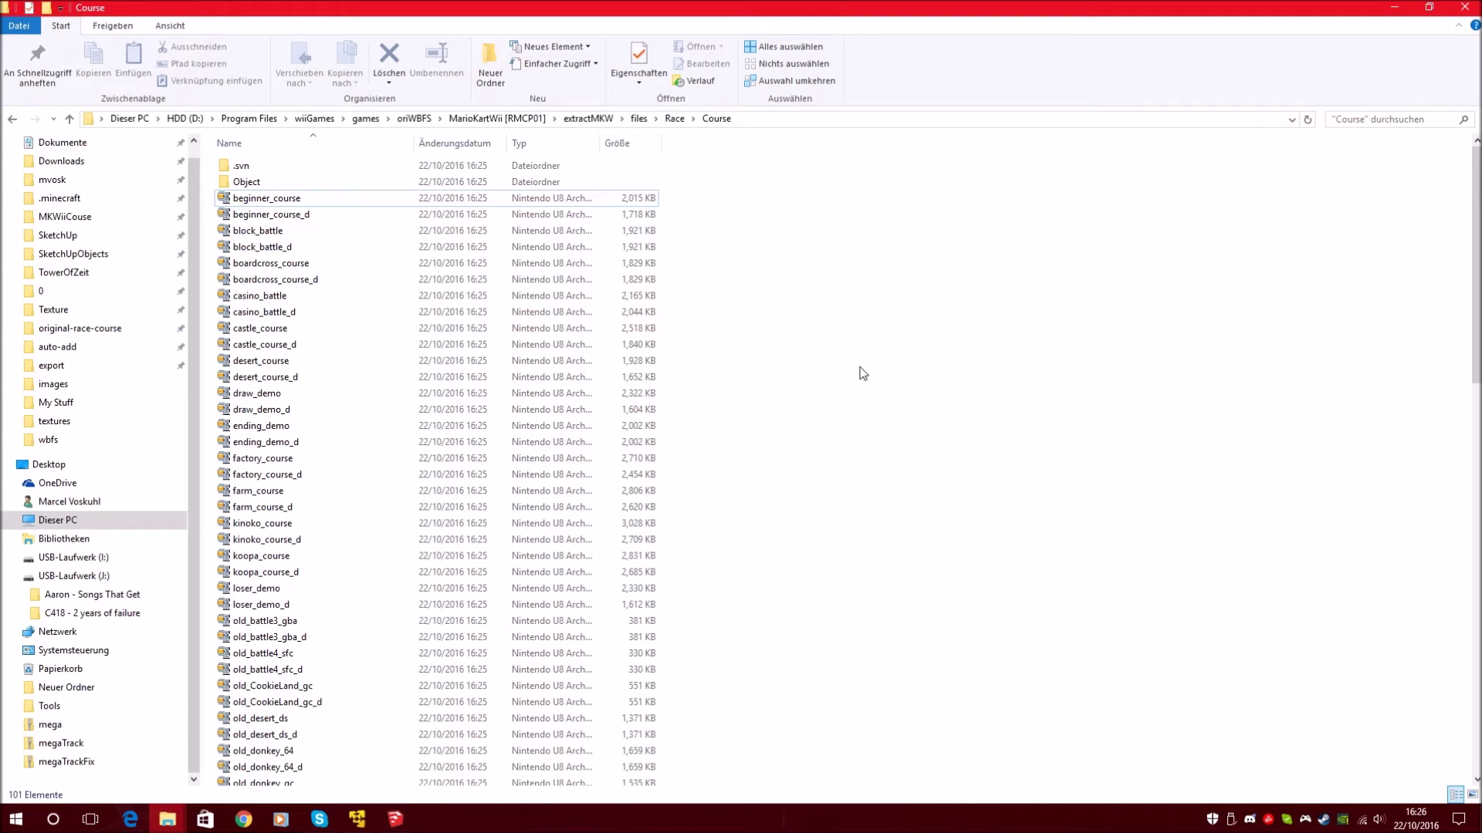
{"action": "right_click", "coordinate": [896, 287]}
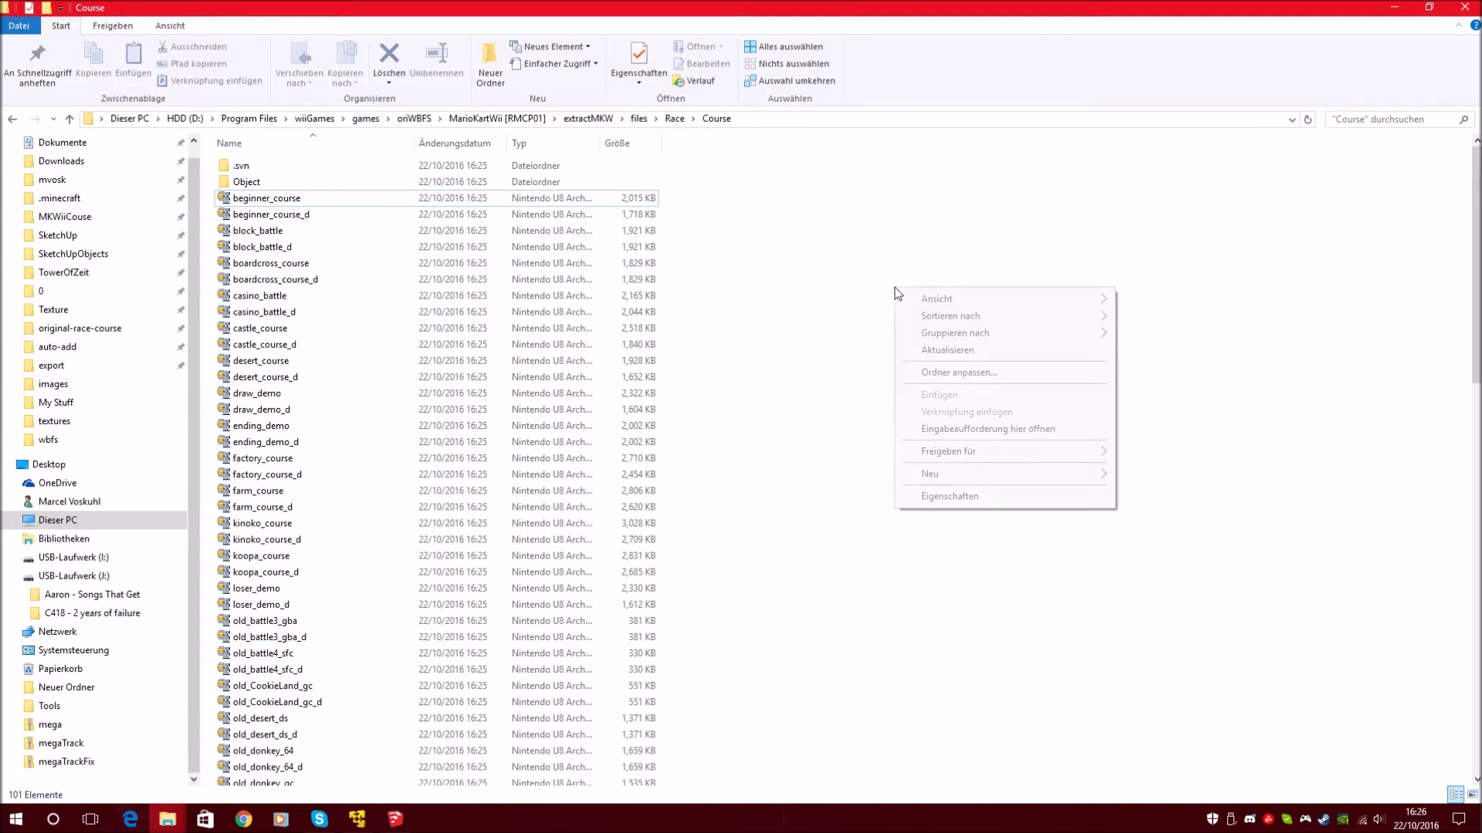
{"action": "left_click", "coordinate": [1050, 437]}
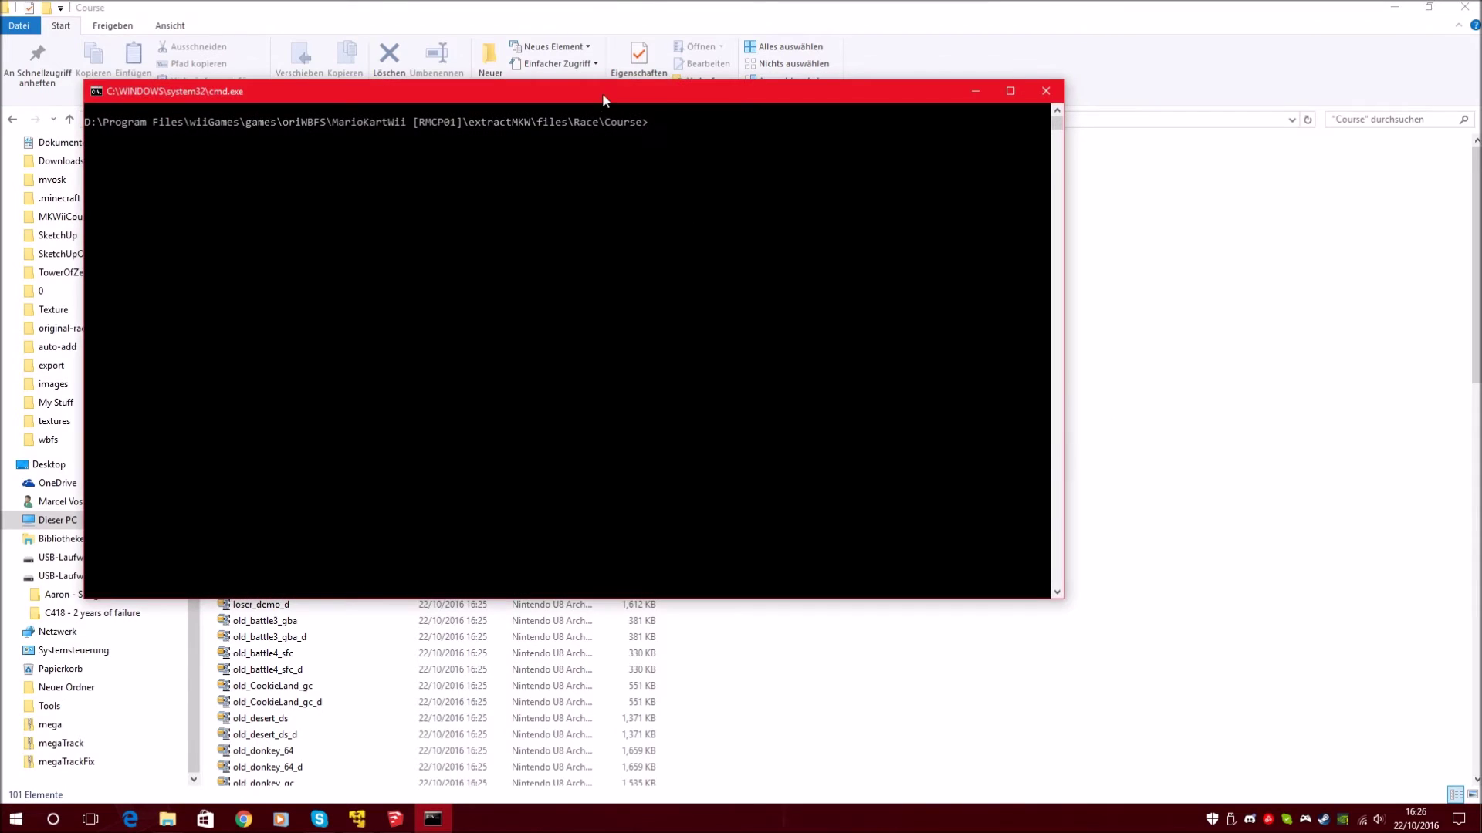
{"action": "left_click_drag", "start_coordinate": [604, 98], "coordinate": [937, 224]}
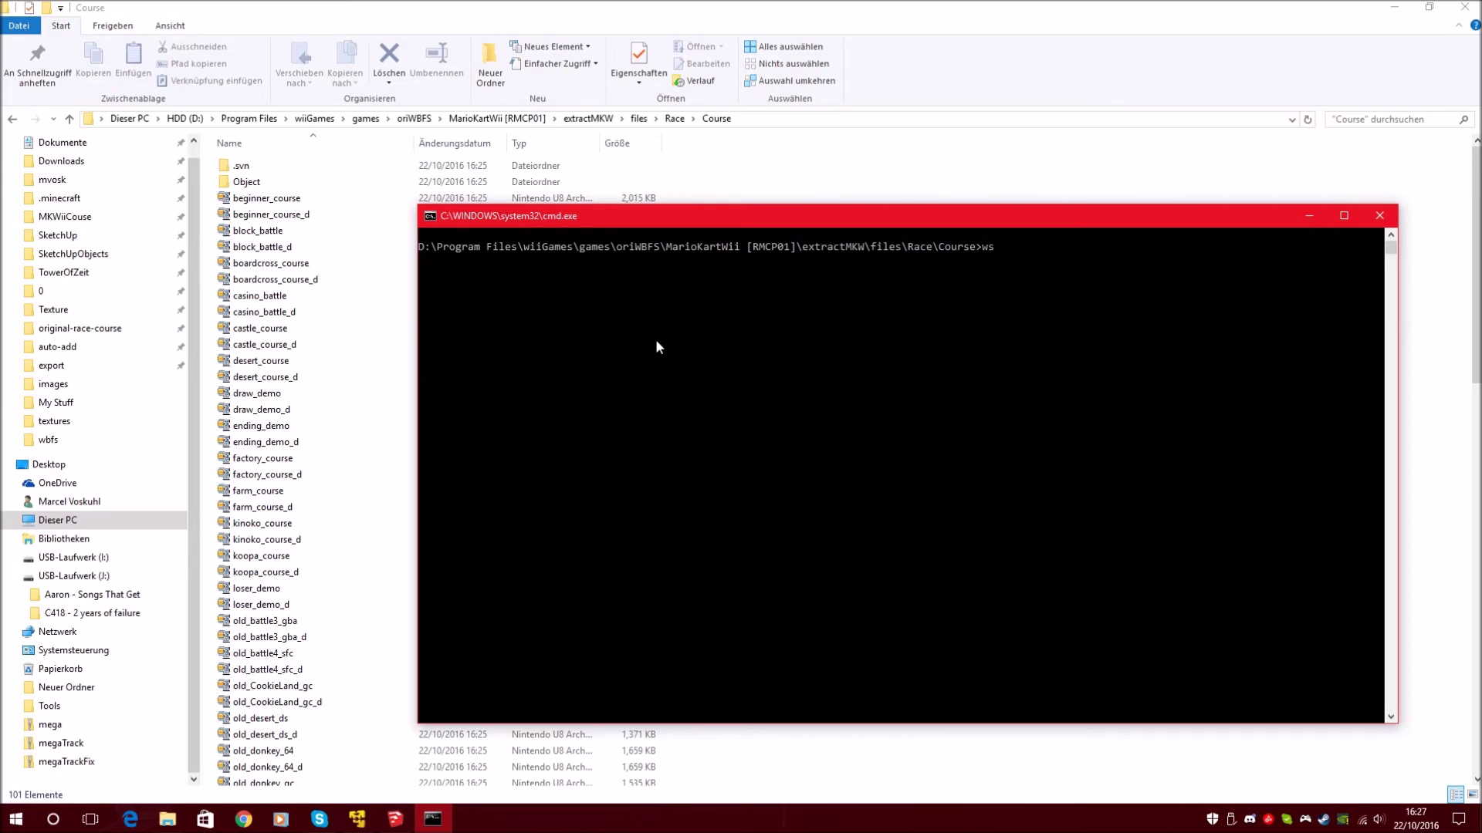
- Run wszst extract beginner_course.szs to create the beginner_course.d folder
{"action": "type", "text": "zst"}
{"action": "type", "text": "be"}
{"action": "key", "text": "Tab"}
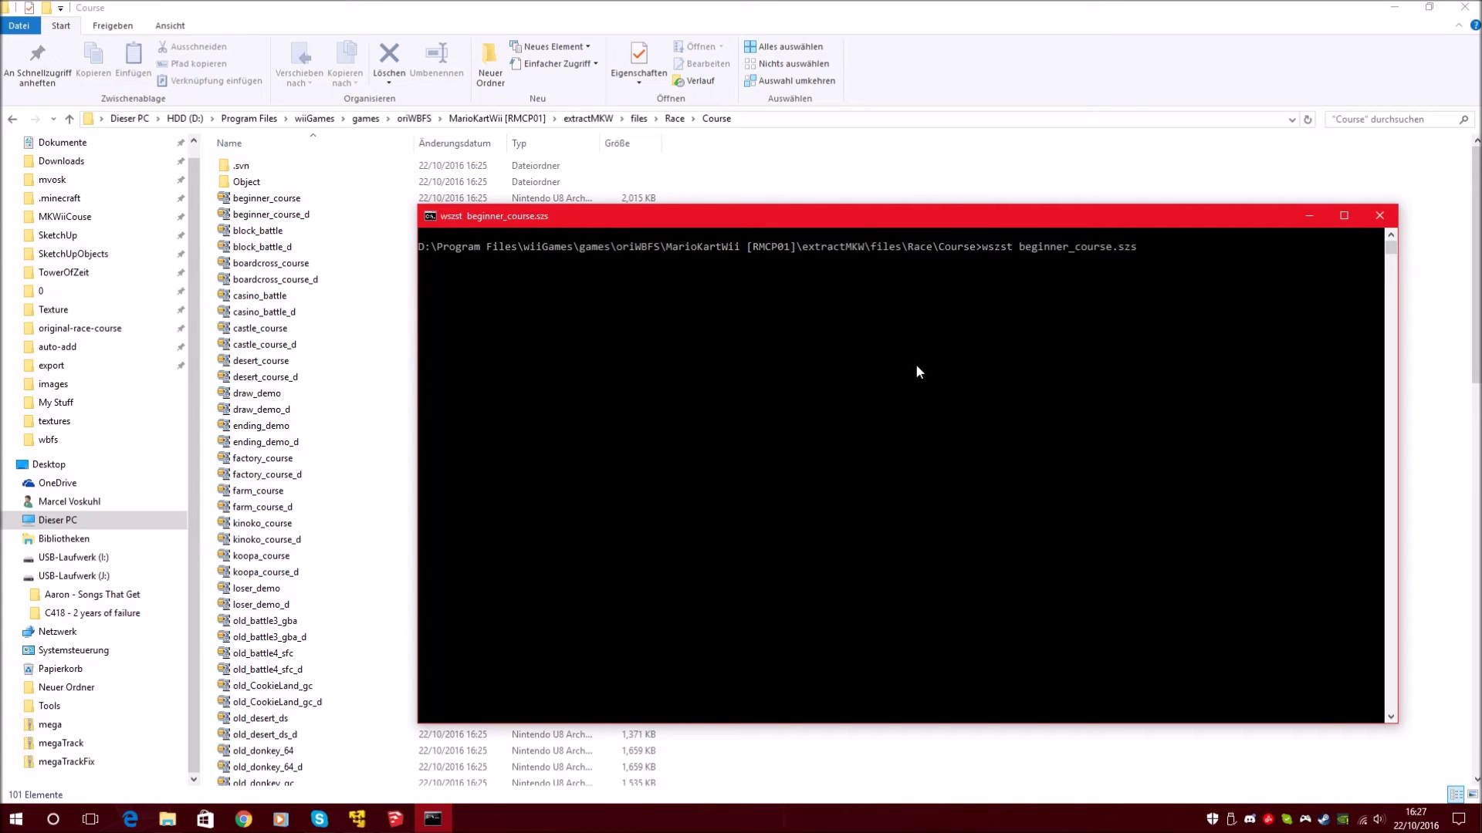
{"action": "key", "text": "Return"}
{"action": "key", "text": "Up"}
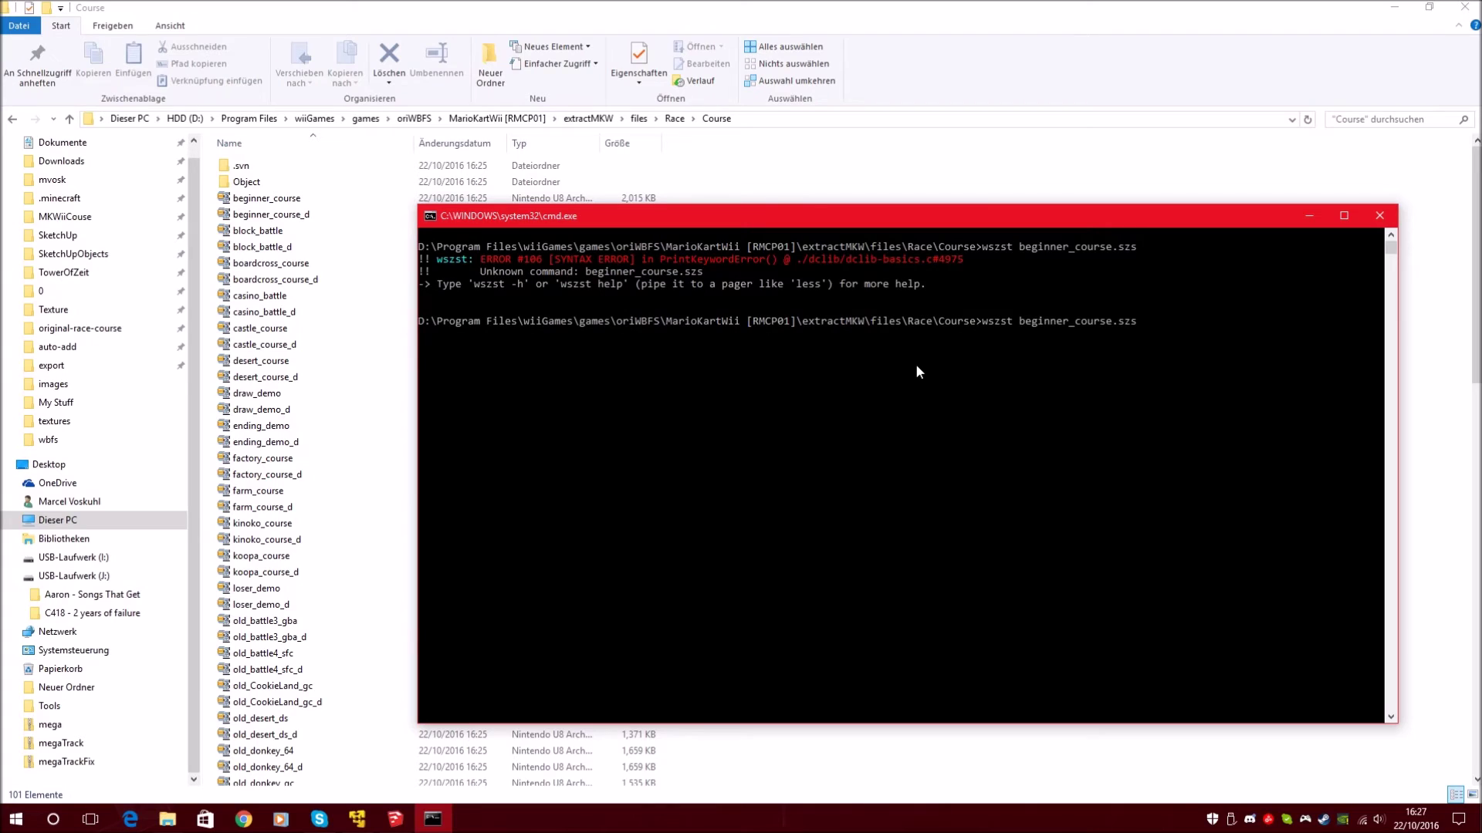
{"action": "key", "text": "ctrl+Left"}
{"action": "type", "text": "extract"}
{"action": "key", "text": "Return"}
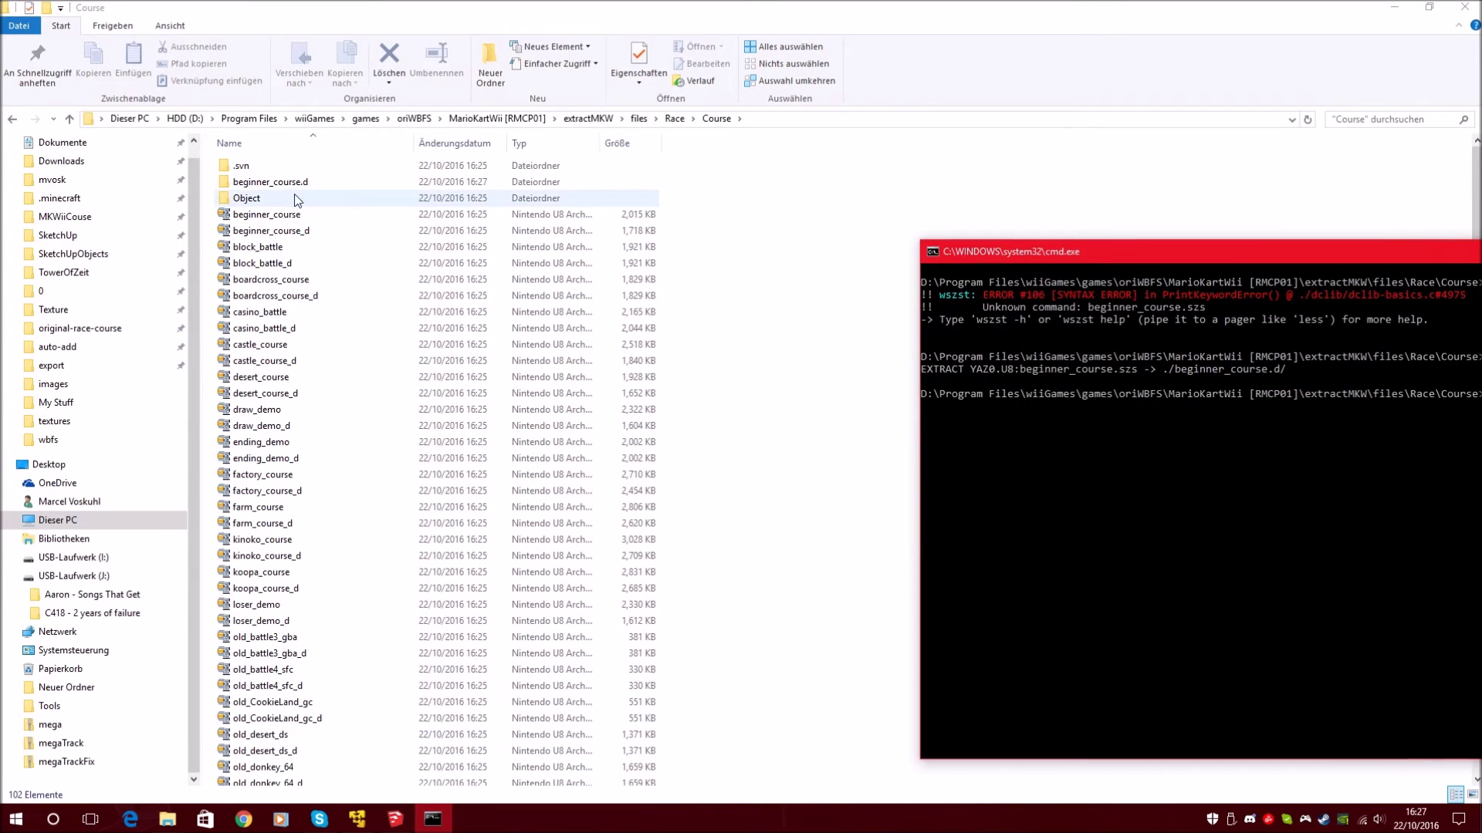
- Open beginner_course.d and read the first course file's type (.kcl) in its properties
{"action": "double_click", "coordinate": [272, 182]}
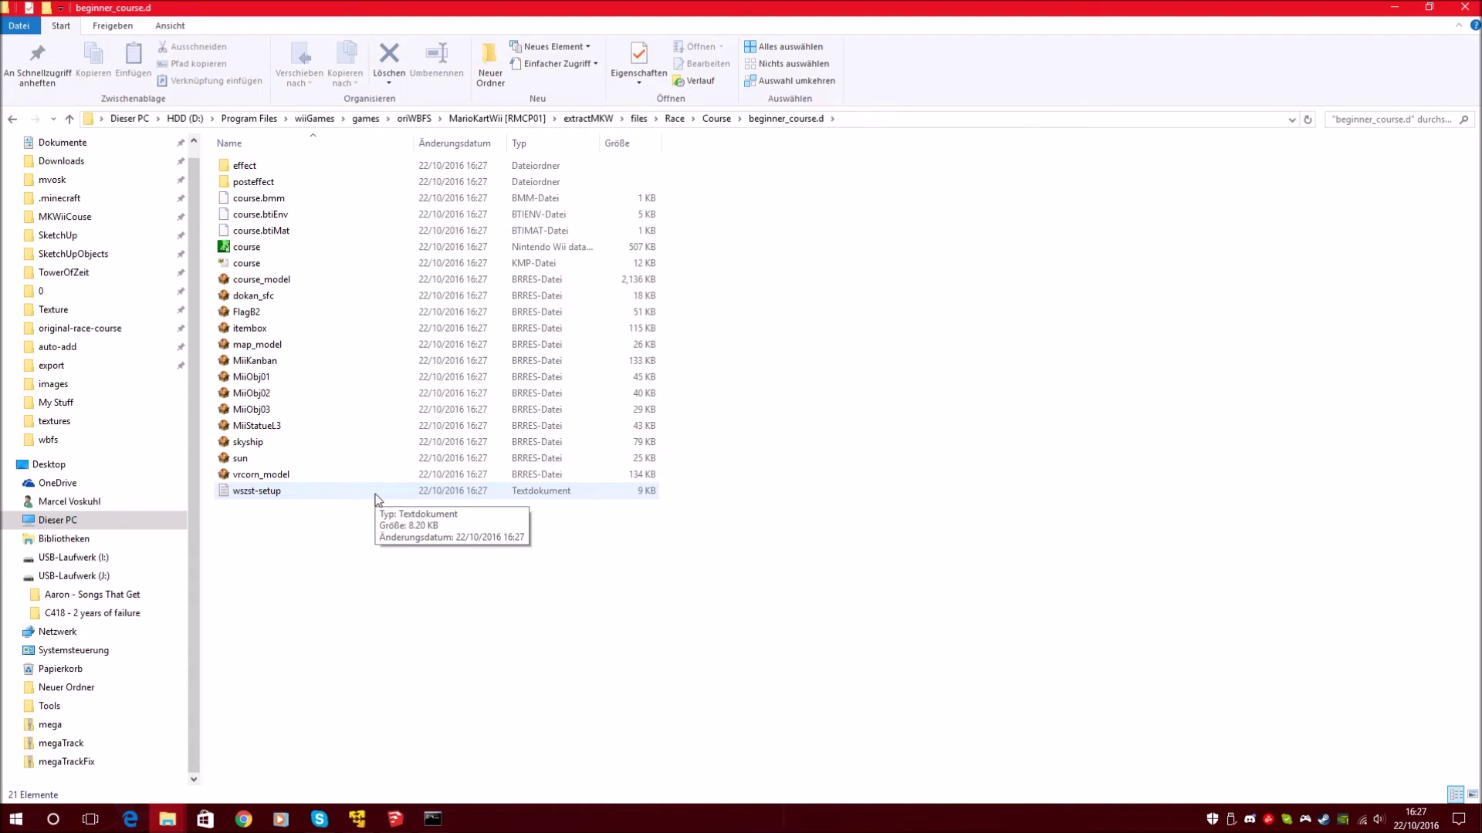
{"action": "left_click", "coordinate": [295, 245]}
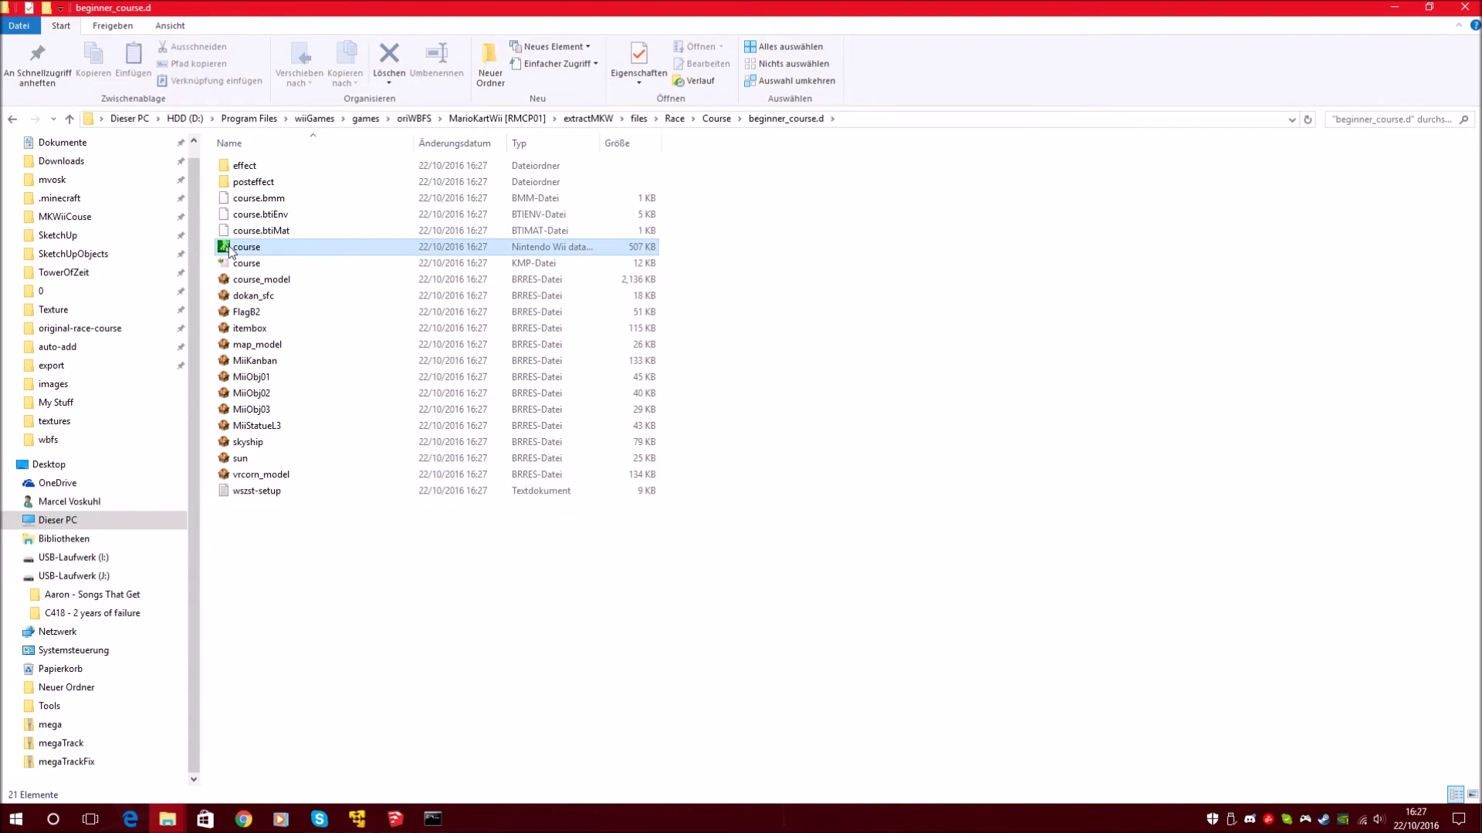
{"action": "right_click", "coordinate": [276, 241]}
{"action": "left_click", "coordinate": [361, 500]}
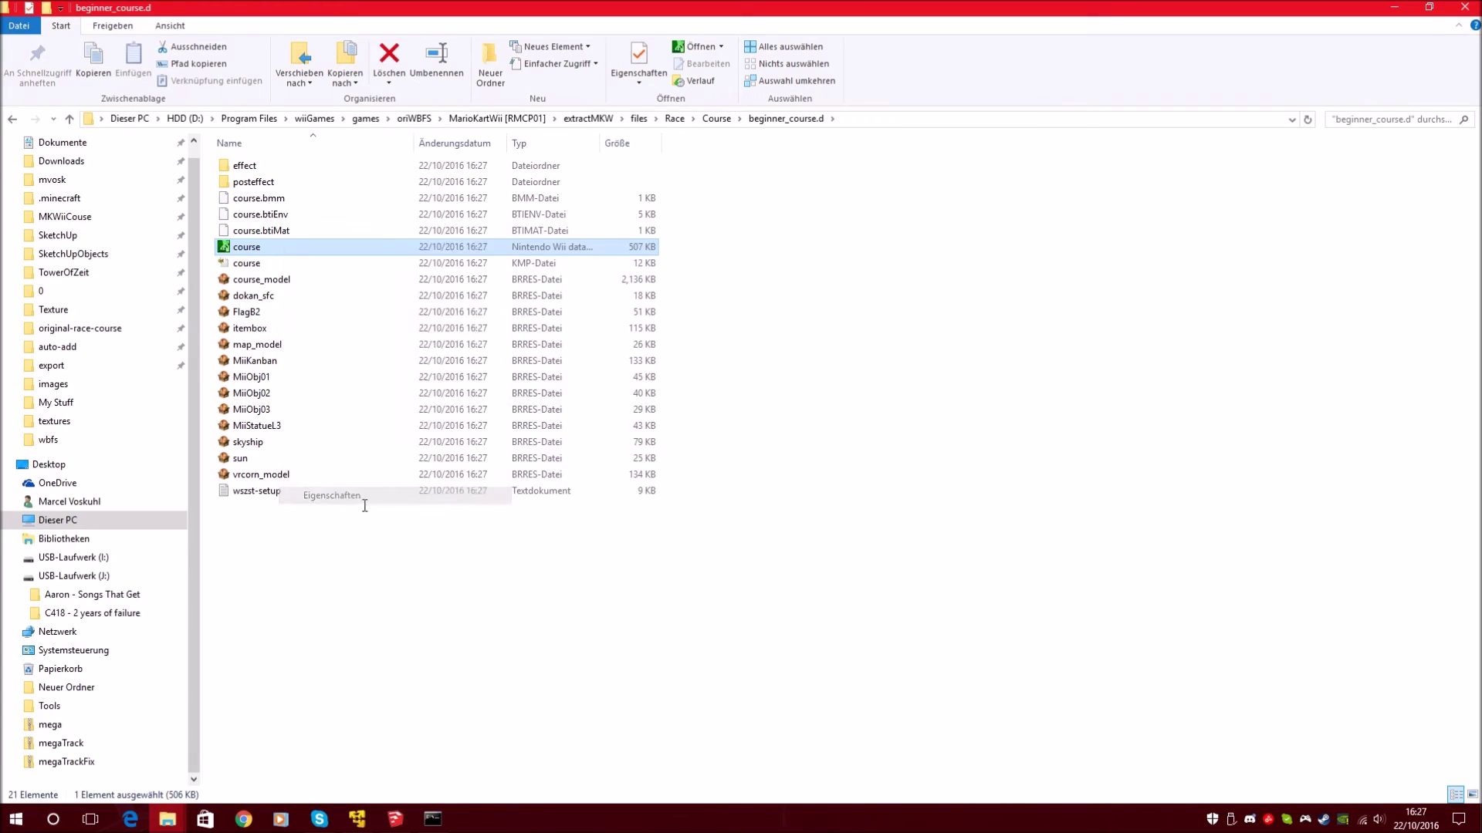
{"action": "left_click_drag", "start_coordinate": [443, 342], "coordinate": [470, 345]}
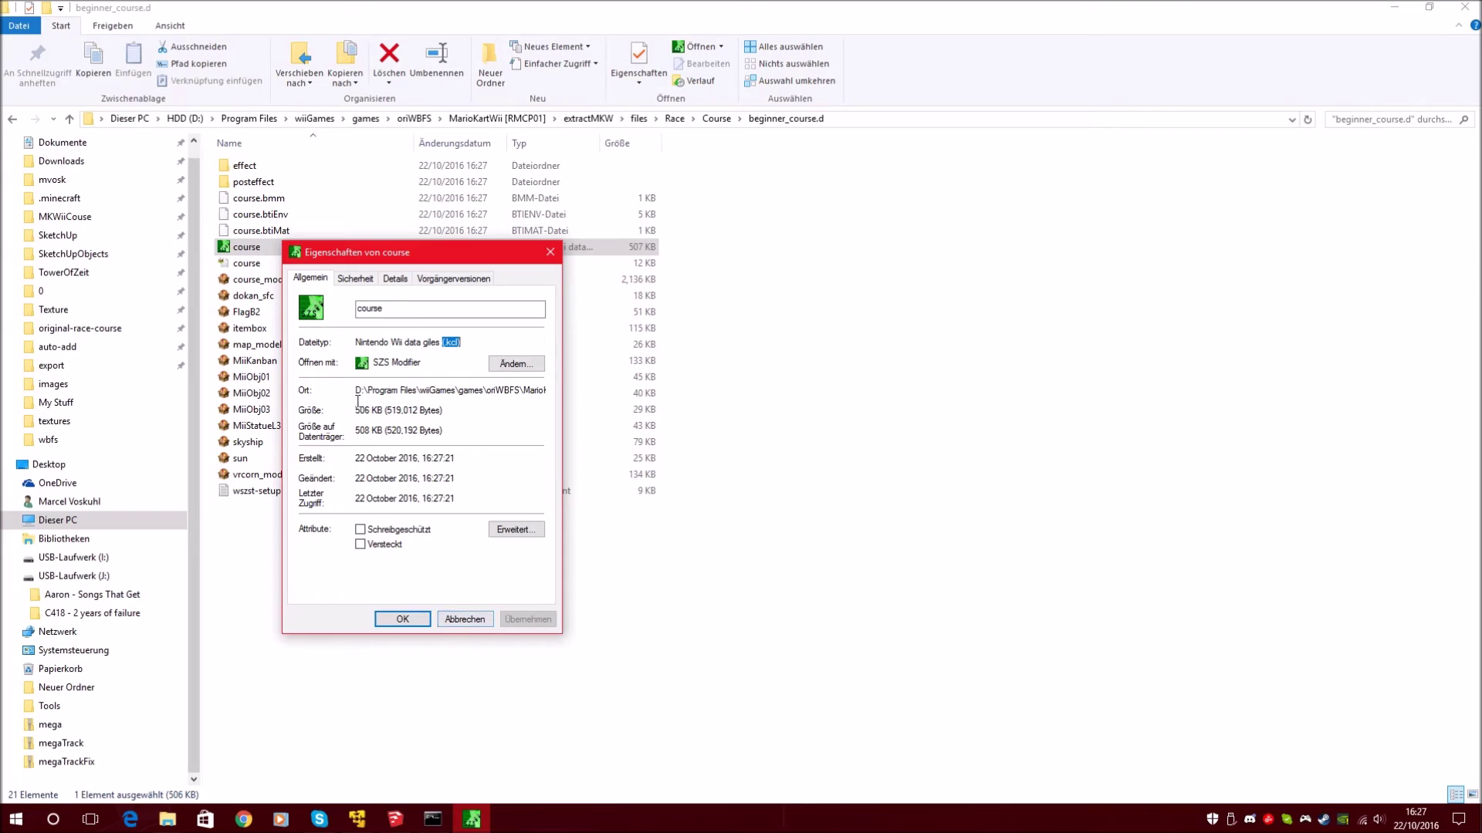
{"action": "left_click_drag", "start_coordinate": [451, 342], "coordinate": [459, 337]}
{"action": "double_click", "coordinate": [463, 343]}
{"action": "left_click", "coordinate": [465, 619]}
- Open the properties of the course.kmp file to read its type
{"action": "left_click", "coordinate": [262, 264]}
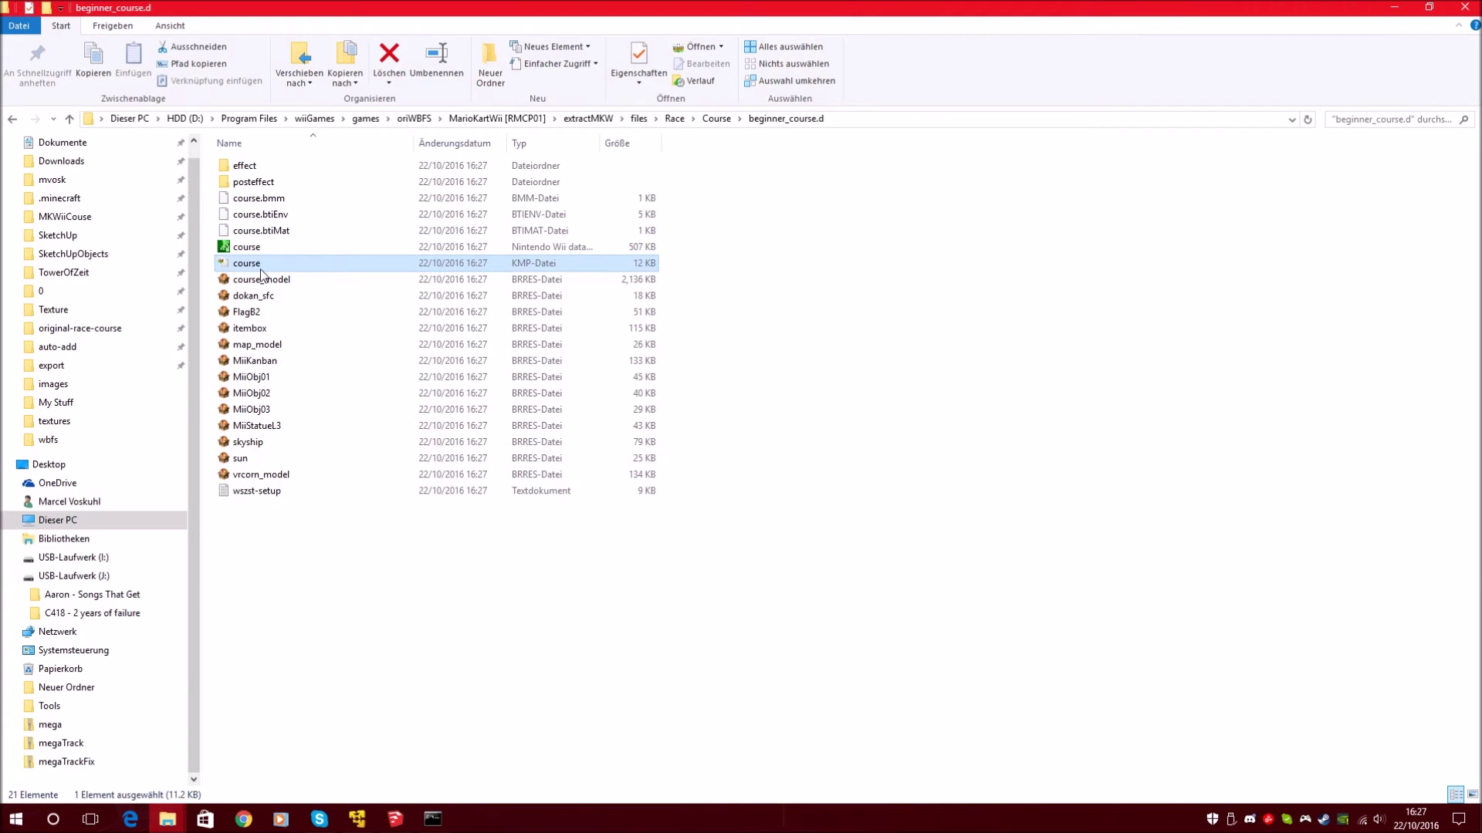
{"action": "right_click", "coordinate": [259, 264]}
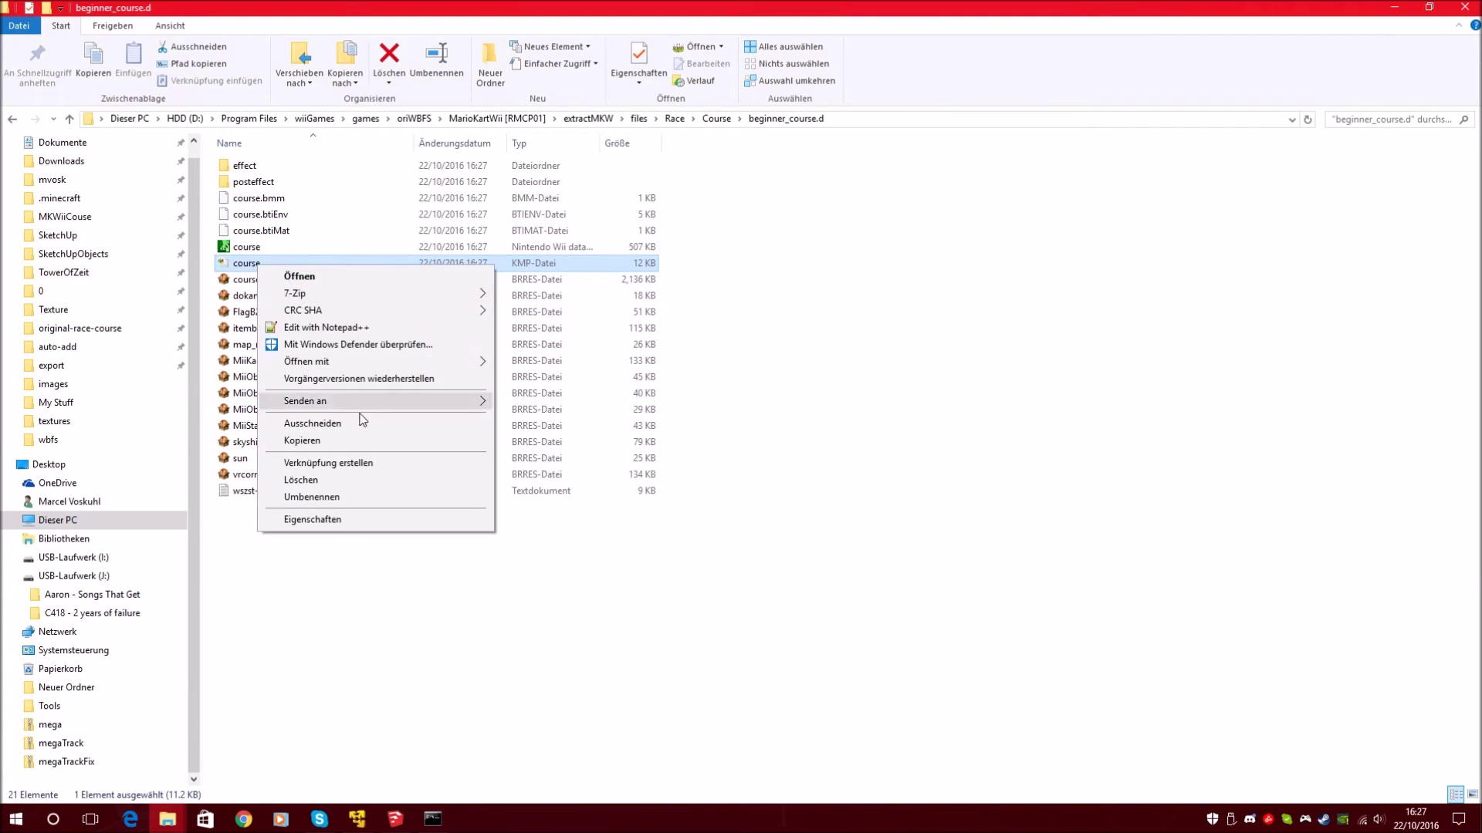
{"action": "left_click", "coordinate": [373, 520]}
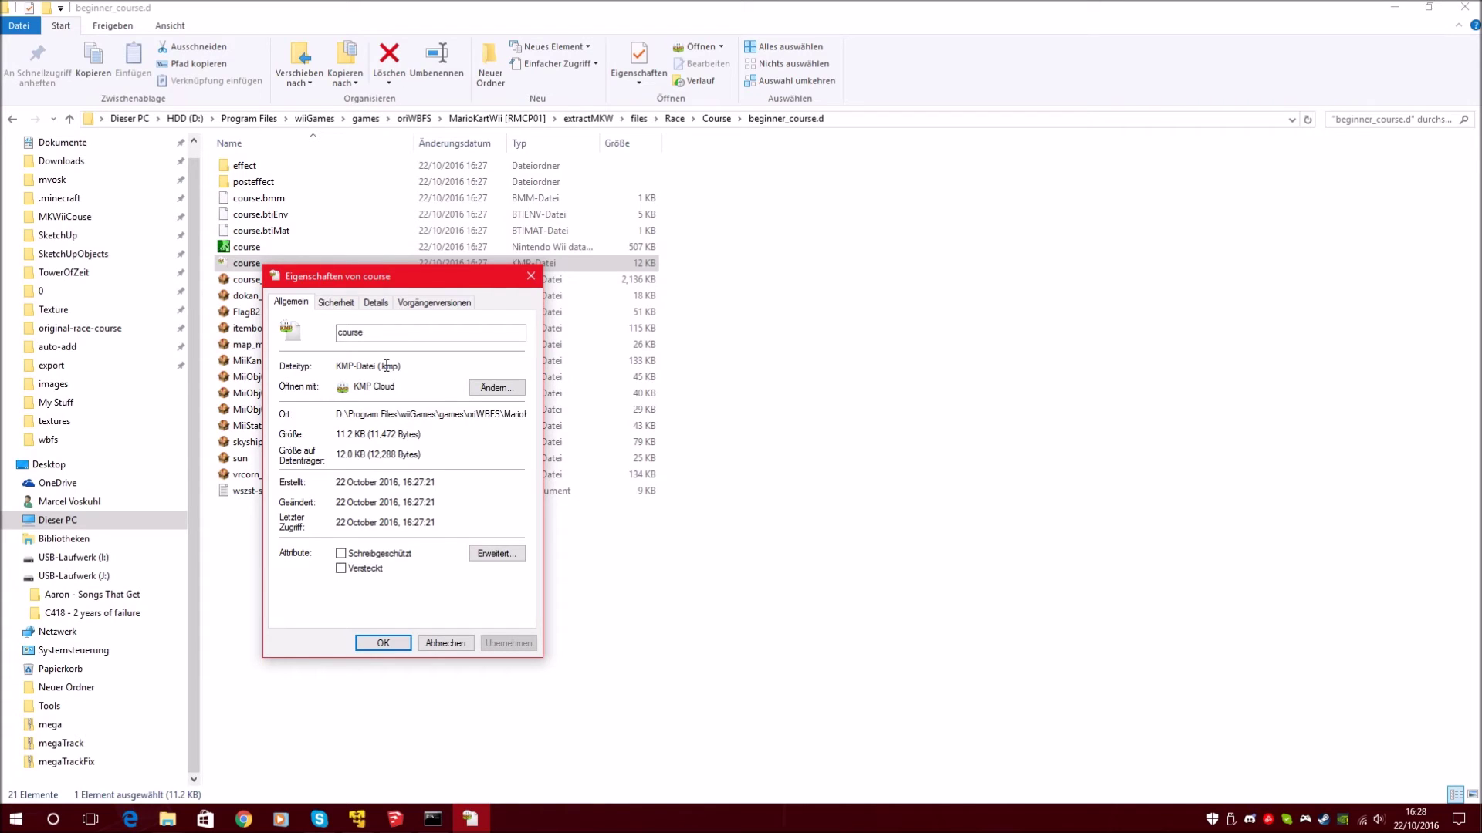
{"action": "left_click", "coordinate": [426, 641]}
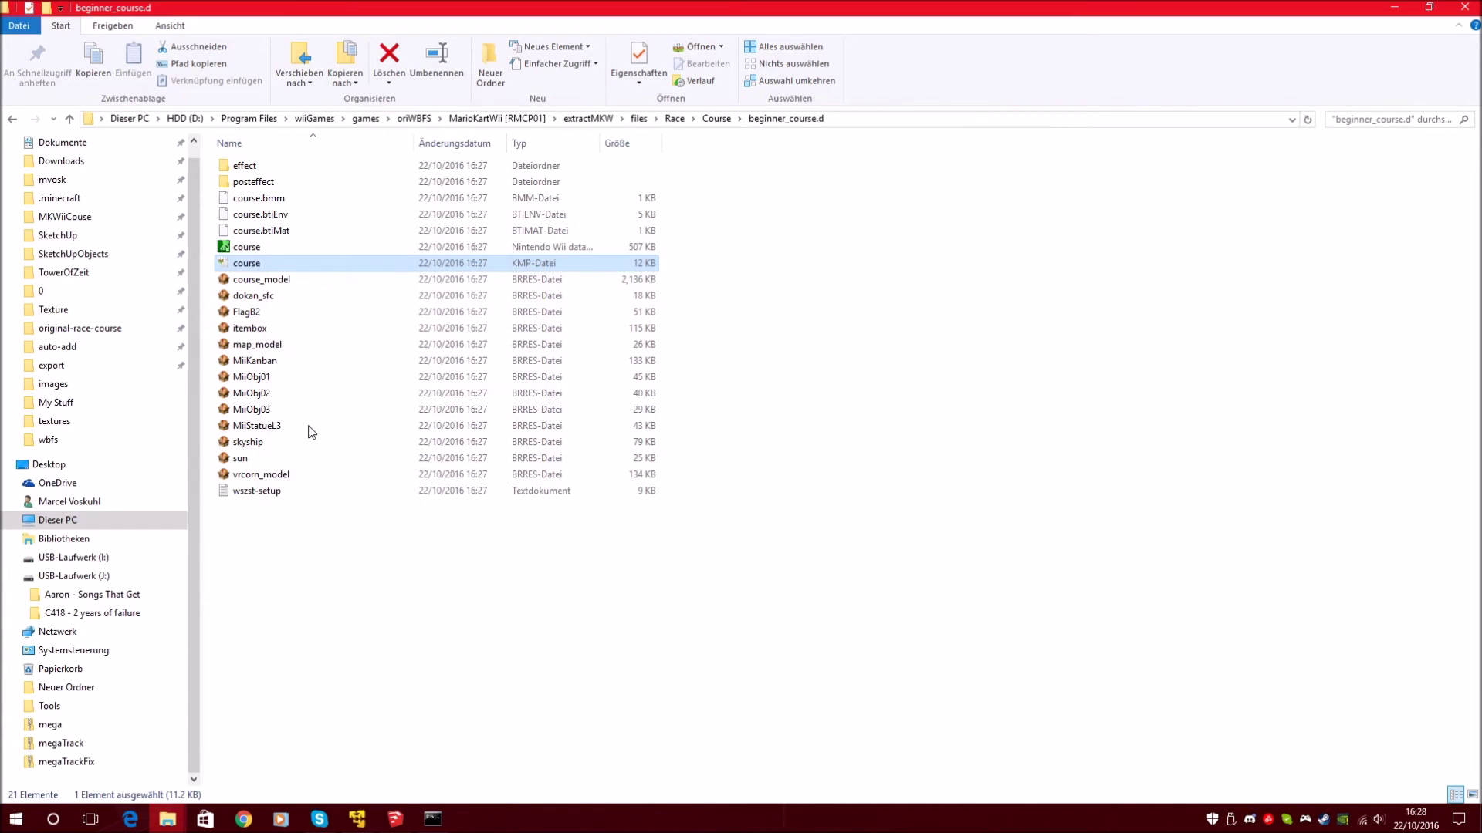
{"action": "left_click", "coordinate": [280, 284]}
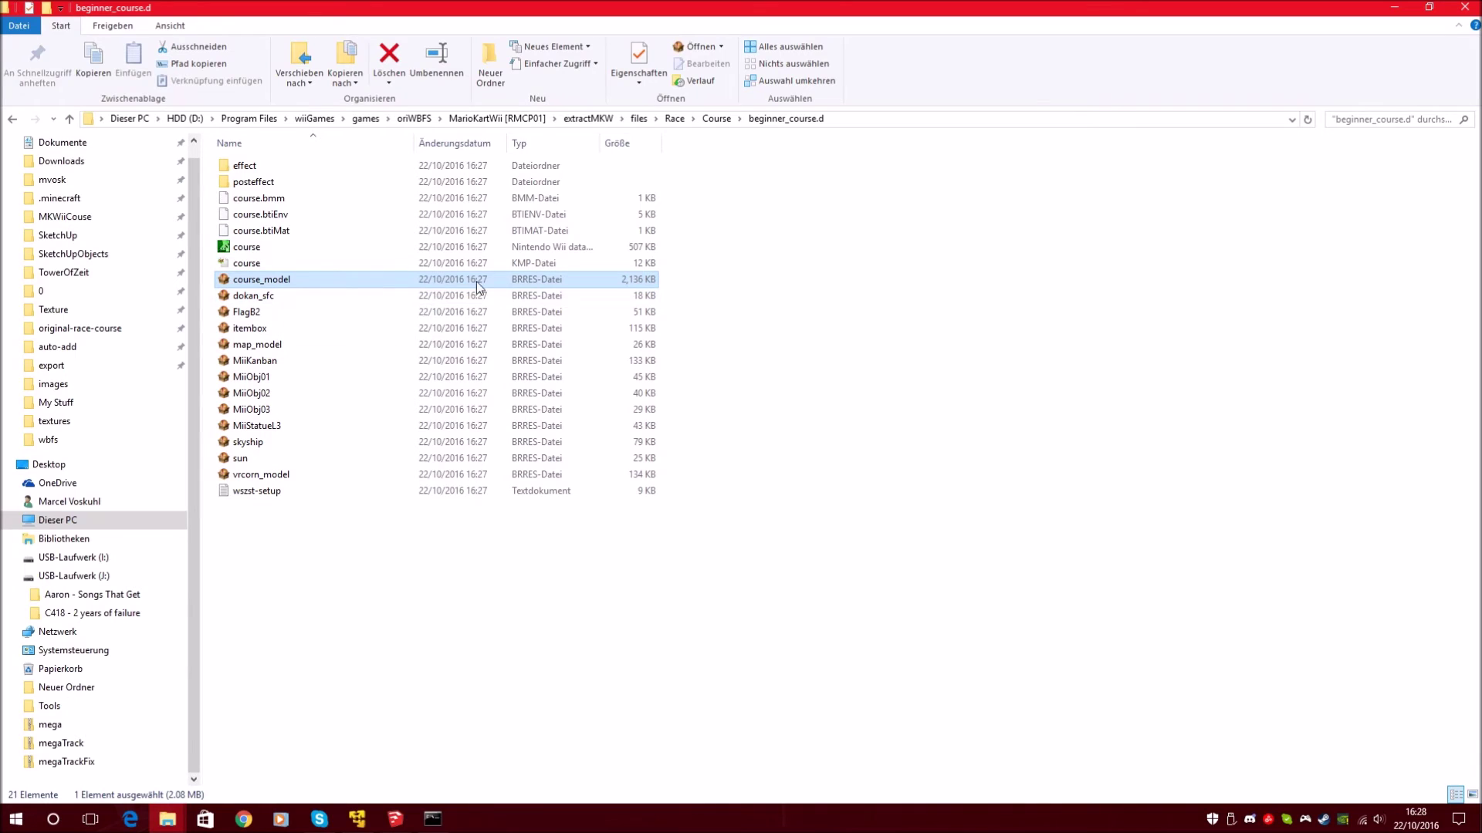
{"action": "right_click", "coordinate": [293, 281]}
{"action": "left_click", "coordinate": [385, 535]}
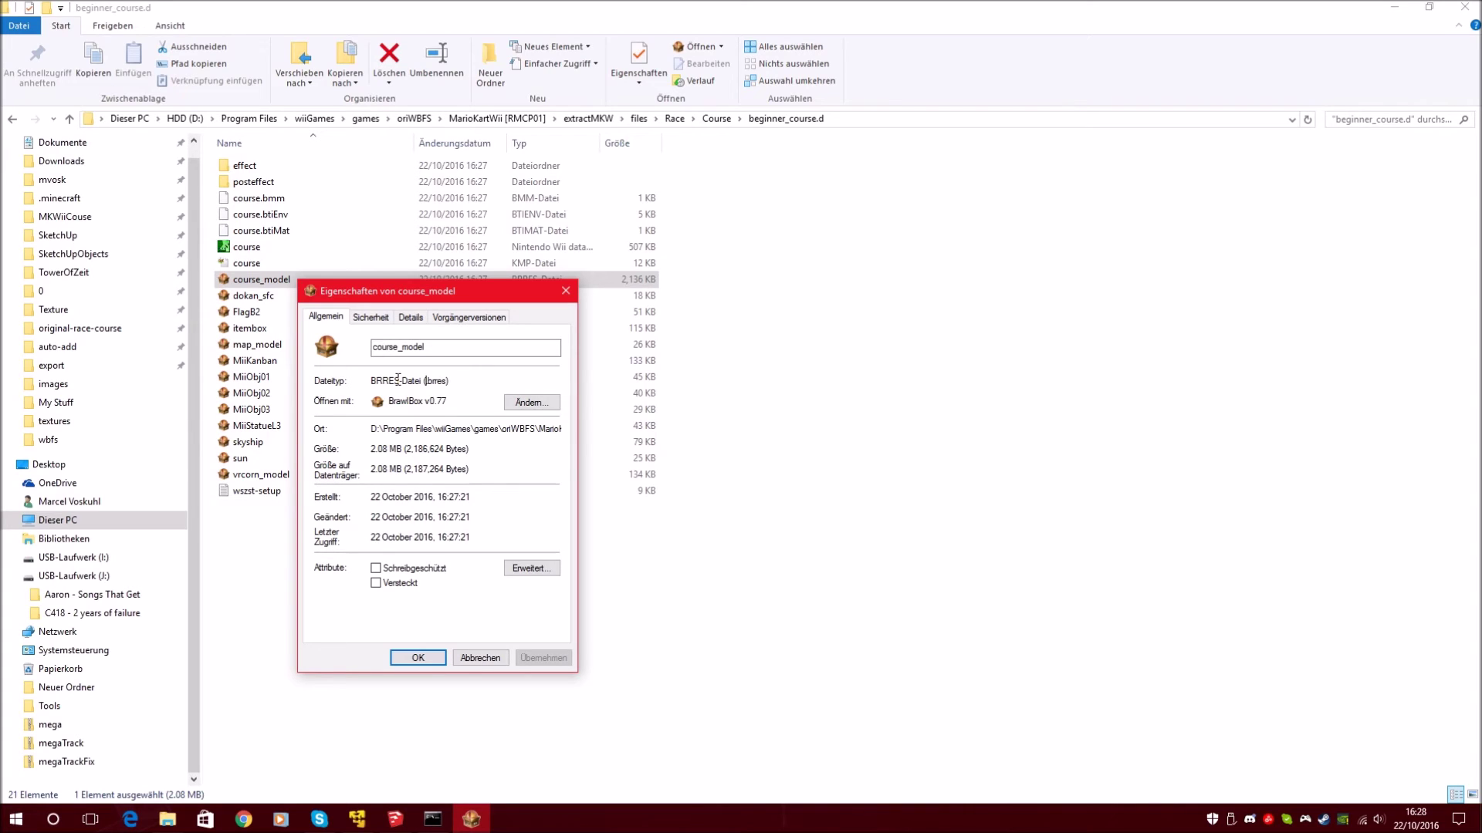
{"action": "left_click", "coordinate": [485, 659]}
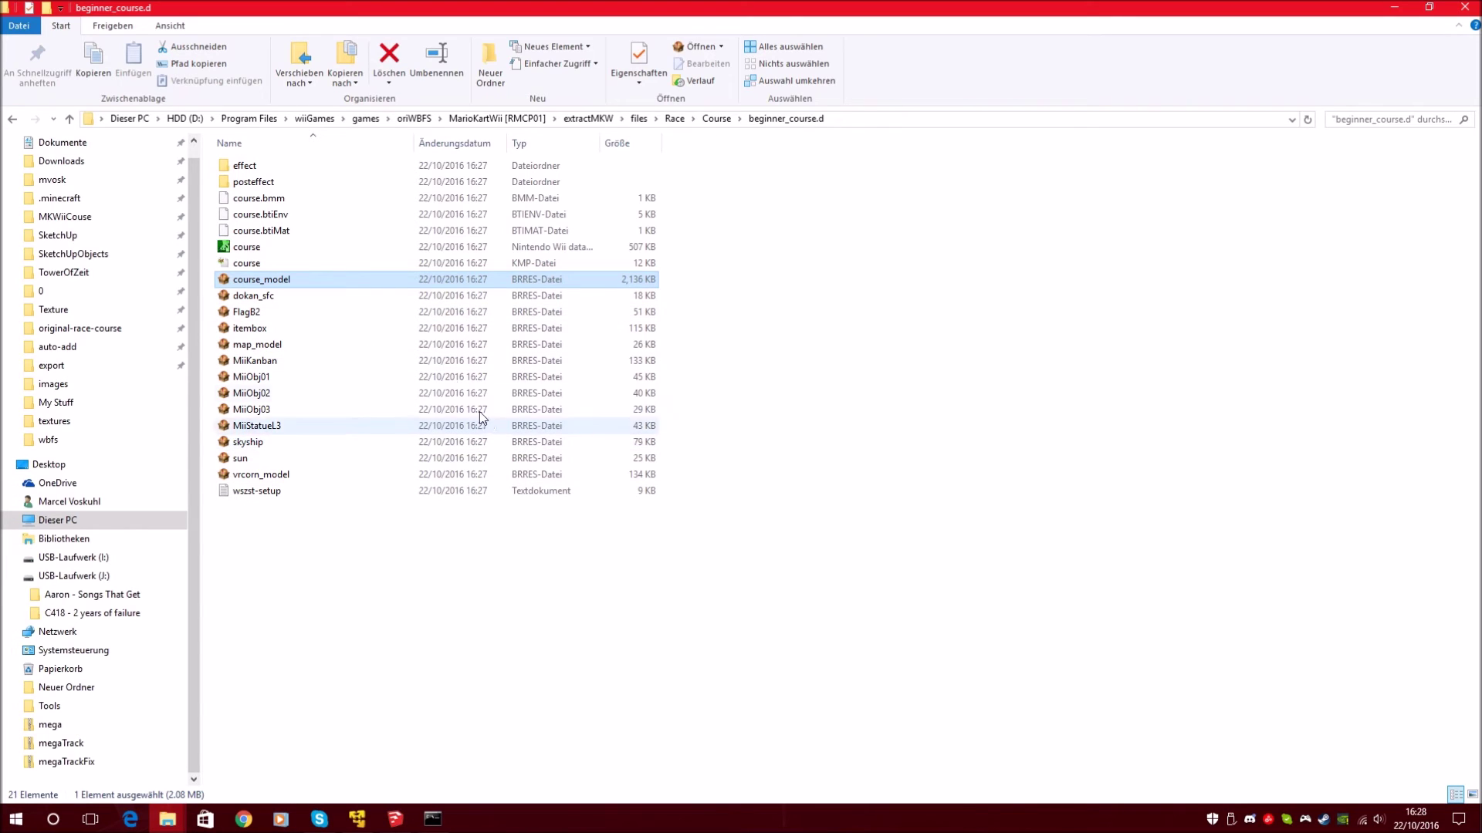
{"action": "right_click", "coordinate": [281, 281]}
{"action": "left_click", "coordinate": [340, 536]}
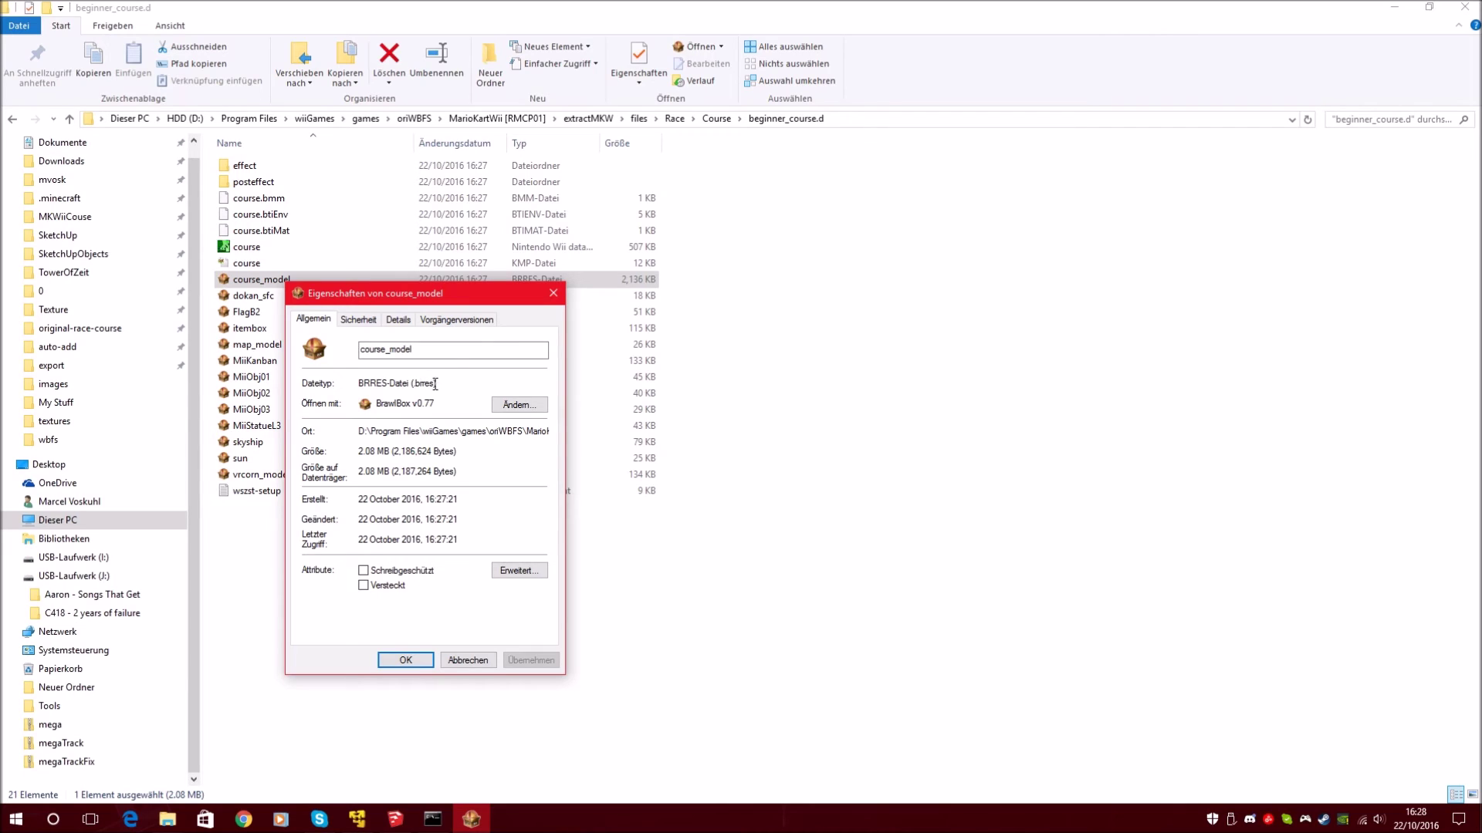
{"action": "left_click", "coordinate": [552, 294]}
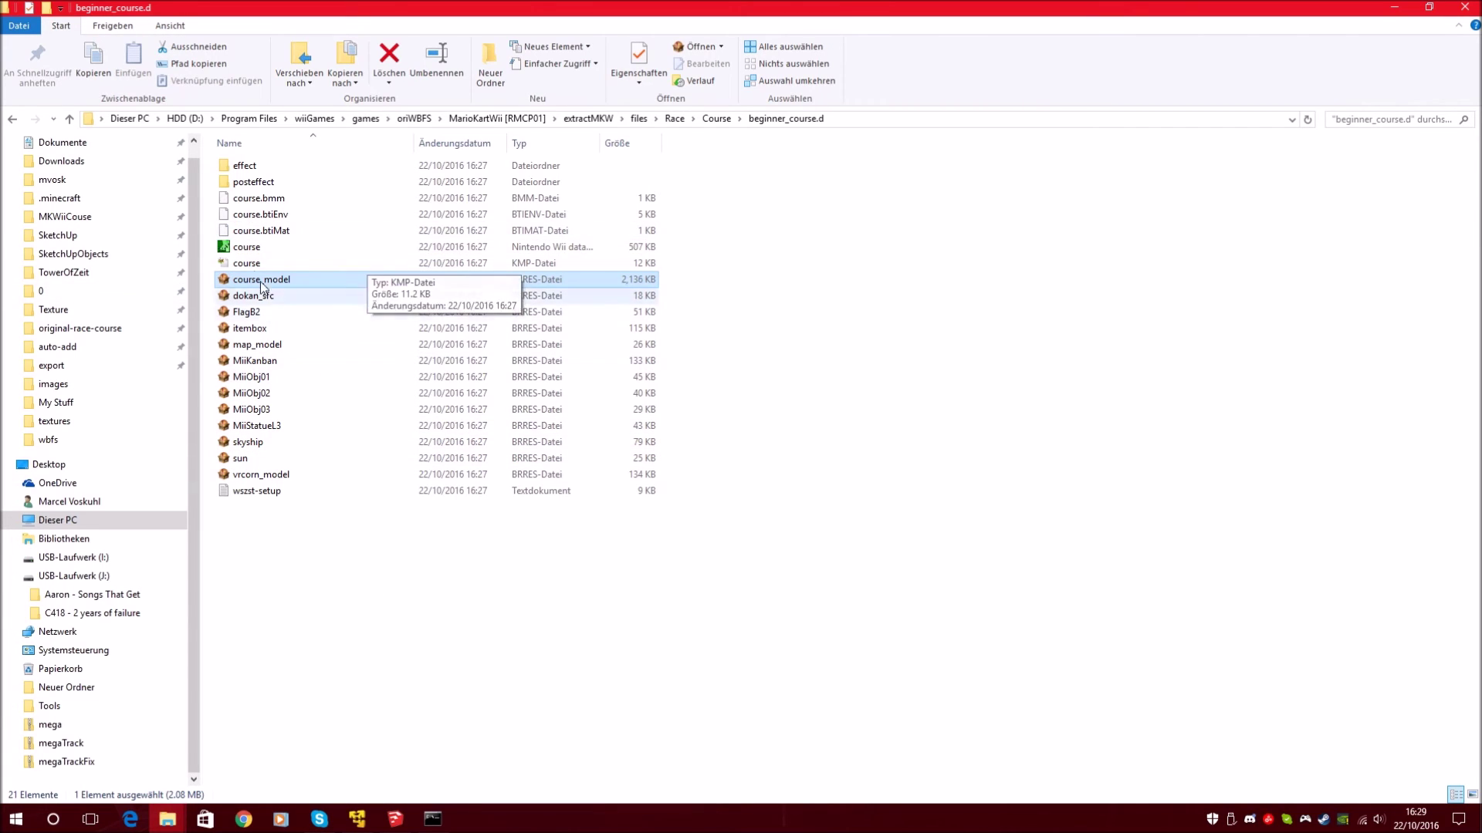
- Open course_model in BrawlBox, expand its Textures(NW4R) folder, and dock the window to the right half
{"action": "double_click", "coordinate": [284, 279]}
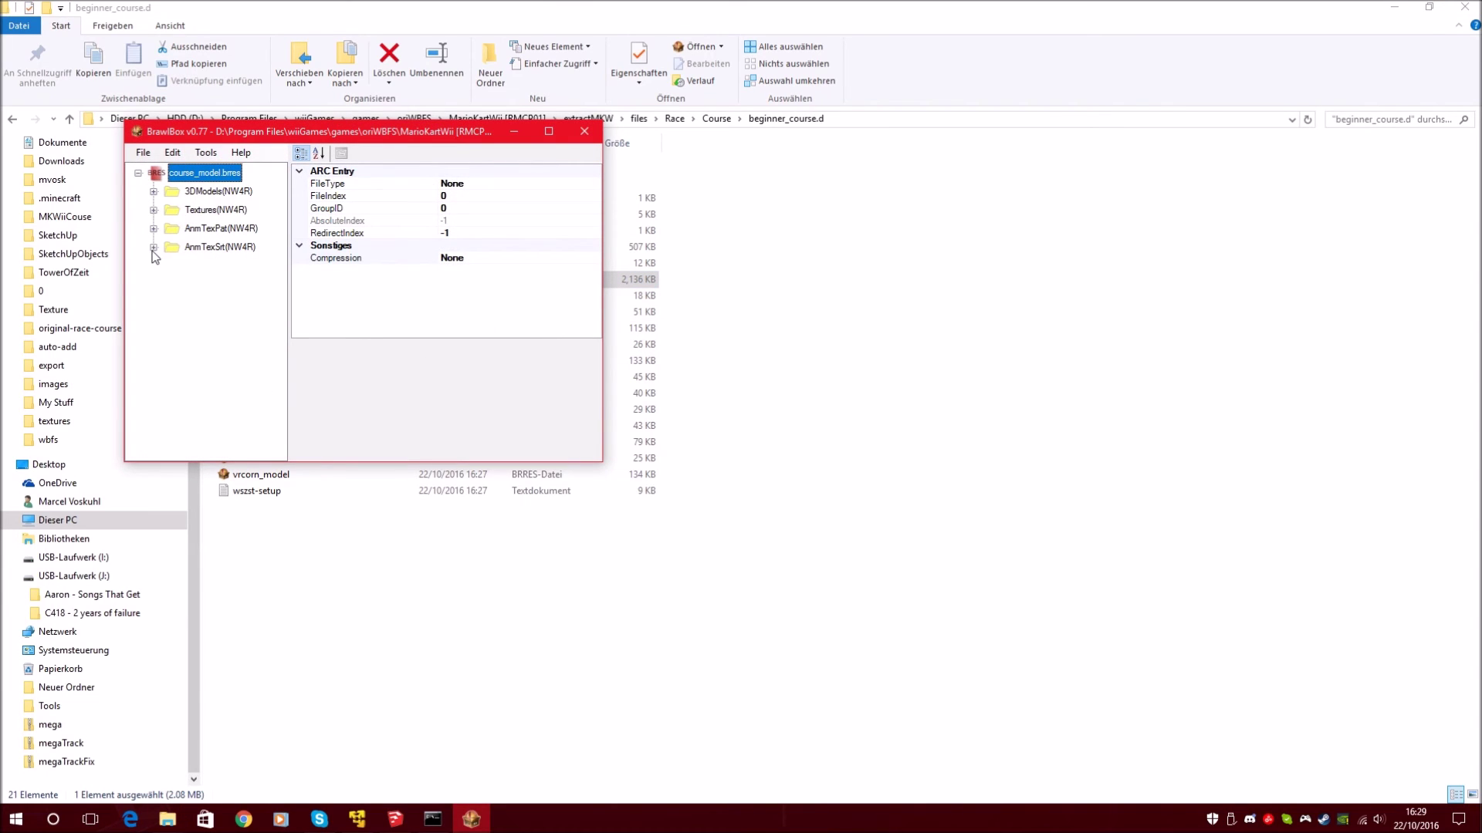
{"action": "left_click", "coordinate": [244, 210]}
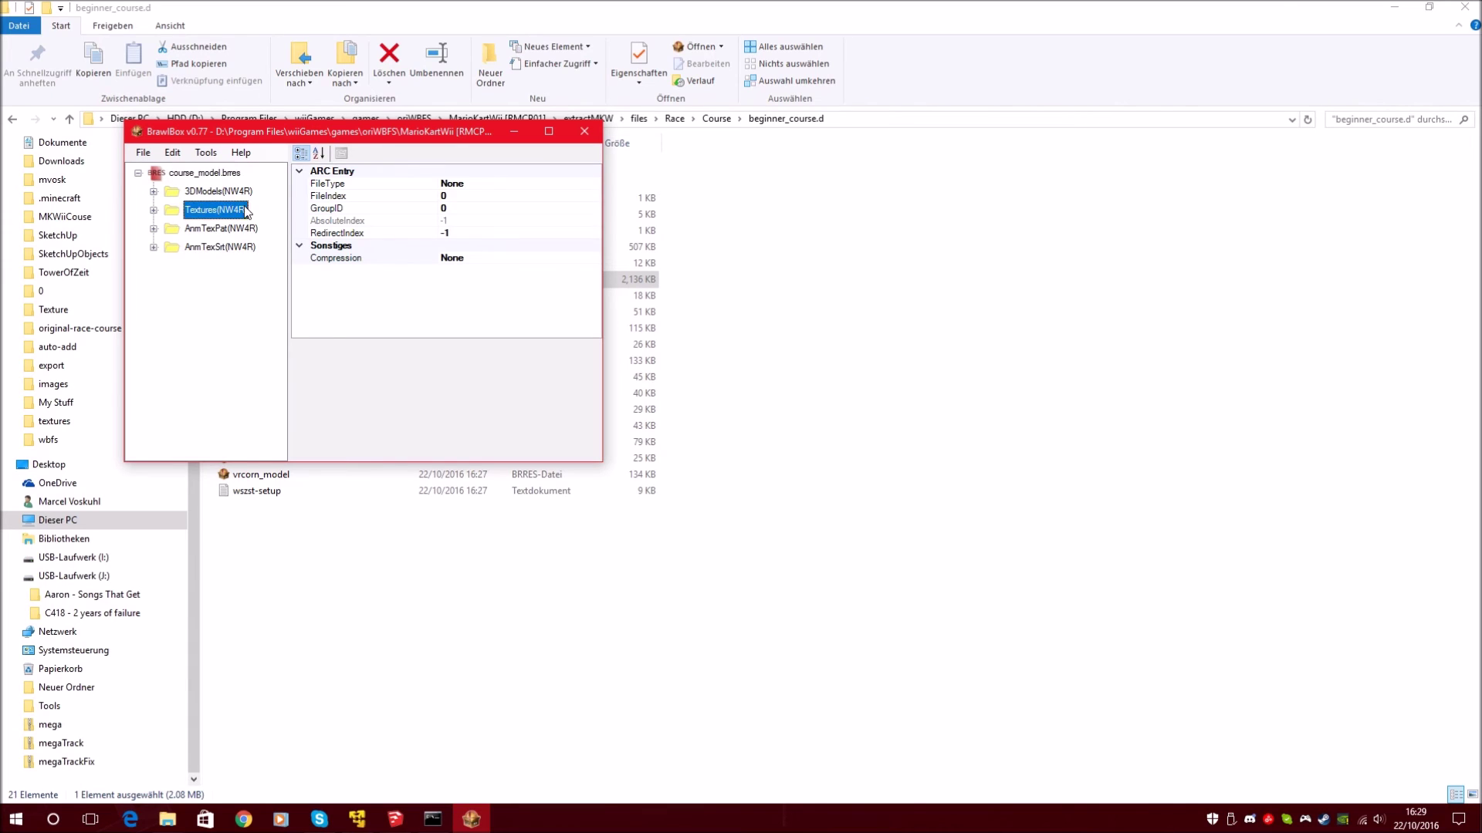
{"action": "left_click", "coordinate": [154, 210]}
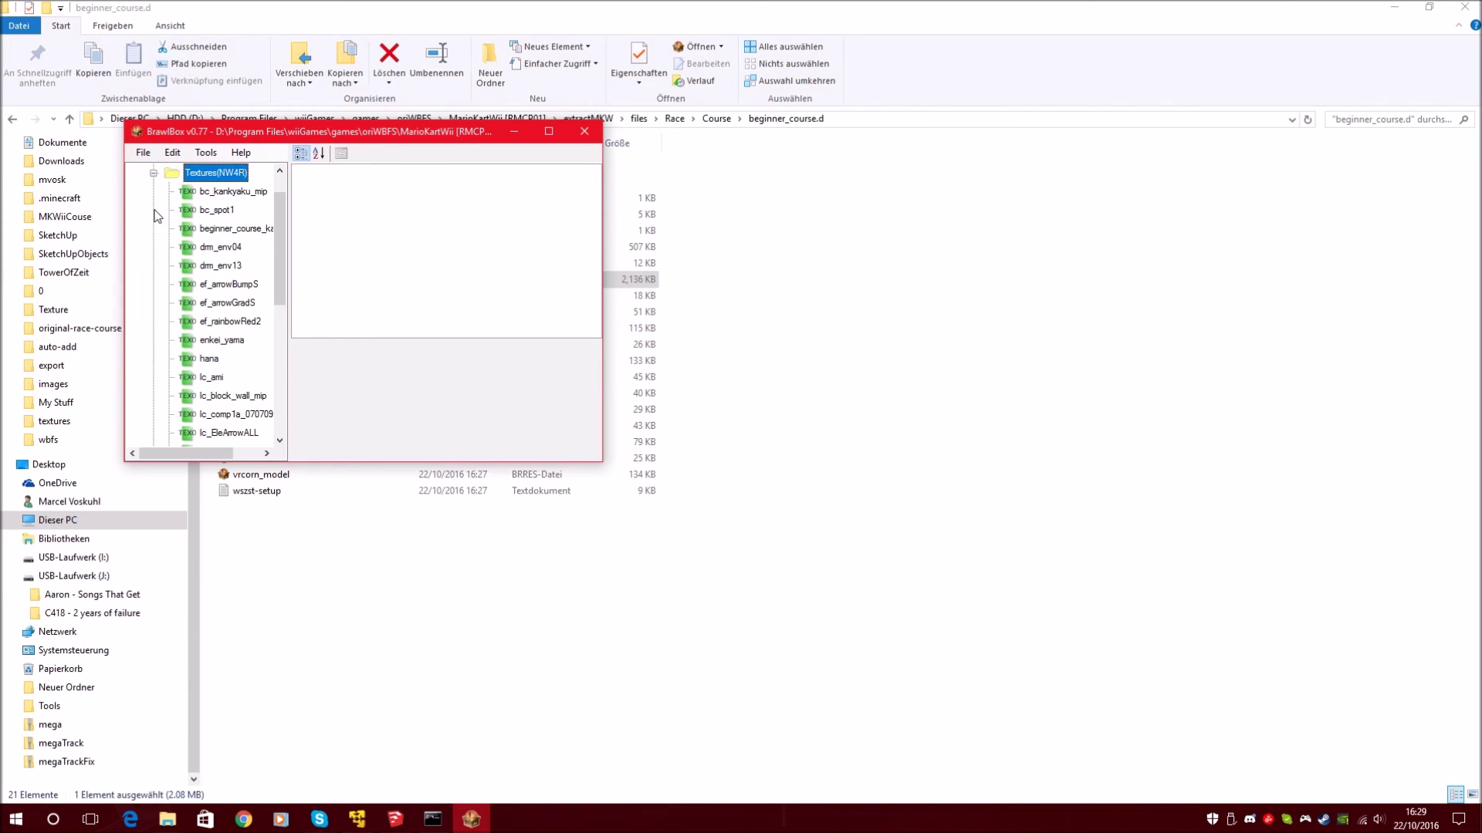
{"action": "left_click_drag", "start_coordinate": [282, 137], "coordinate": [1478, 341]}
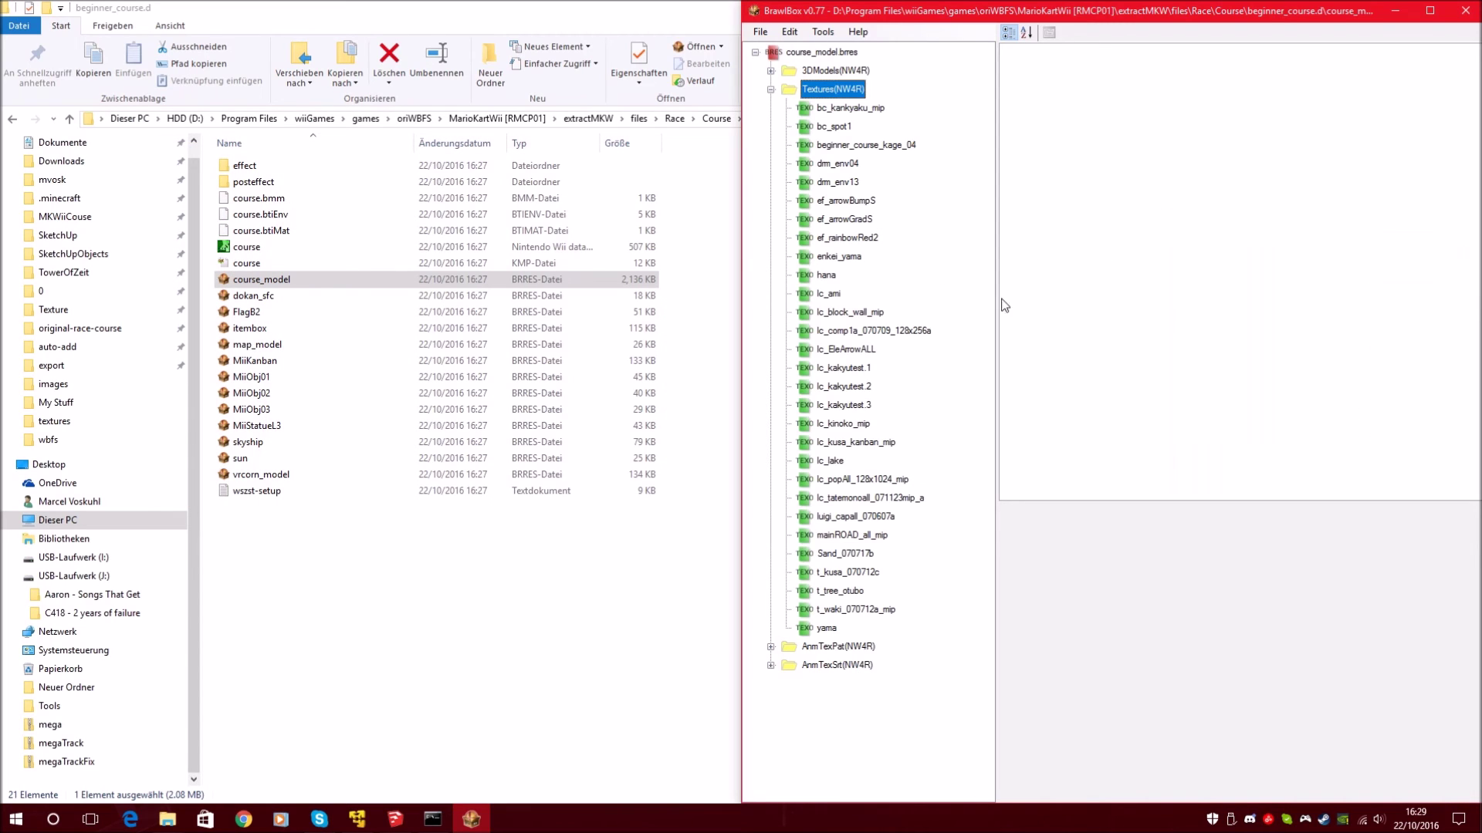
- Preview the bc_kankyaku_mip, bc_spot1 and beginner_course_kage_04 textures, expanding 3DModels(NW4R)
{"action": "left_click", "coordinate": [823, 112]}
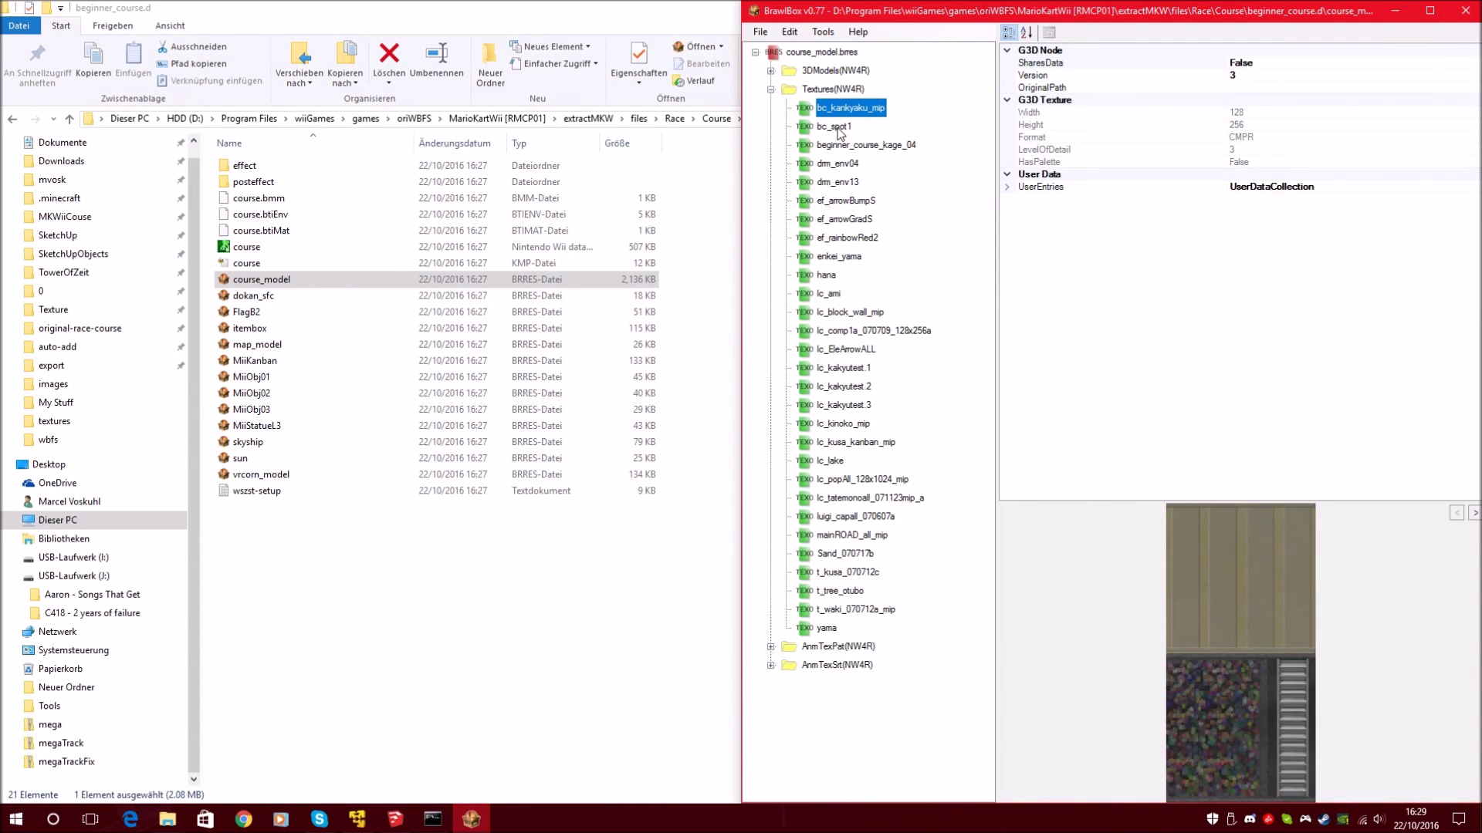
{"action": "left_click", "coordinate": [838, 128]}
{"action": "left_click", "coordinate": [770, 71]}
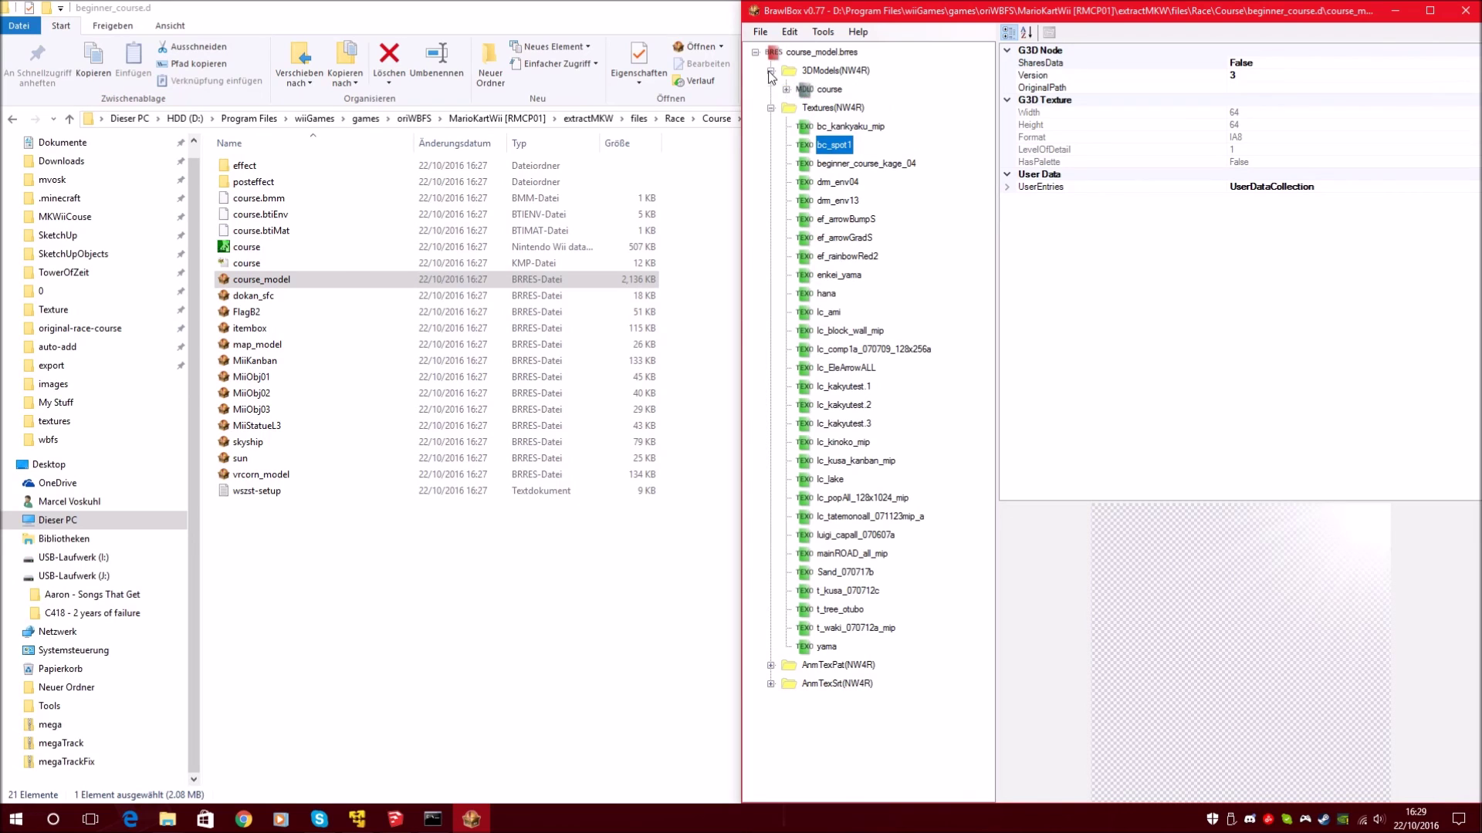
{"action": "left_click", "coordinate": [846, 164]}
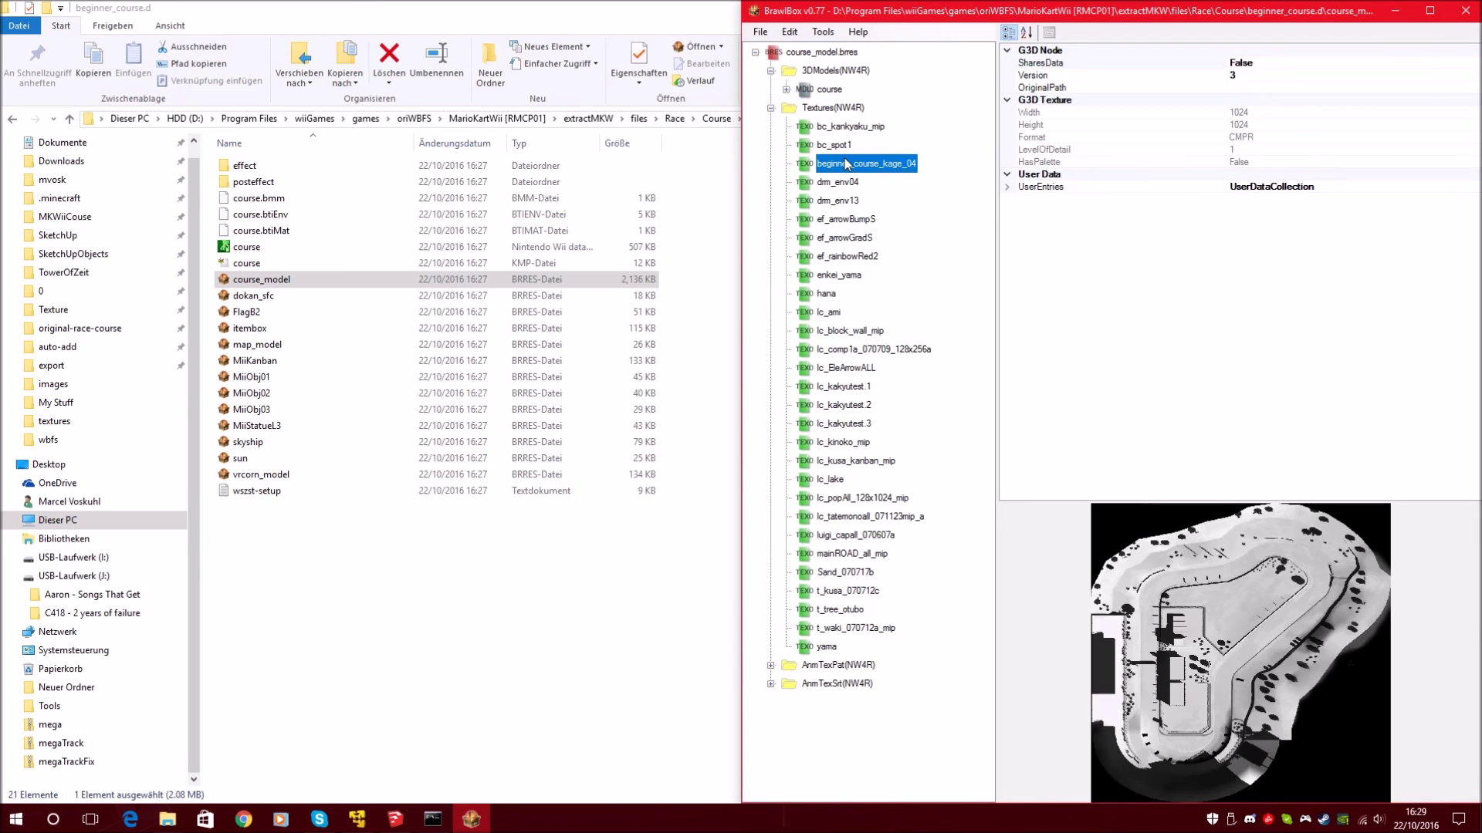
- Step through ef_arrowGradS, lc_lake, Sand_070717b, t_tree_otubo and yama texture previews
{"action": "key", "text": "Down"}
{"action": "key", "text": "Down"}
{"action": "key", "text": "Down"}
{"action": "key", "text": "Down"}
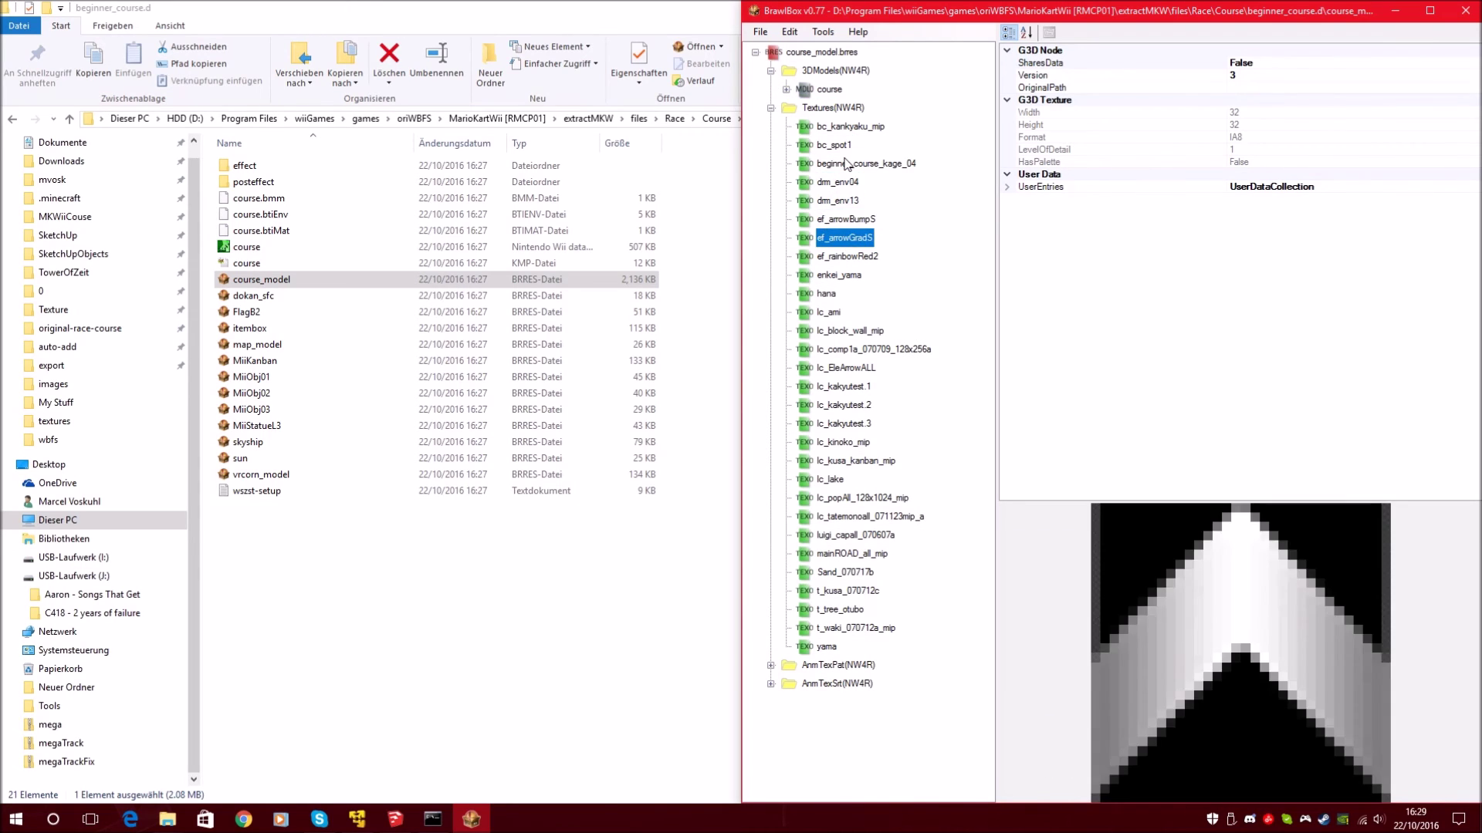
{"action": "key", "text": "Down"}
{"action": "key", "text": "Down"}
{"action": "key", "text": "Down"}
{"action": "key", "text": "Down"}
{"action": "key", "text": "Down"}
{"action": "key", "text": "Down"}
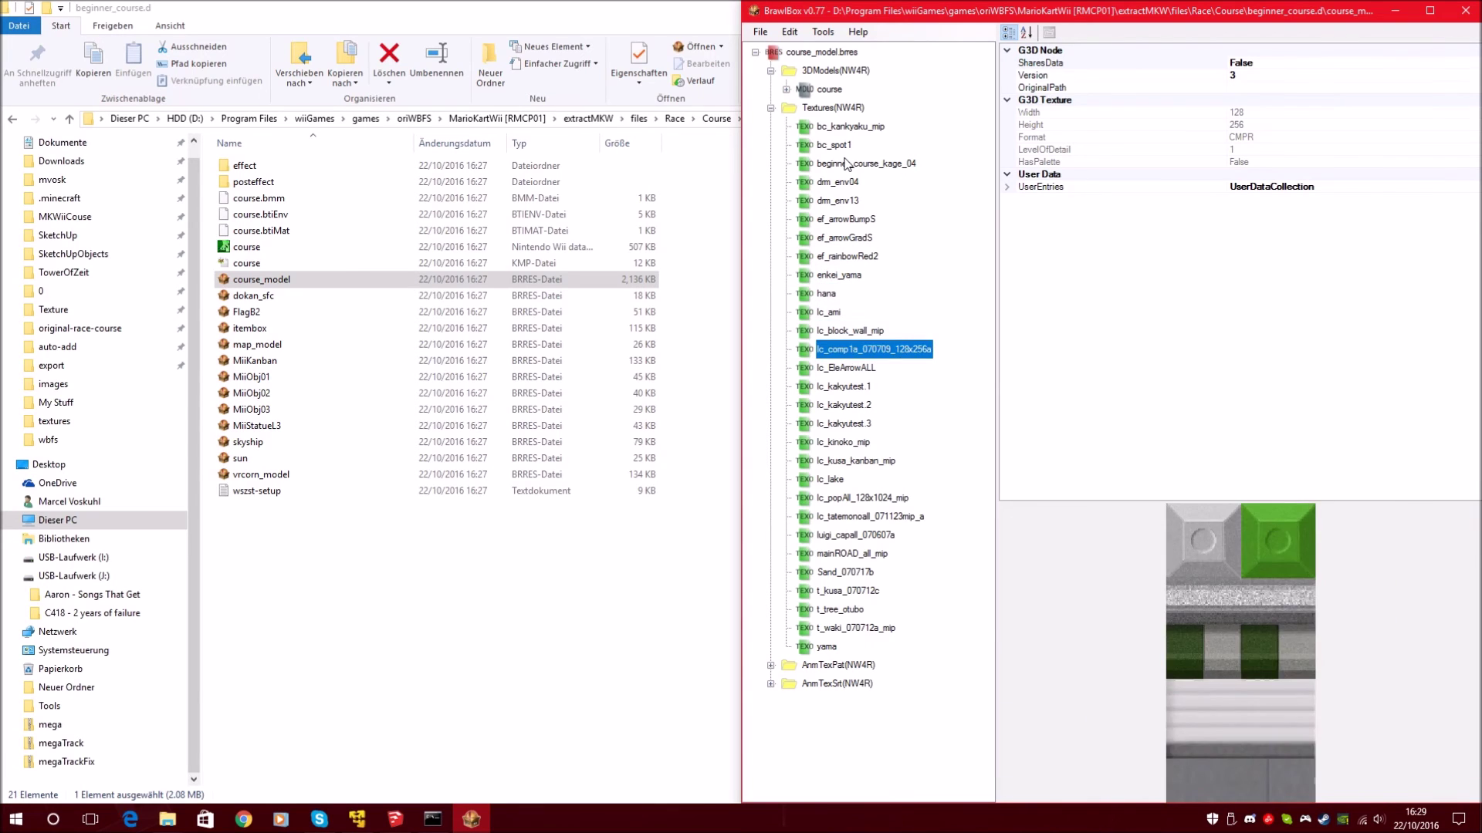
{"action": "key", "text": "Down"}
{"action": "key", "text": "Down"}
{"action": "key", "text": "Down"}
{"action": "key", "text": "Down"}
{"action": "key", "text": "Down"}
{"action": "key", "text": "Down"}
{"action": "key", "text": "Down"}
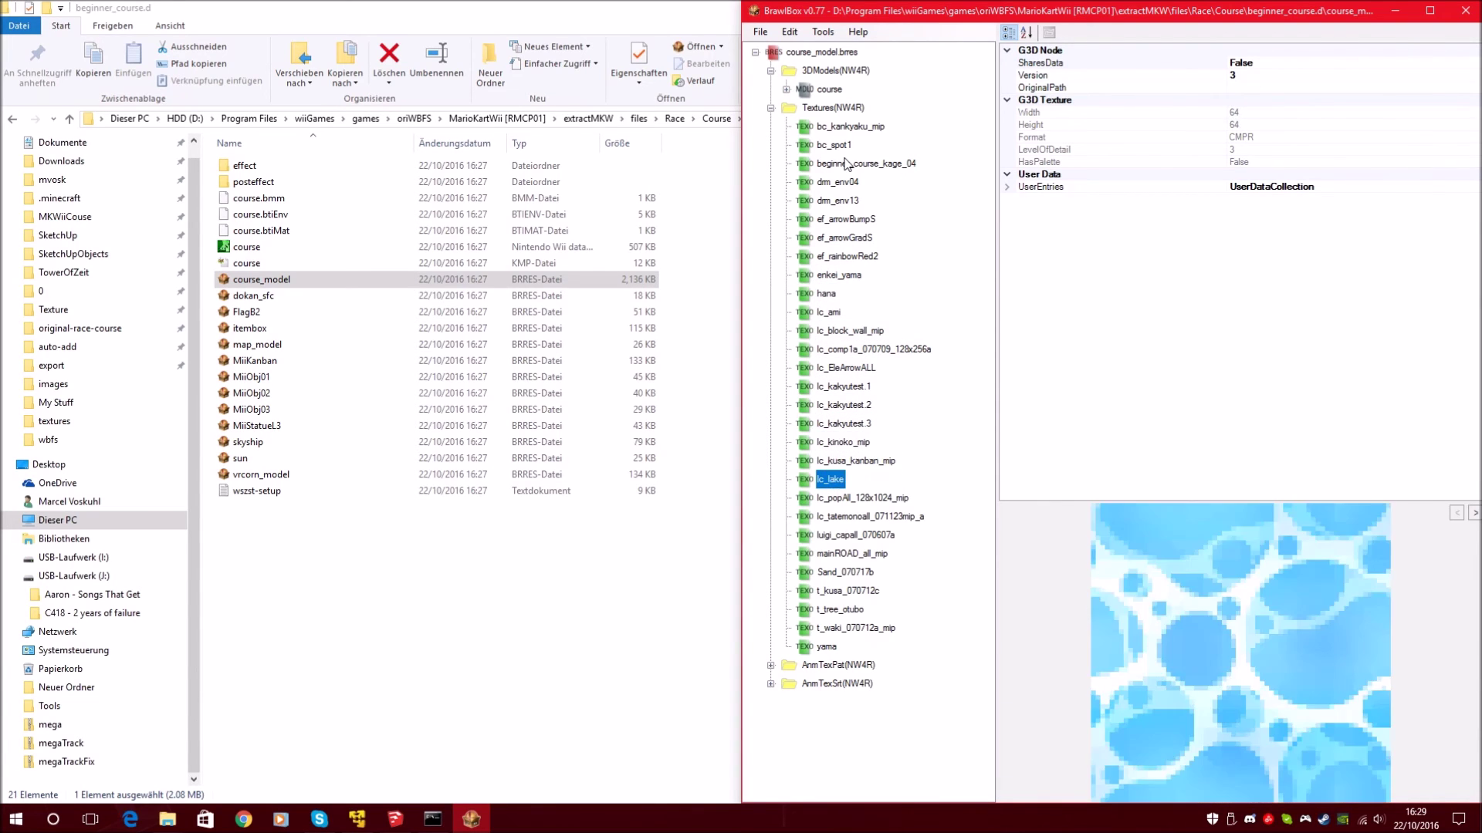
{"action": "key", "text": "Down"}
{"action": "key", "text": "Down"}
{"action": "key", "text": "Down"}
{"action": "key", "text": "Down"}
{"action": "key", "text": "Down"}
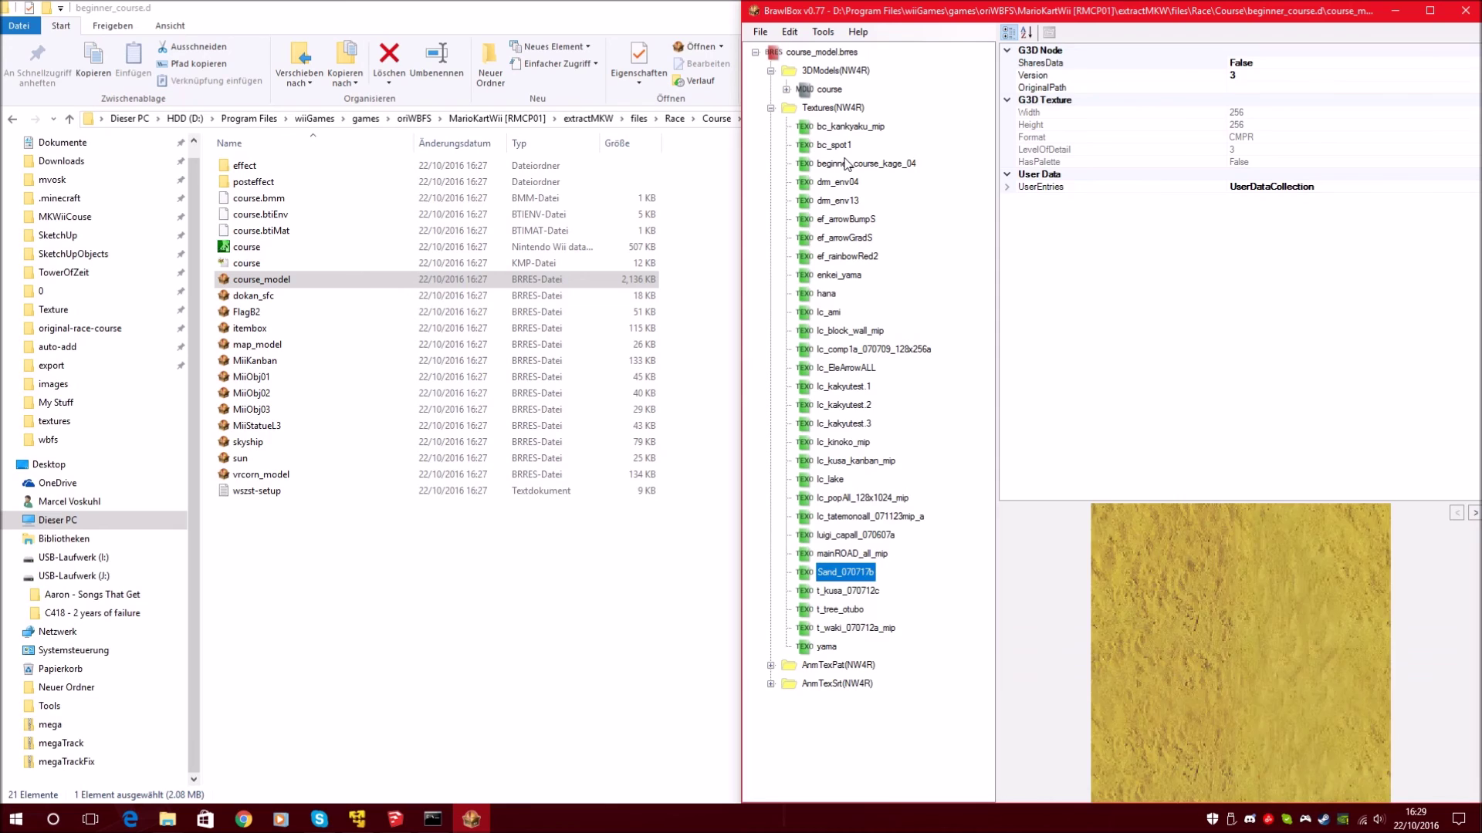
{"action": "key", "text": "Down"}
{"action": "key", "text": "Down"}
{"action": "key", "text": "Down"}
{"action": "key", "text": "Down"}
{"action": "key", "text": "Up"}
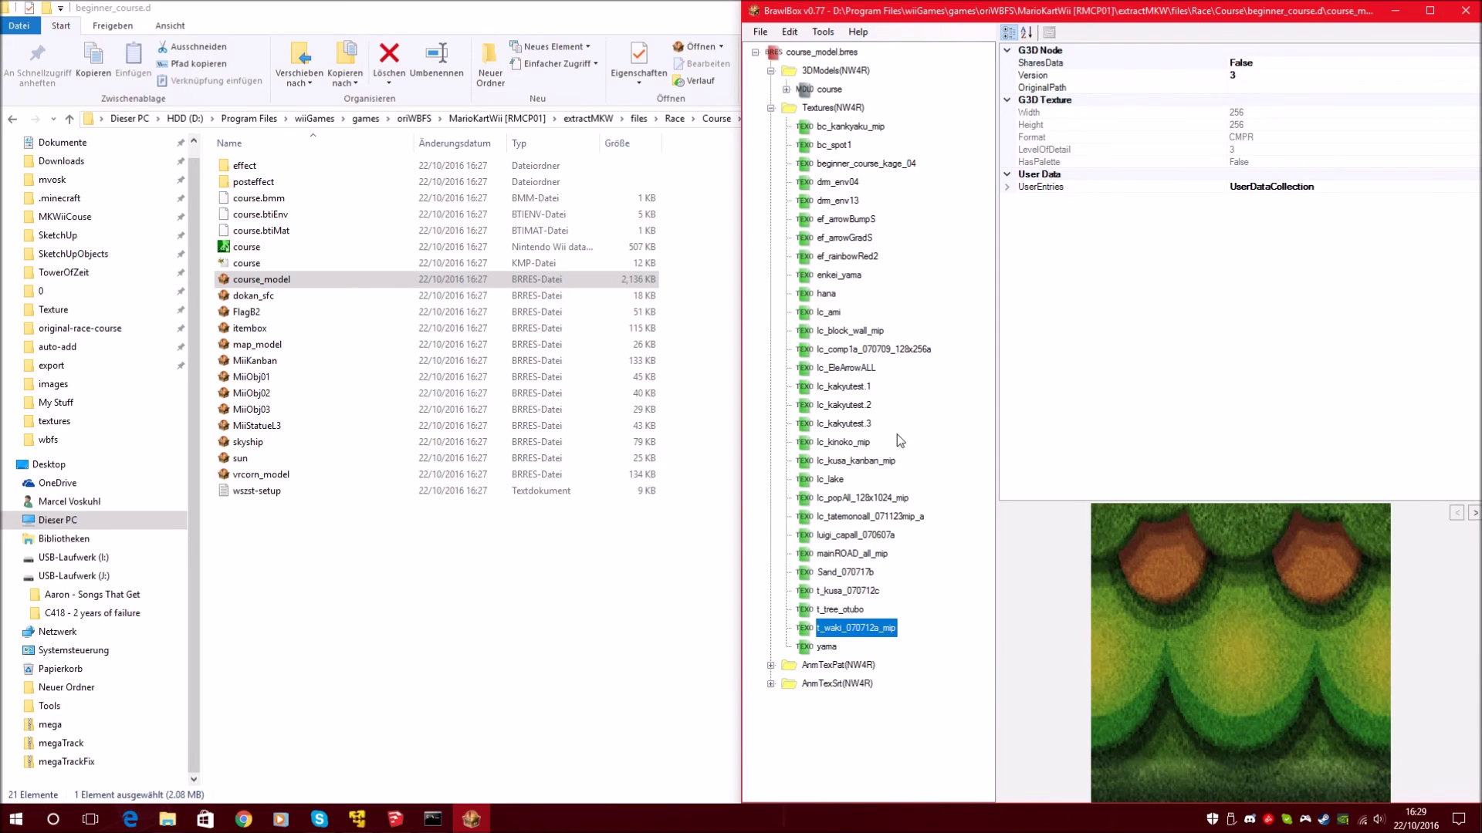
{"action": "key", "text": "Up"}
{"action": "key", "text": "Down"}
{"action": "key", "text": "Down"}
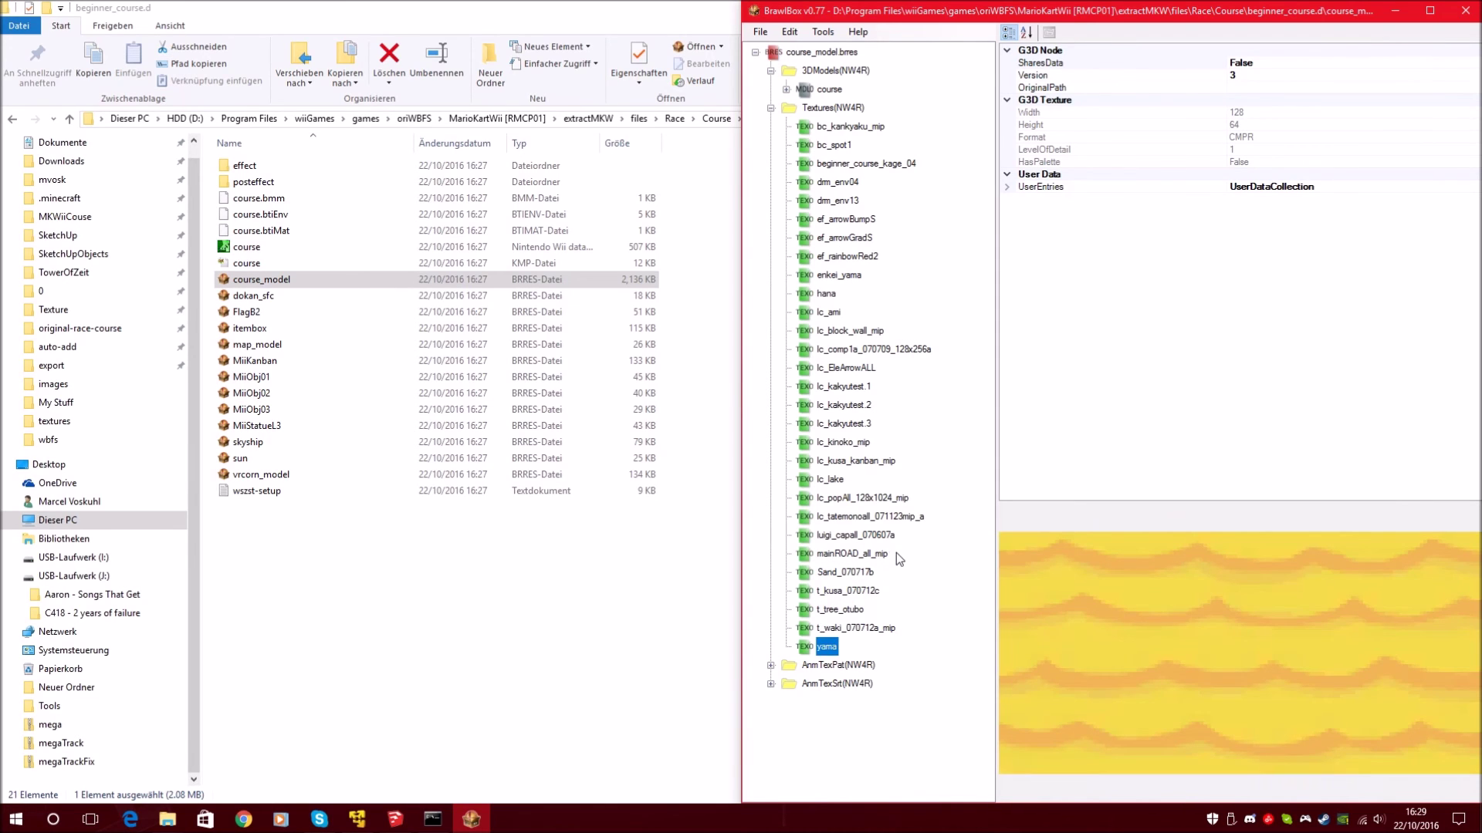
- Show the yama texture's options without exporting, then preview t_kusa_070712c and lc_lake
{"action": "right_click", "coordinate": [825, 646]}
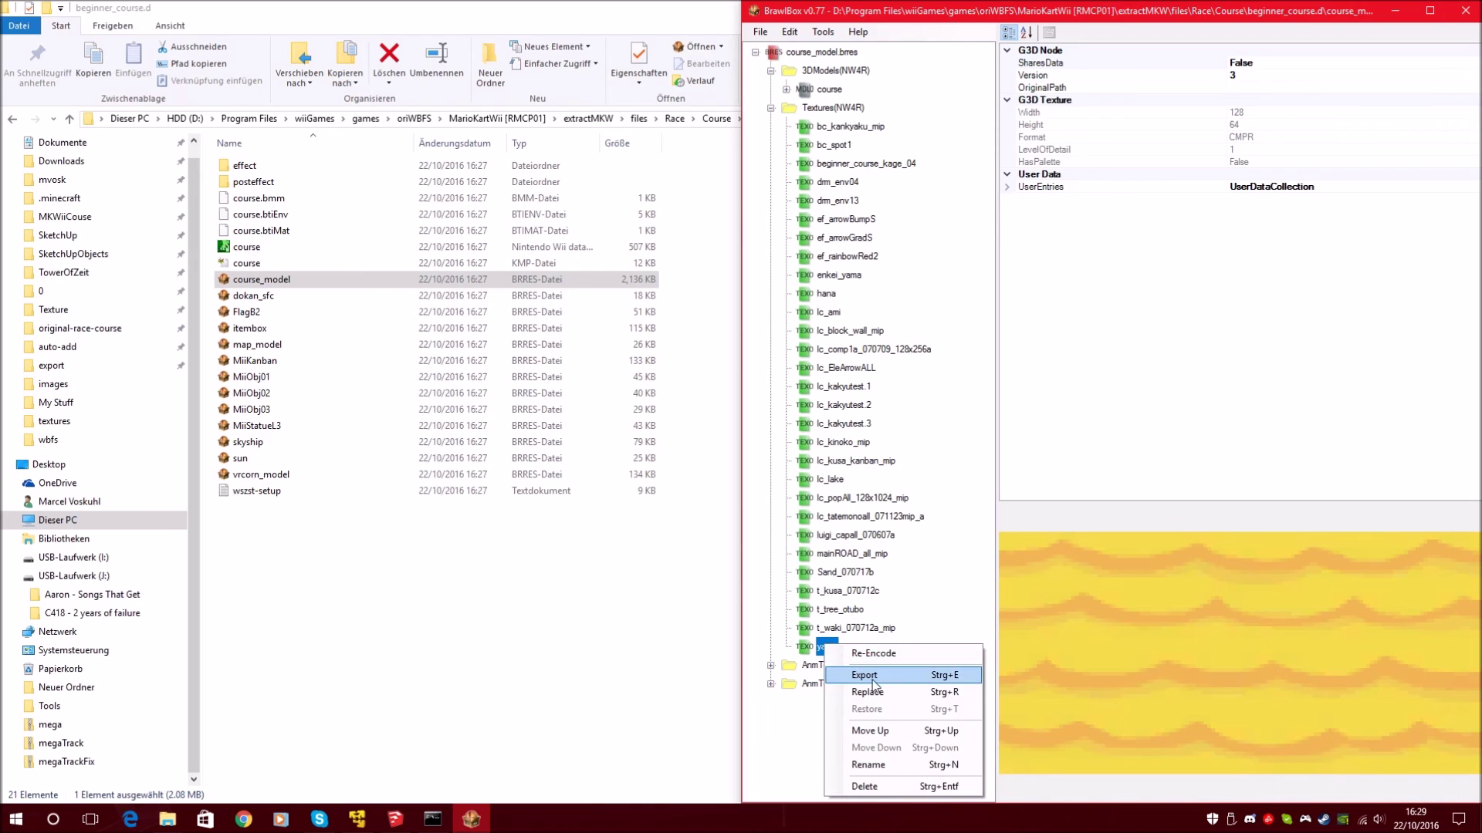
{"action": "left_click", "coordinate": [1096, 619]}
{"action": "key", "text": "Up"}
{"action": "key", "text": "Up"}
{"action": "key", "text": "Up"}
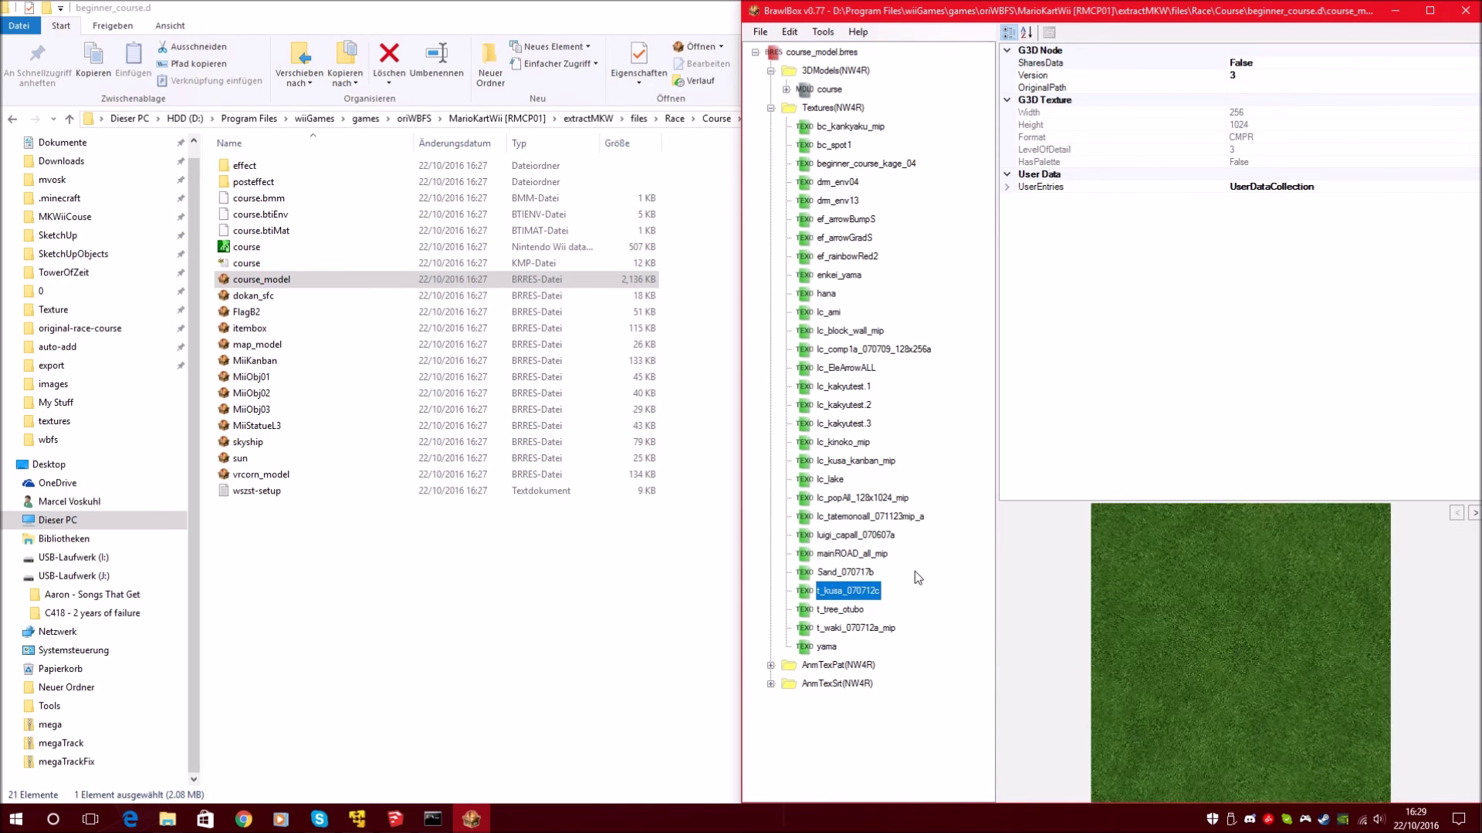
{"action": "key", "text": "Up"}
{"action": "key", "text": "Up"}
{"action": "key", "text": "Up"}
{"action": "key", "text": "Up"}
{"action": "key", "text": "Up"}
{"action": "key", "text": "Up"}
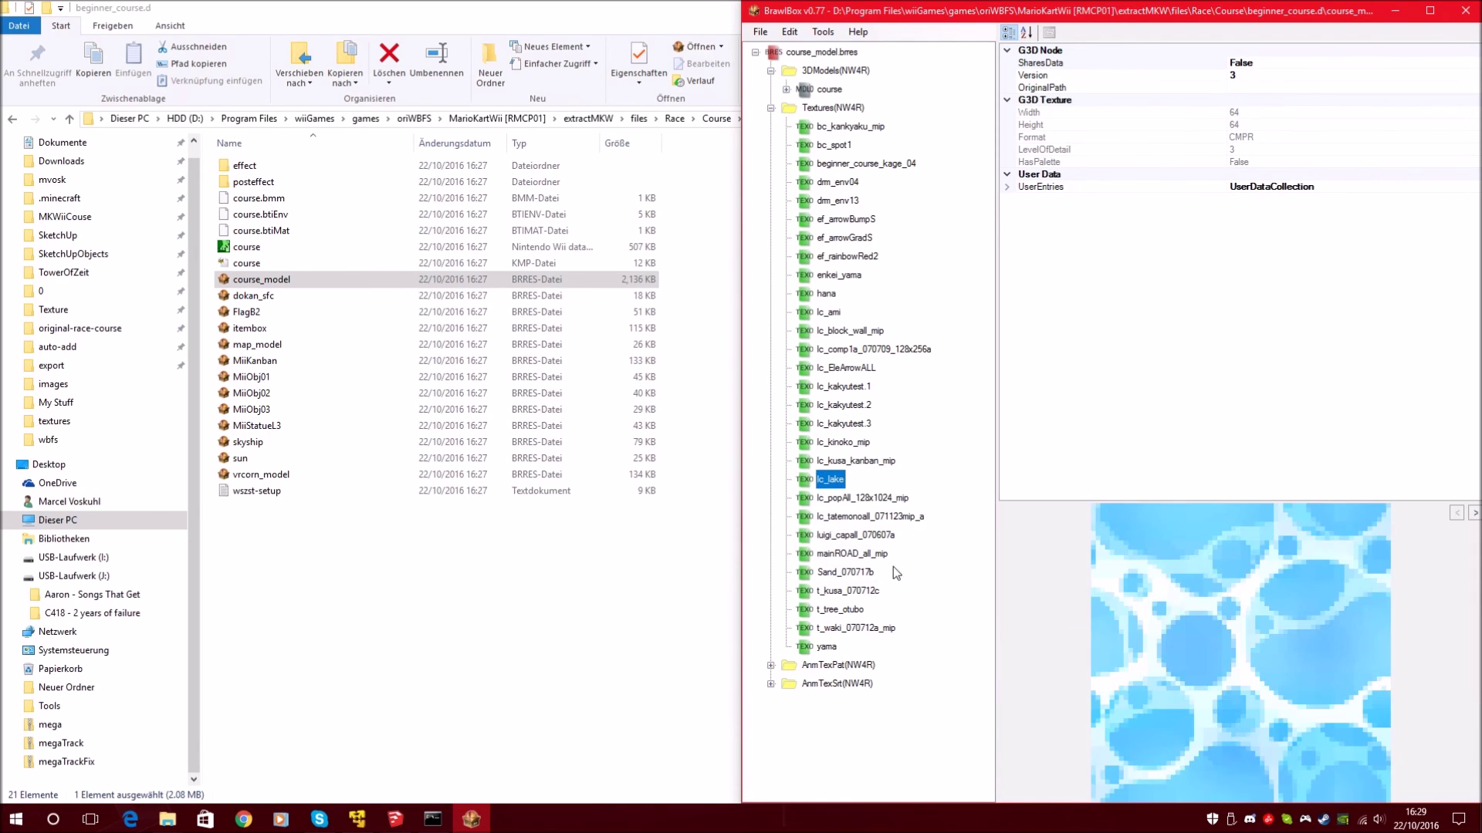
- Close BrawlBox and reopen the beginner_course.d folder from the Course folder
{"action": "left_click", "coordinate": [1469, 7]}
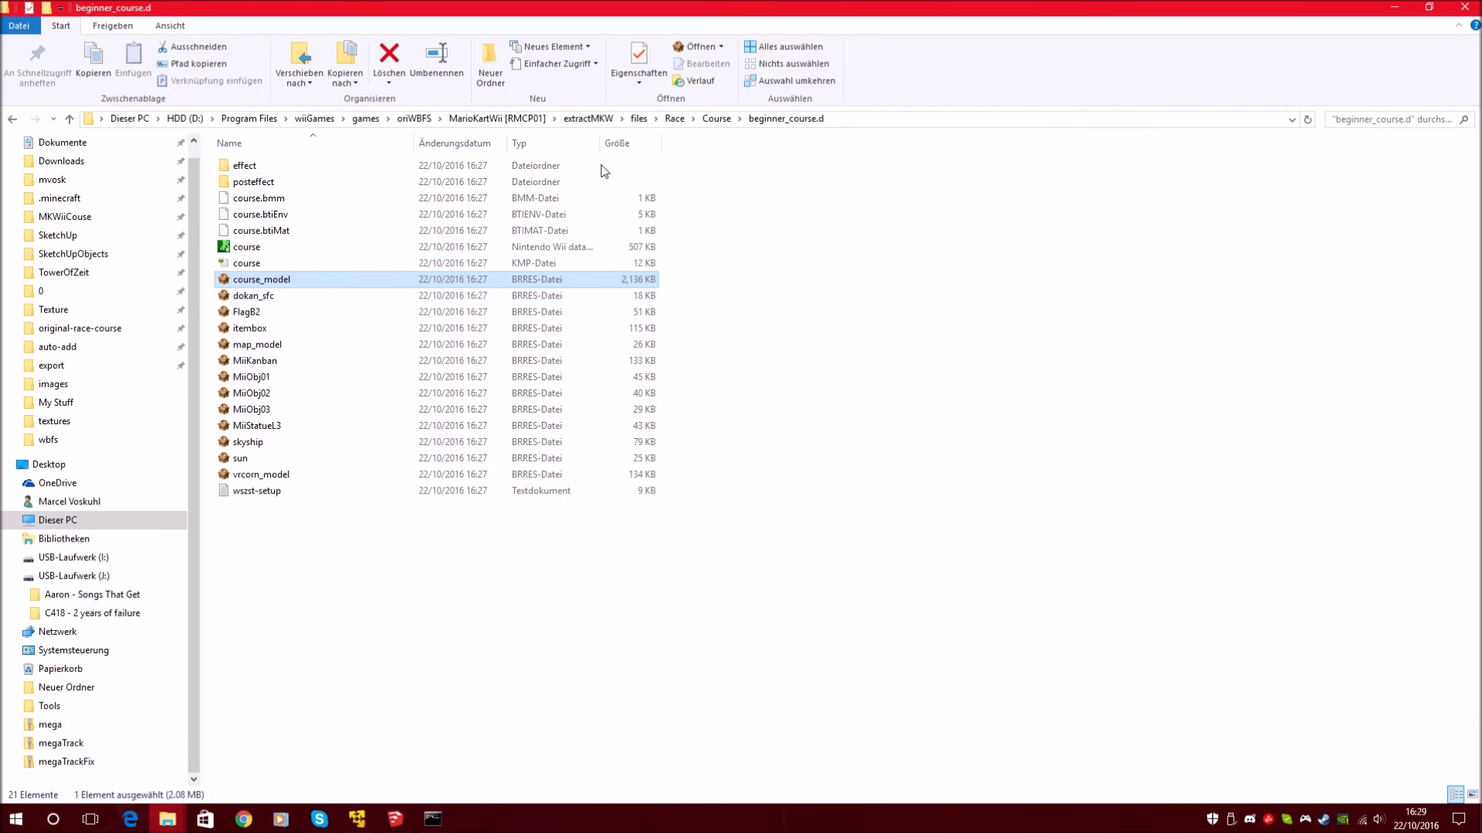
{"action": "left_click", "coordinate": [717, 118]}
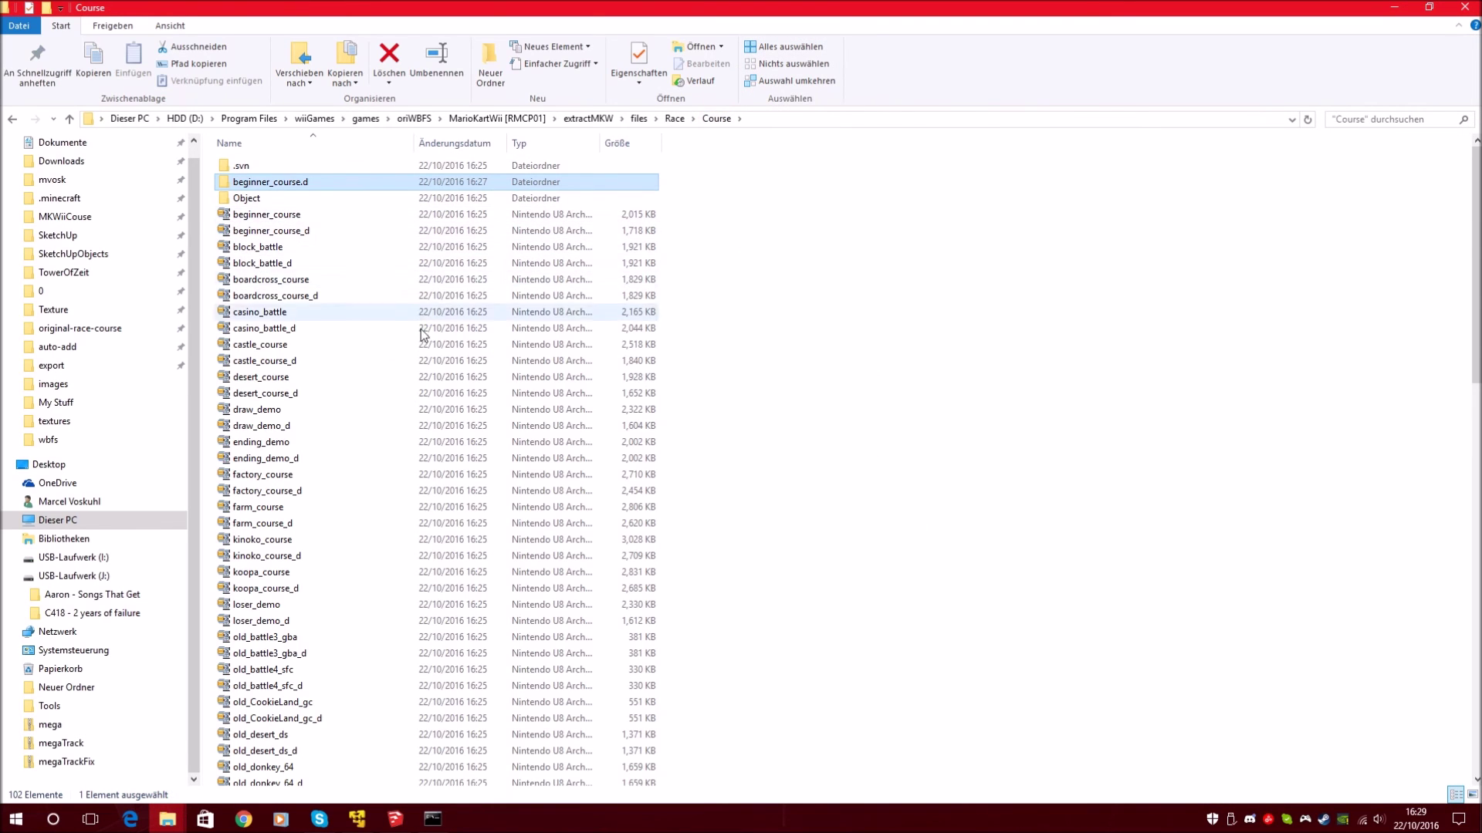
{"action": "double_click", "coordinate": [292, 185]}
- Select the course_model file in the list, closing the viewer that popped up over it
{"action": "left_click", "coordinate": [272, 278]}
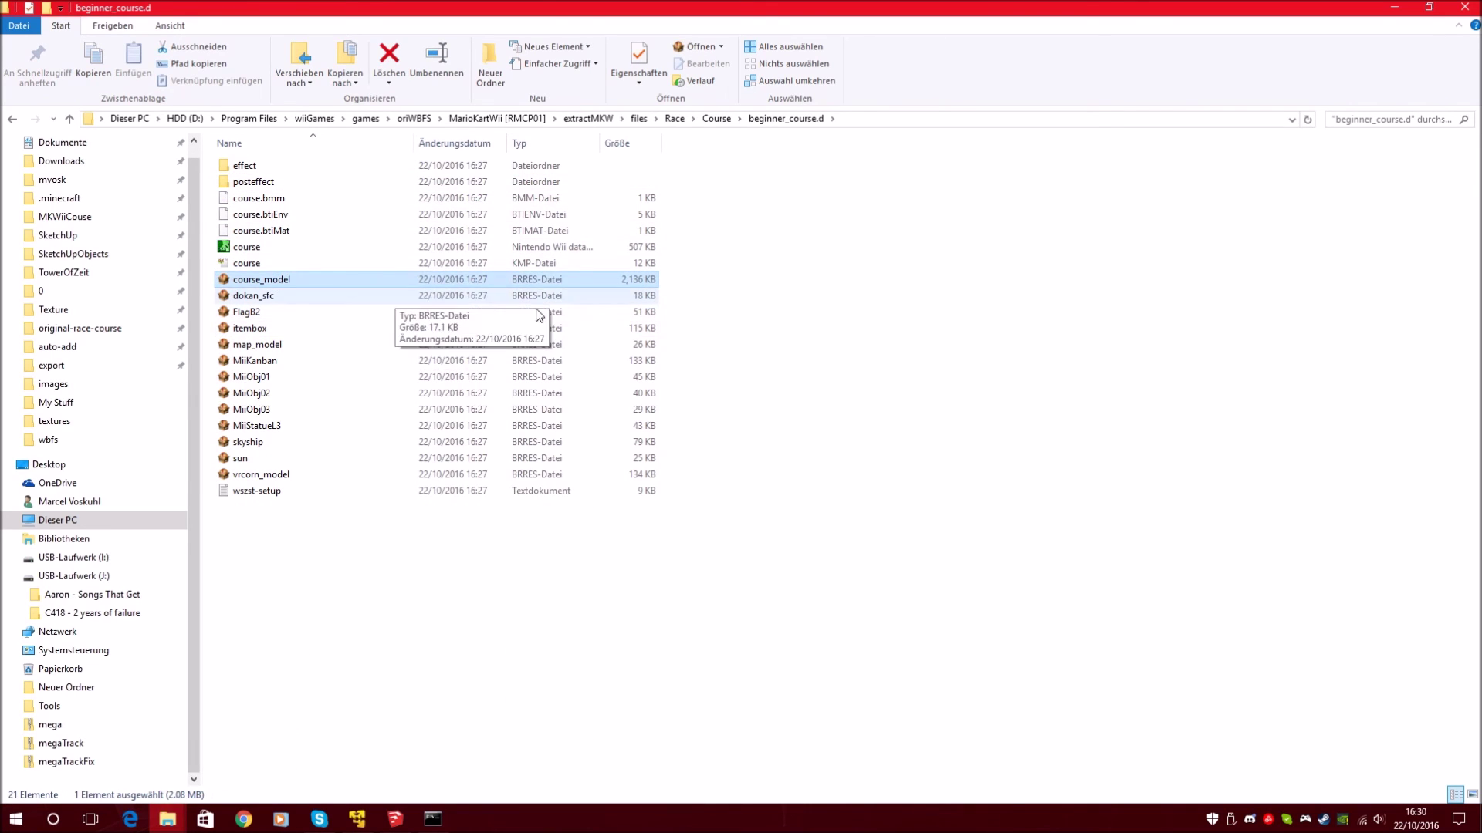
{"action": "left_click", "coordinate": [631, 170]}
{"action": "left_click", "coordinate": [515, 609]}
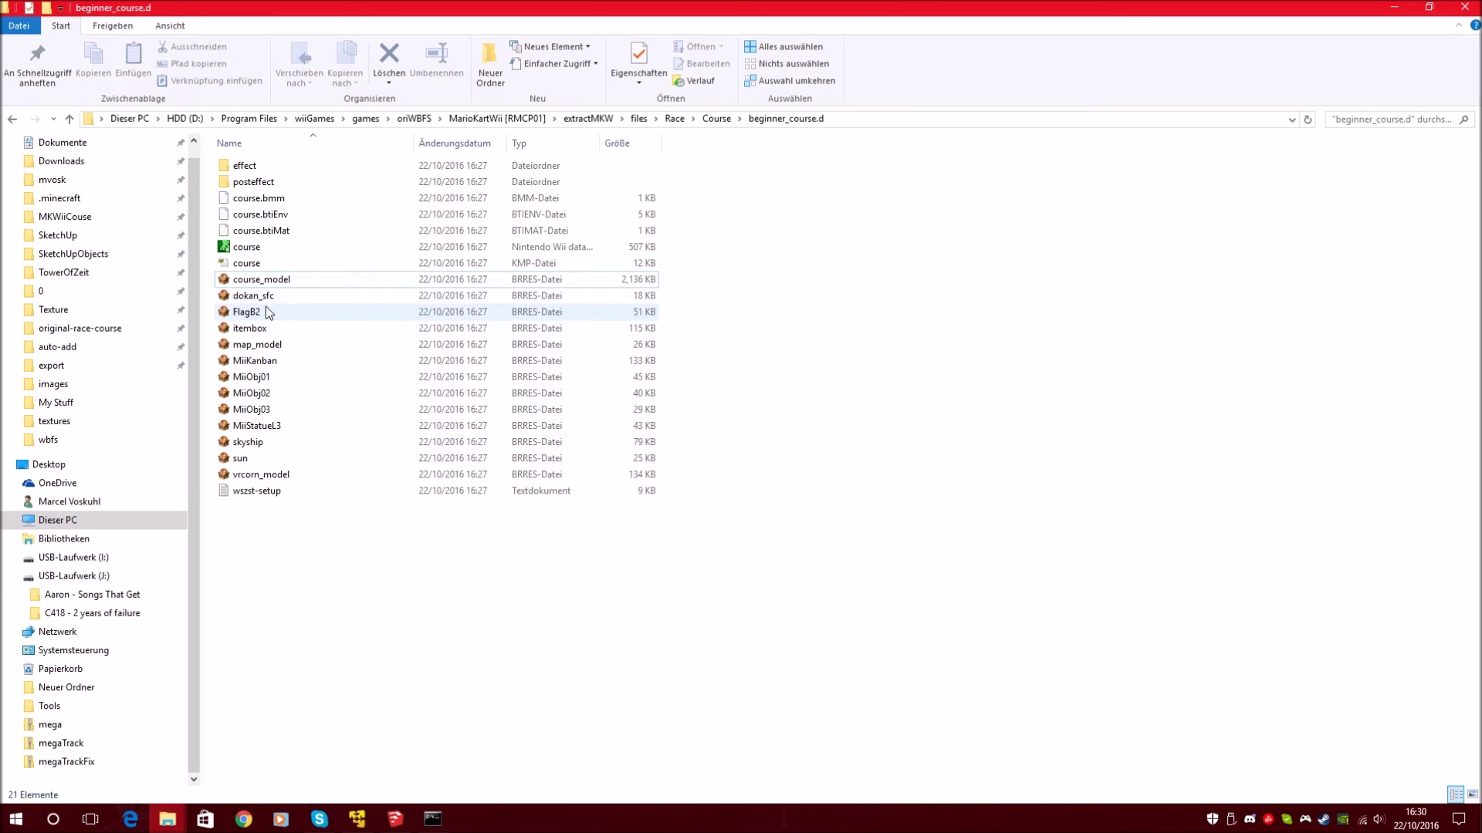
{"action": "left_click", "coordinate": [280, 284]}
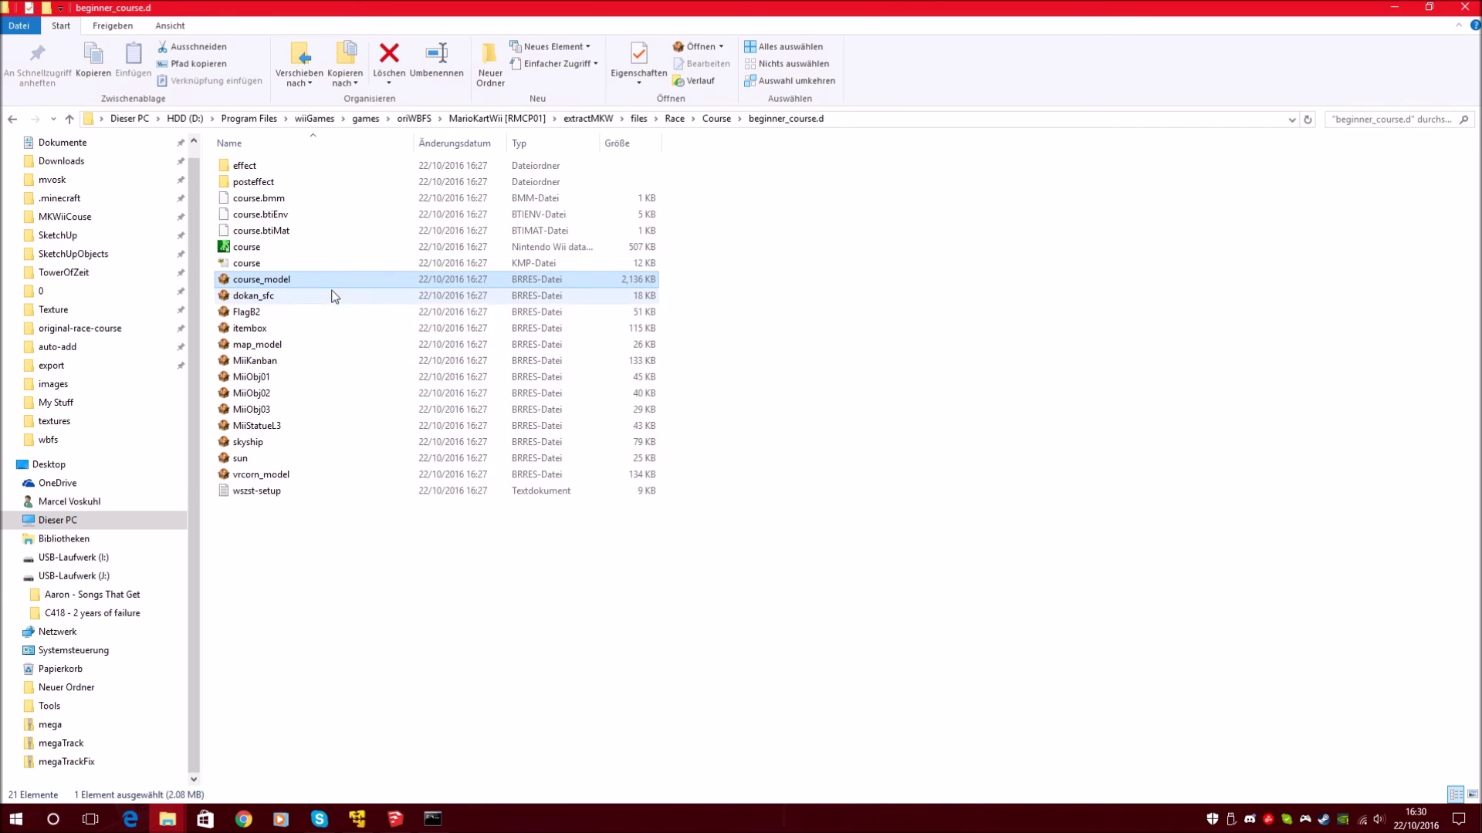
{"action": "double_click", "coordinate": [254, 297]}
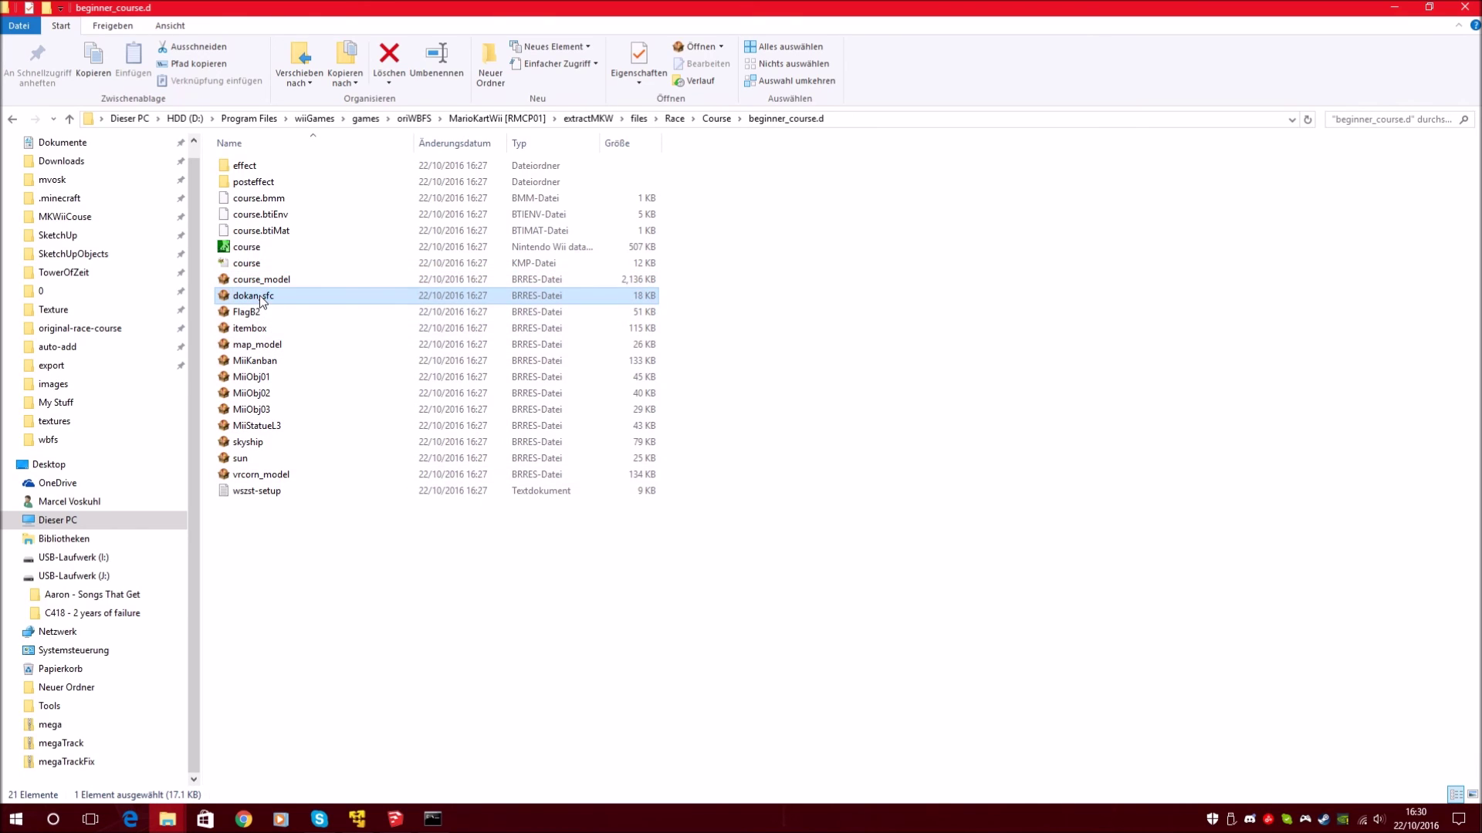
{"action": "left_click", "coordinate": [53, 108]}
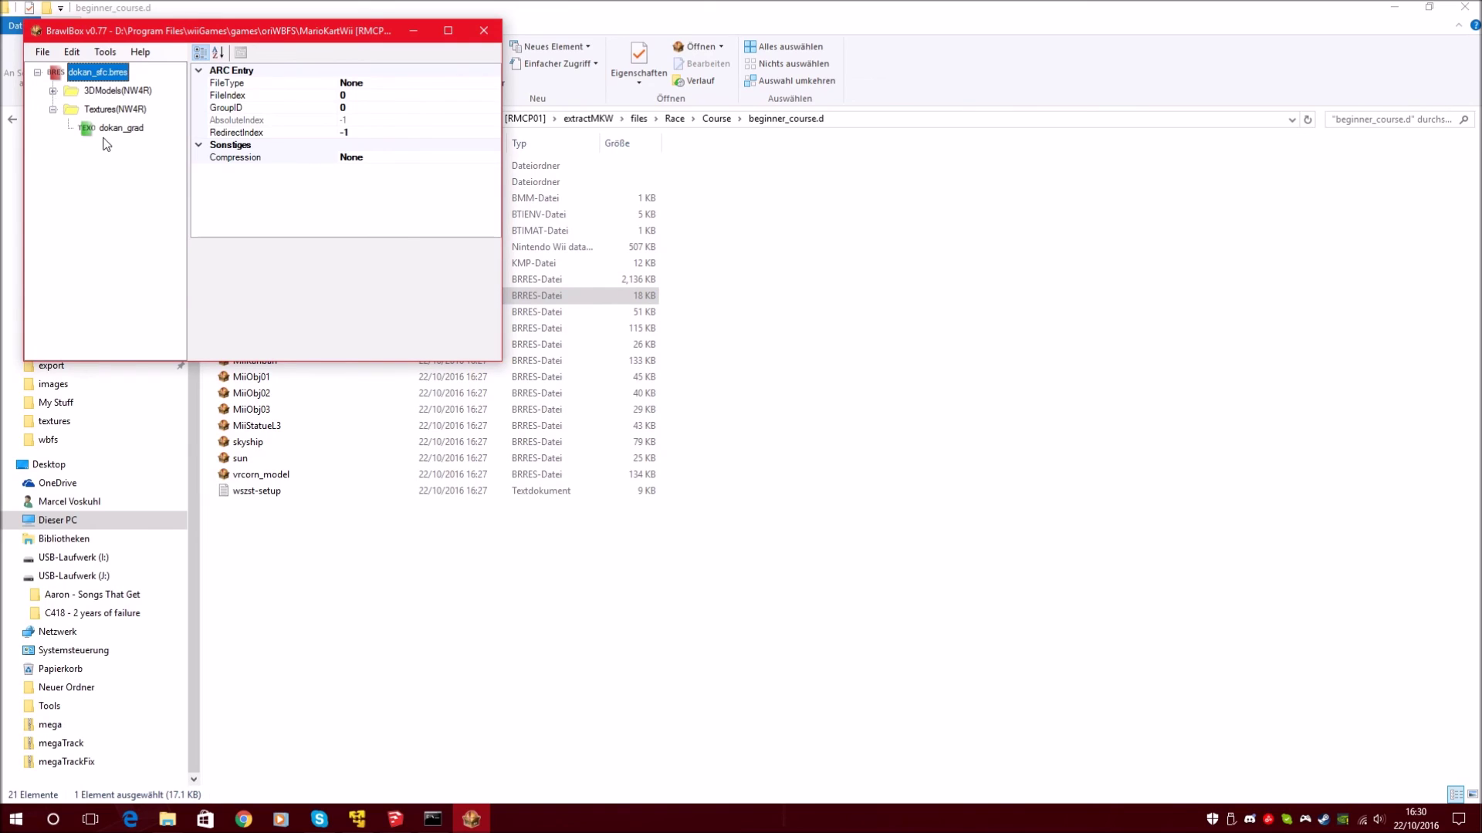
{"action": "left_click", "coordinate": [108, 130]}
{"action": "left_click", "coordinate": [53, 90]}
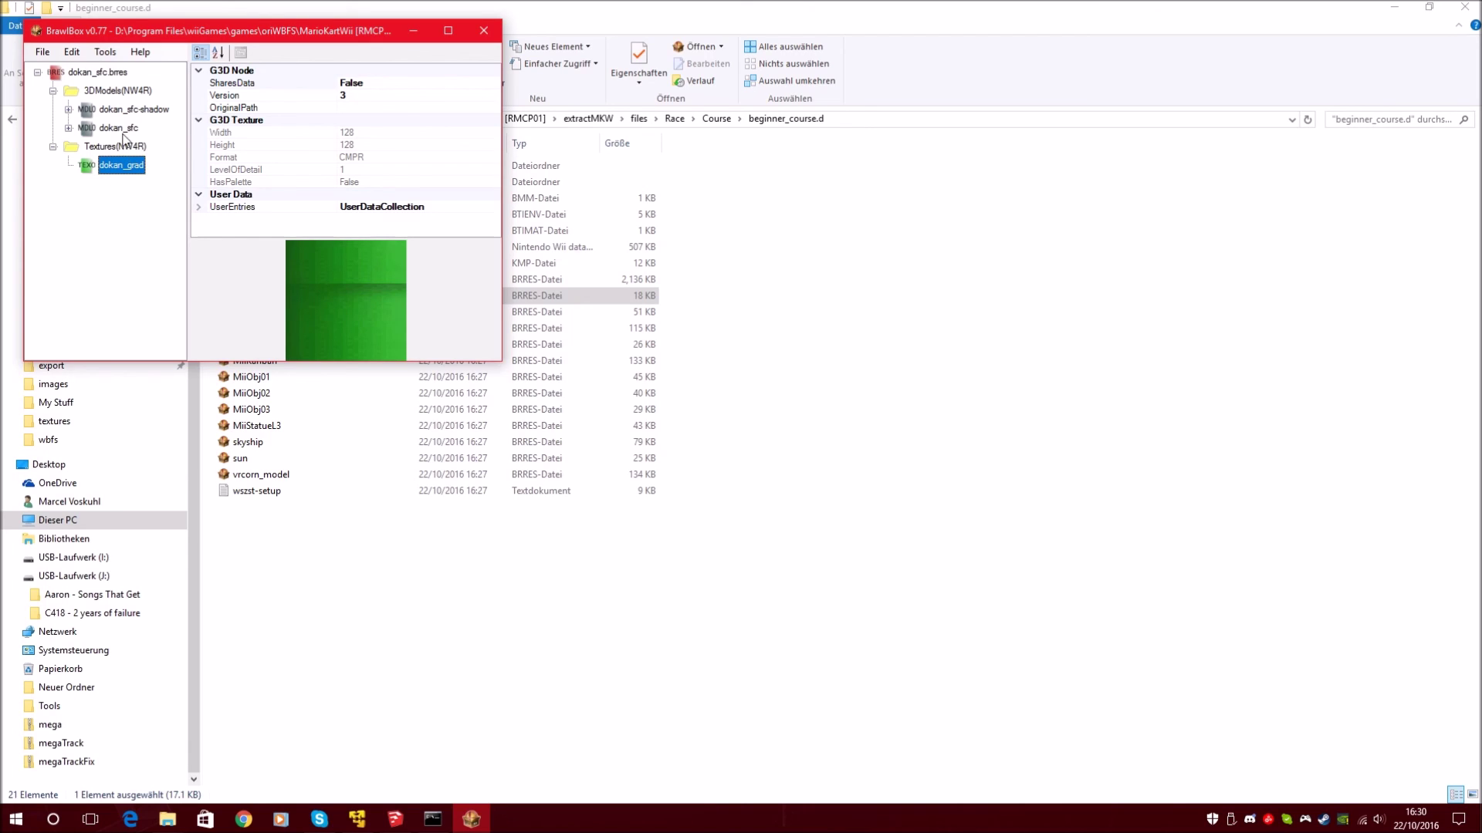
{"action": "left_click", "coordinate": [117, 129]}
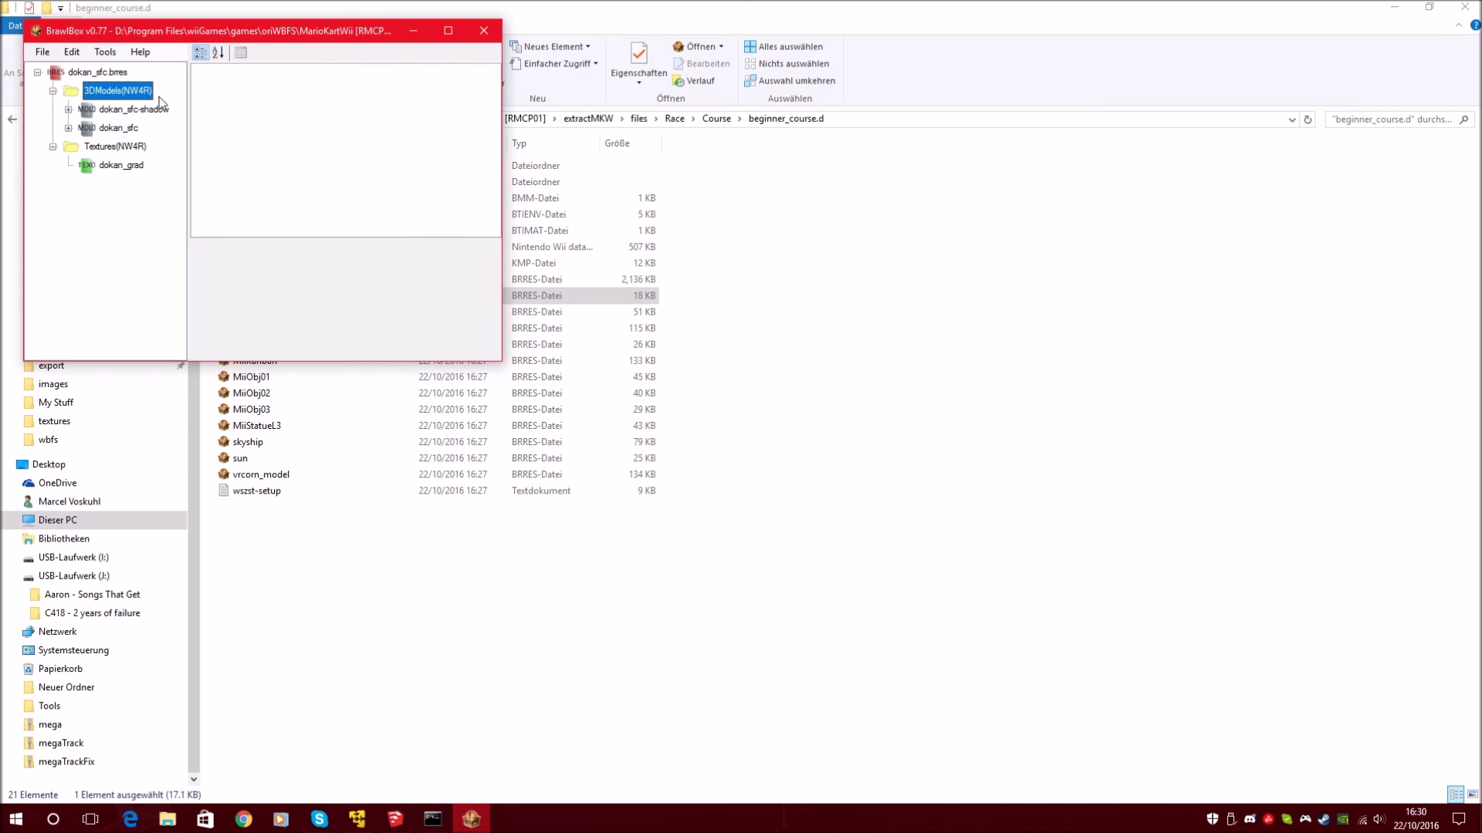
{"action": "left_click", "coordinate": [127, 112]}
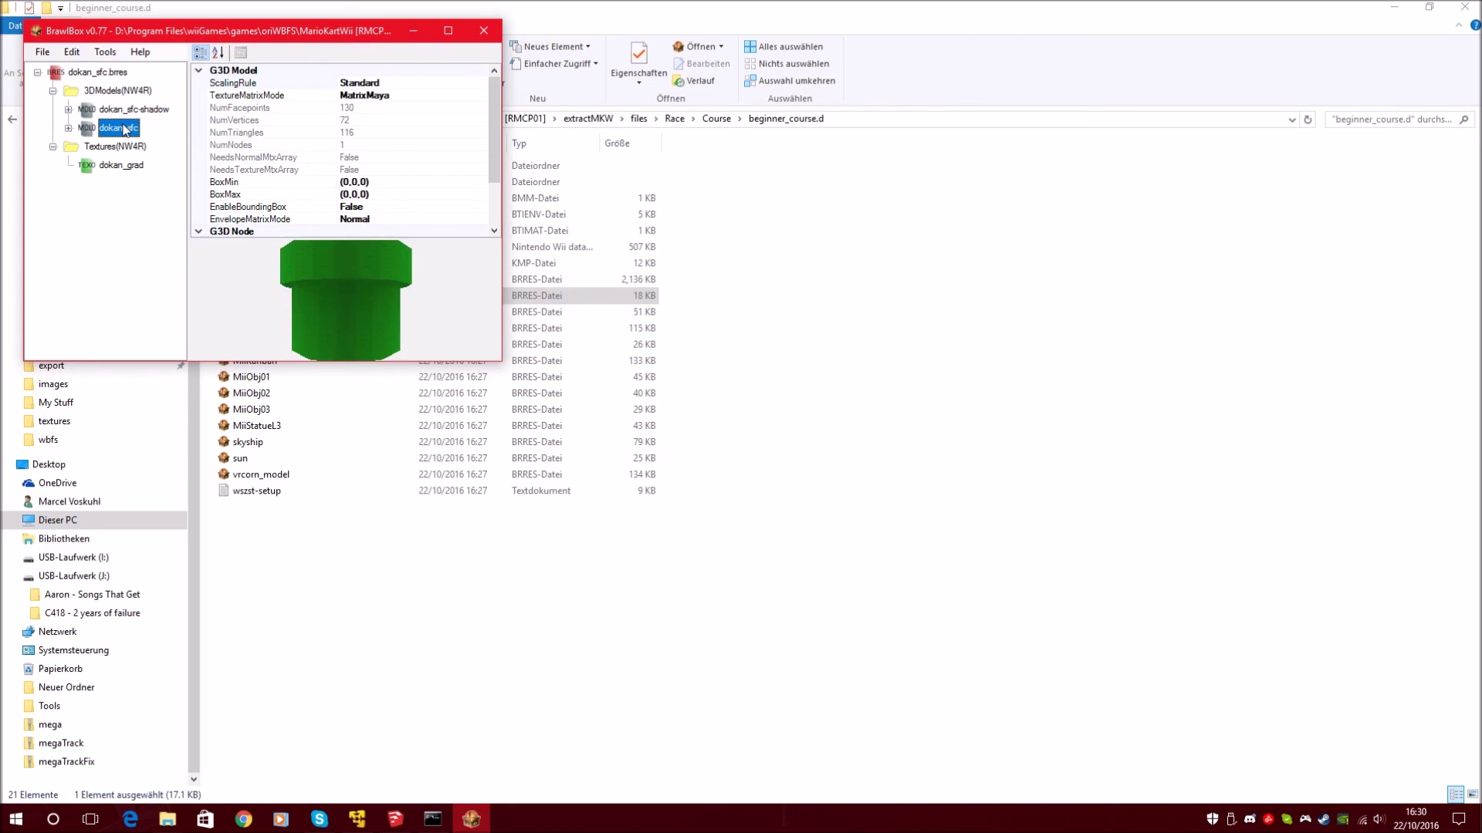
{"action": "left_click", "coordinate": [127, 112]}
{"action": "left_click", "coordinate": [122, 128]}
{"action": "right_click", "coordinate": [123, 128]}
{"action": "left_click", "coordinate": [158, 139]}
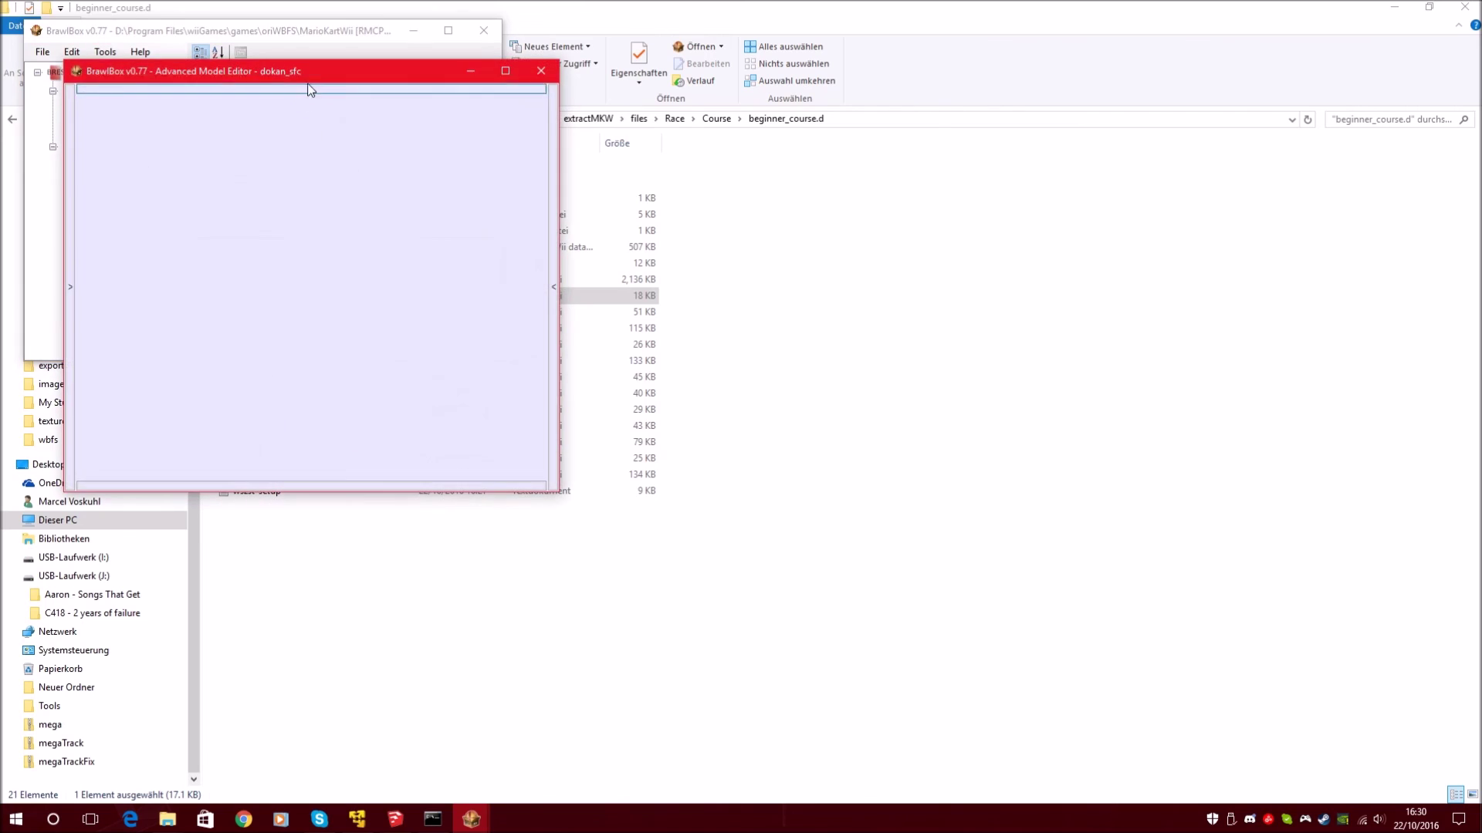
{"action": "left_click_drag", "start_coordinate": [309, 74], "coordinate": [776, 269]}
{"action": "left_click_drag", "start_coordinate": [839, 521], "coordinate": [875, 444]}
{"action": "left_click_drag", "start_coordinate": [793, 467], "coordinate": [803, 469]}
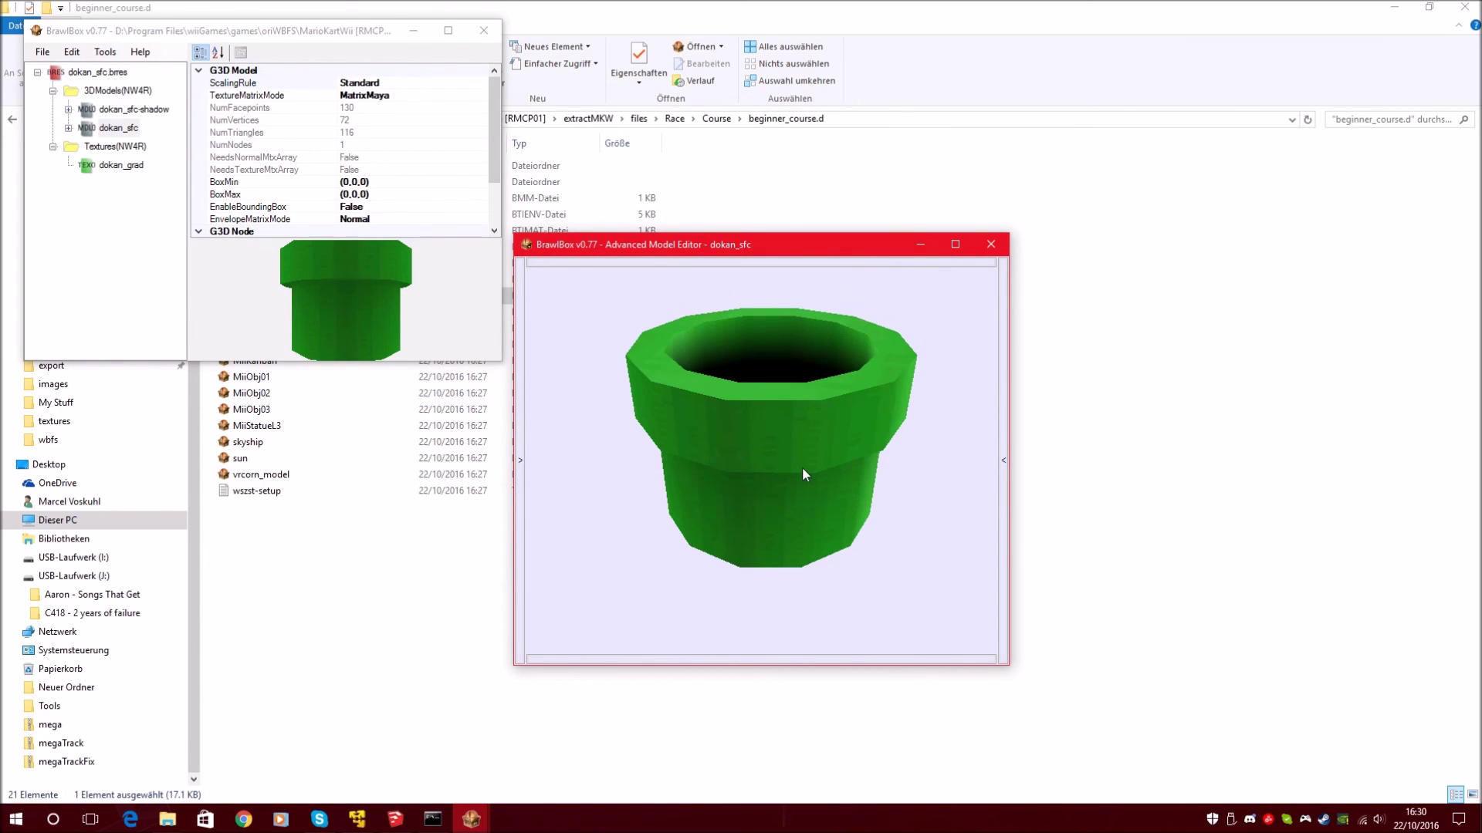
{"action": "left_click", "coordinate": [991, 243]}
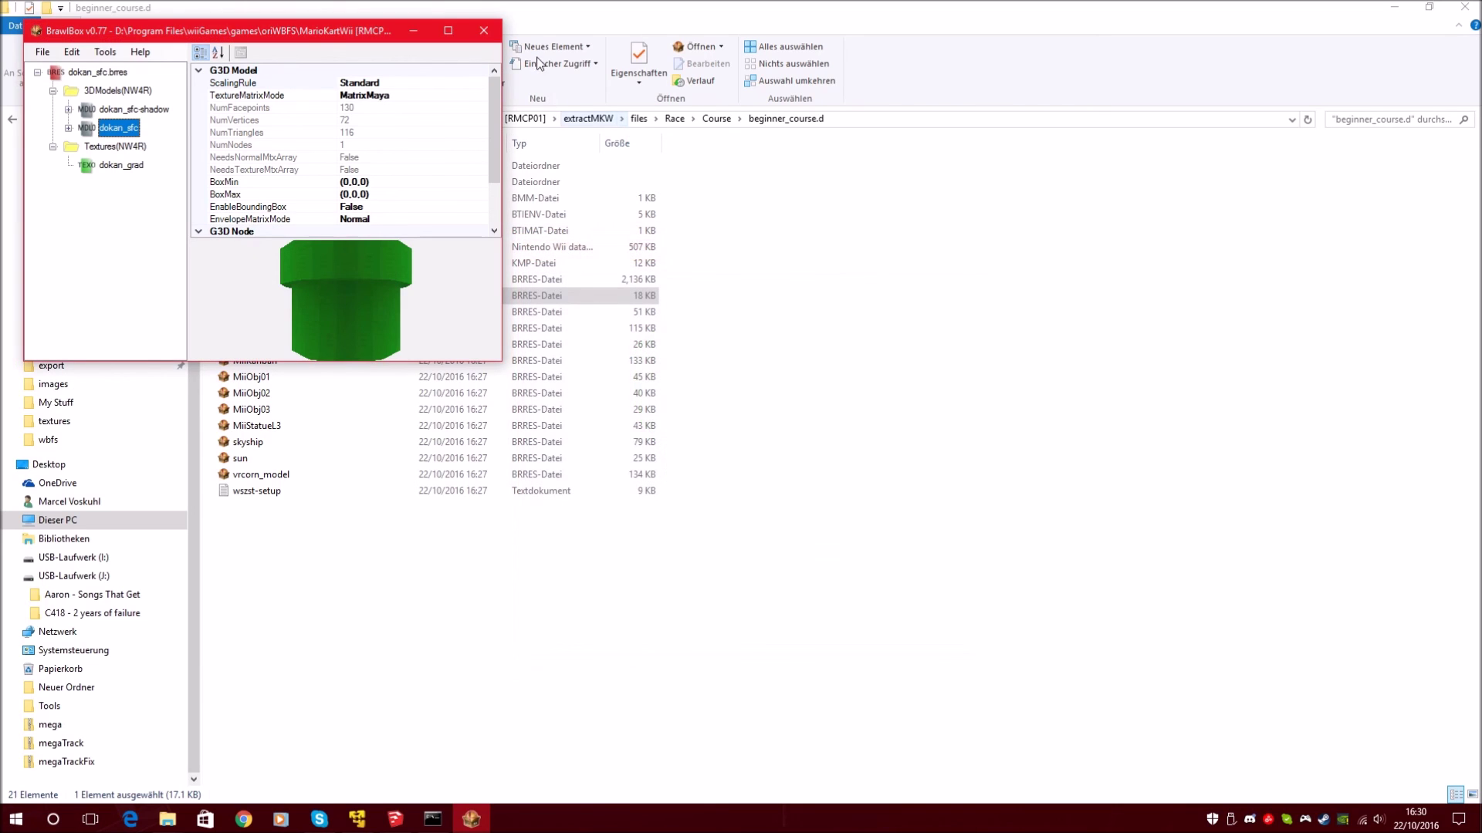
{"action": "left_click", "coordinate": [486, 29]}
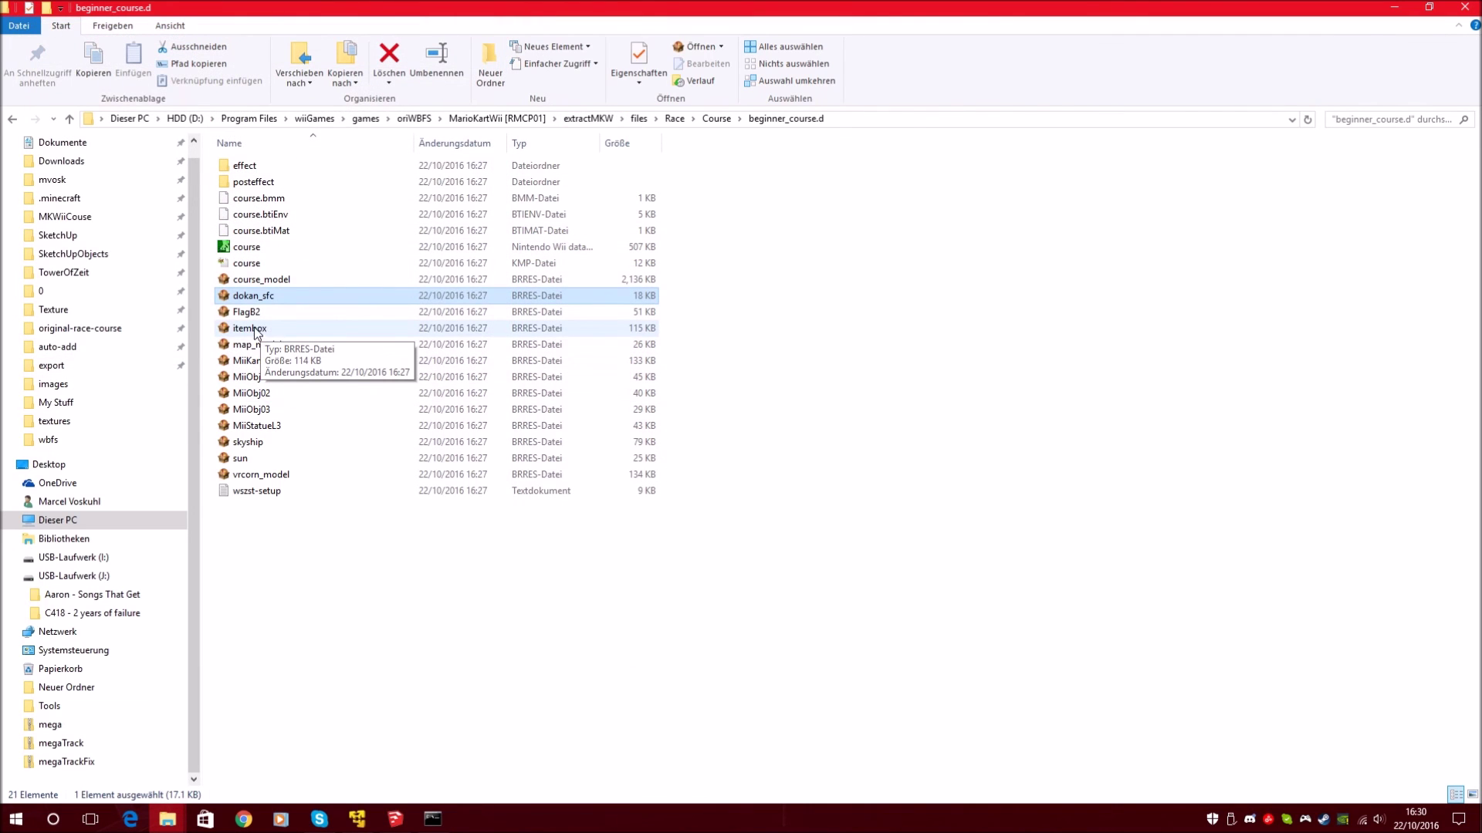
{"action": "double_click", "coordinate": [255, 330]}
{"action": "left_click", "coordinate": [134, 208]}
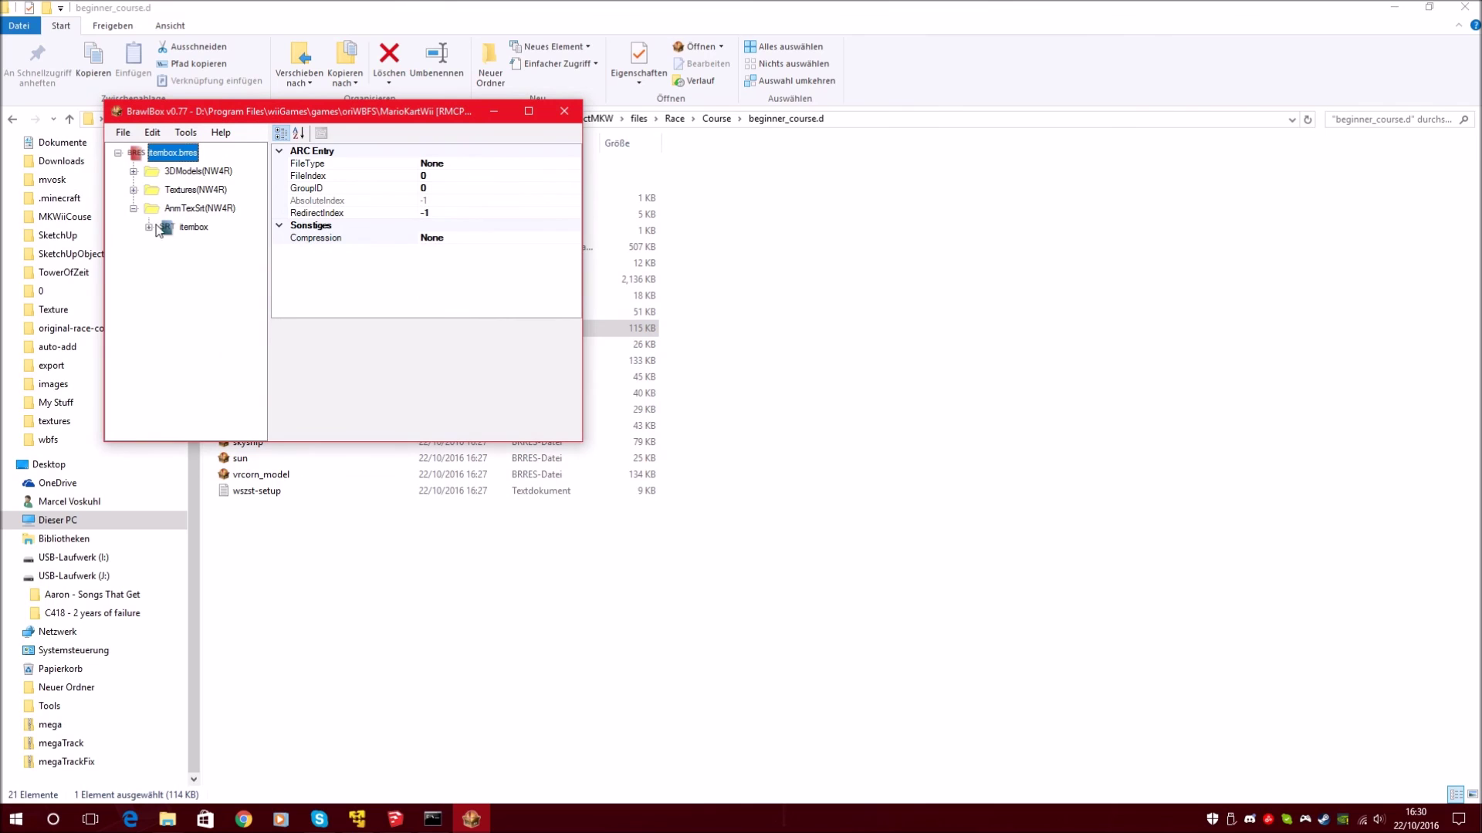
{"action": "left_click", "coordinate": [133, 190]}
{"action": "left_click", "coordinate": [195, 210]}
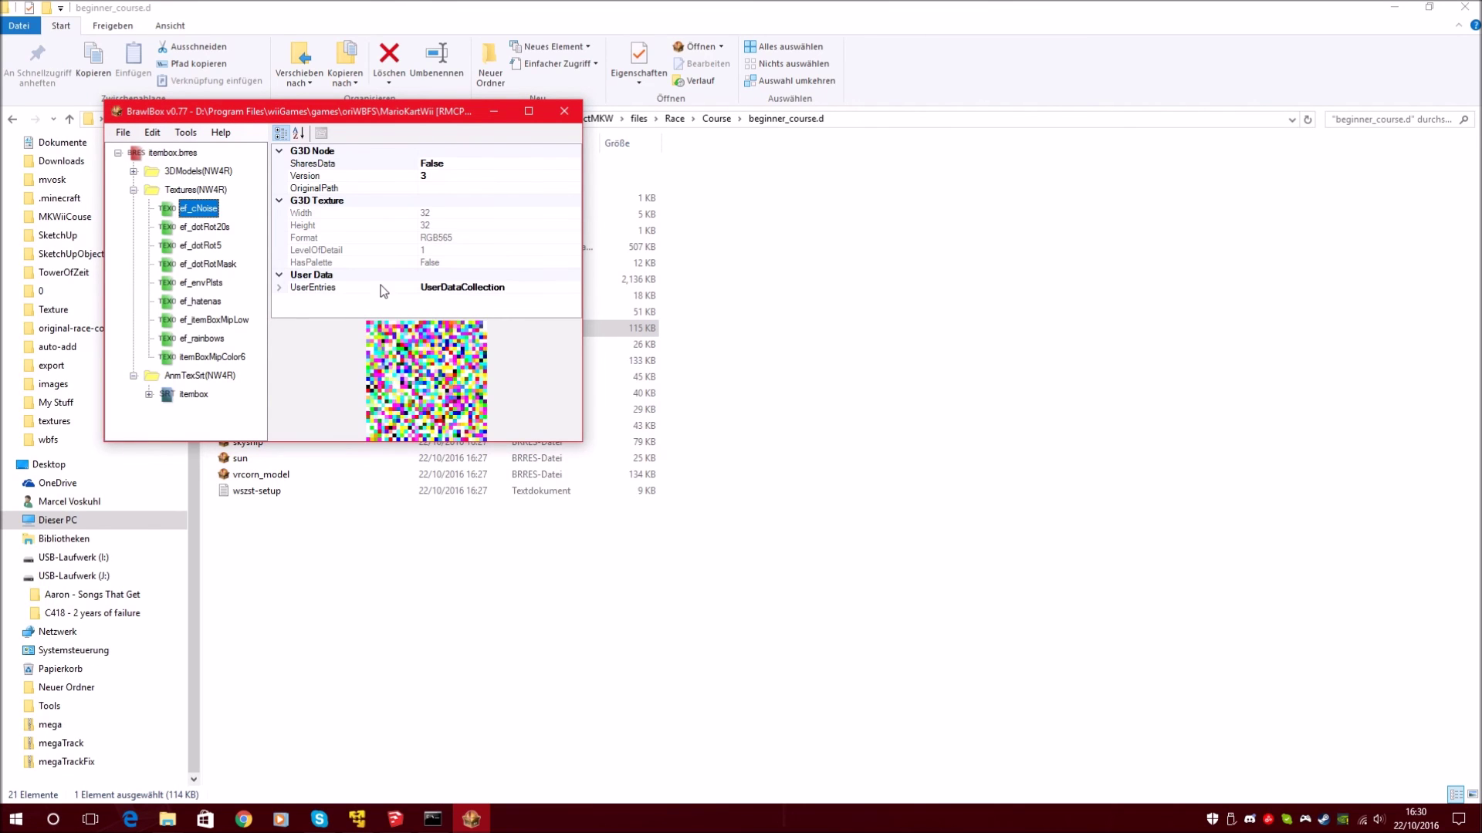
{"action": "key", "text": "Down"}
{"action": "key", "text": "Down"}
{"action": "key", "text": "Down"}
{"action": "key", "text": "Up"}
{"action": "key", "text": "Up"}
{"action": "key", "text": "Down"}
{"action": "key", "text": "Down"}
{"action": "key", "text": "Down"}
{"action": "key", "text": "Down"}
{"action": "key", "text": "Down"}
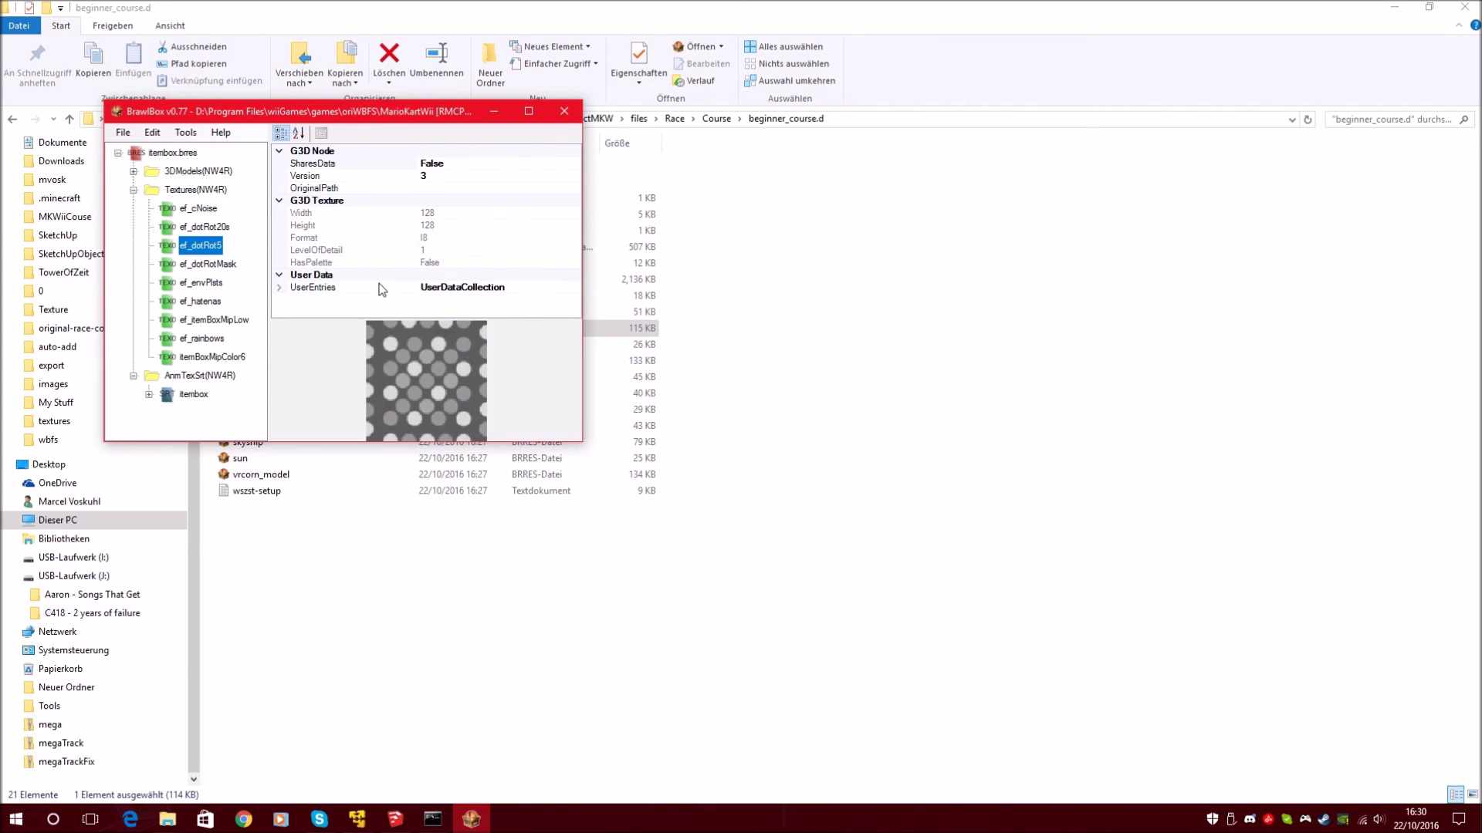
{"action": "key", "text": "Down"}
{"action": "key", "text": "Down"}
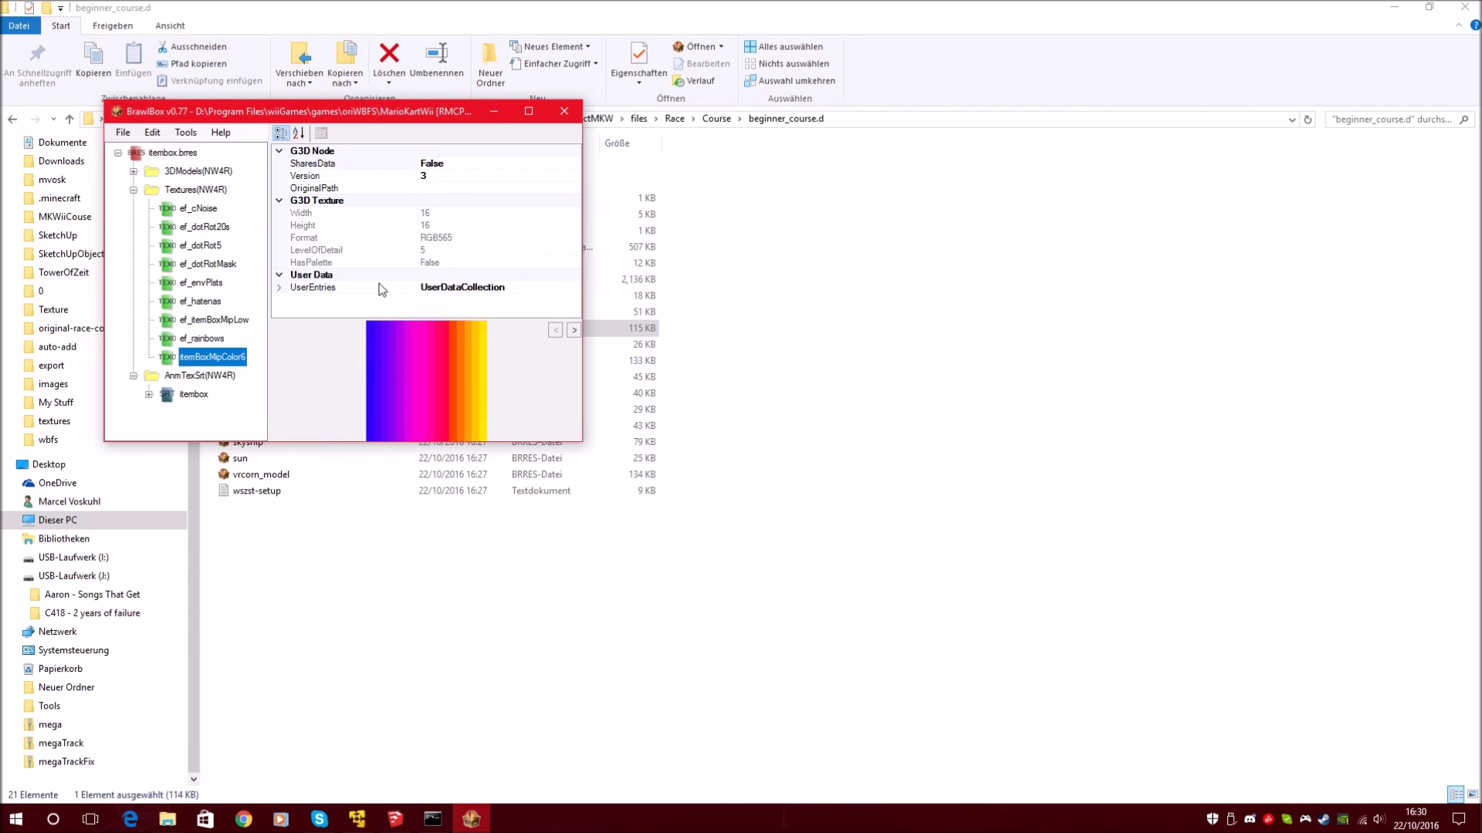
{"action": "key", "text": "Up"}
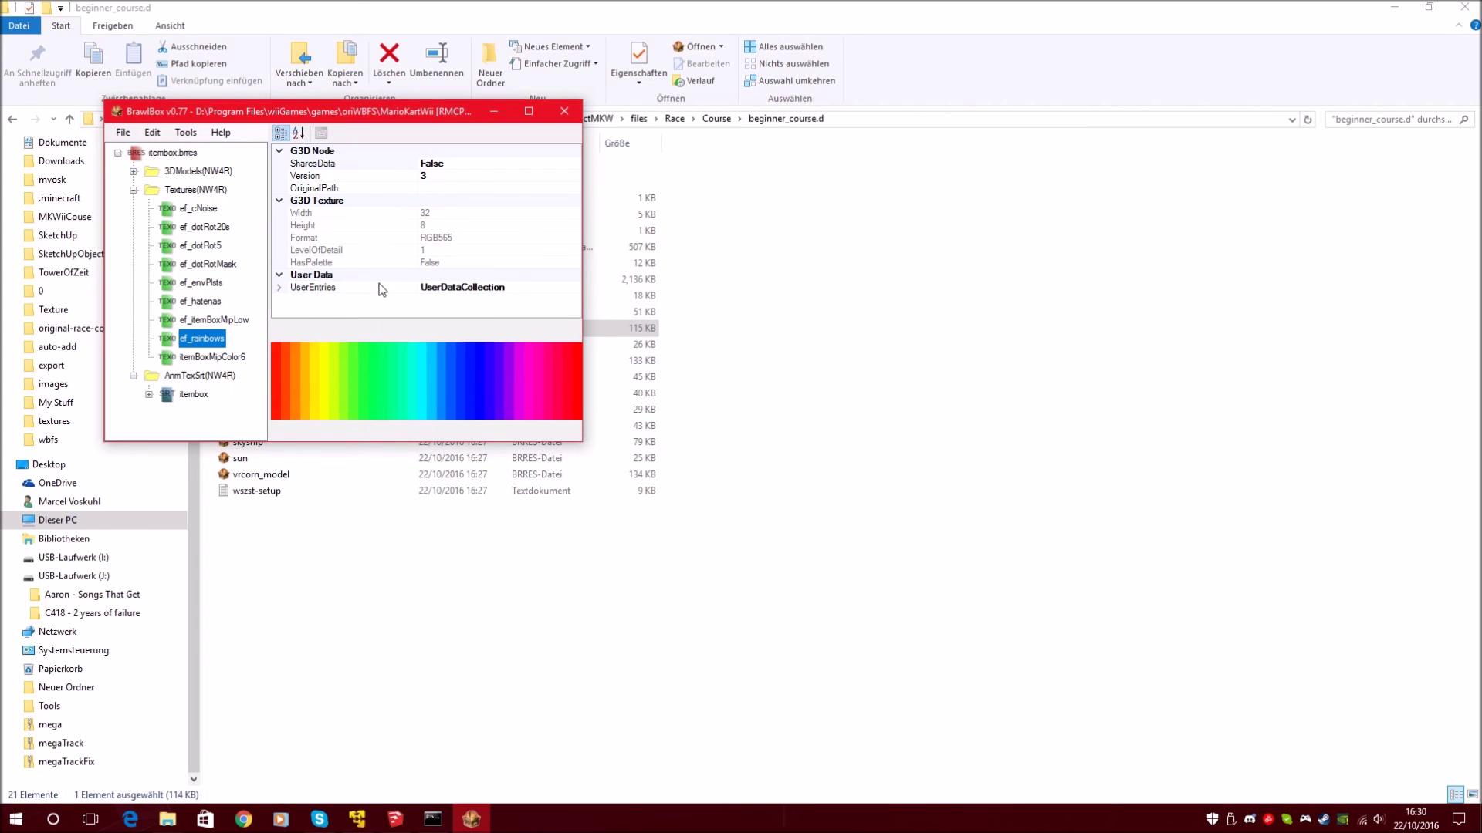
{"action": "left_click", "coordinate": [564, 111]}
- Close File Explorer and the cmd.exe window, then restore SketchUp showing the circular track model
{"action": "left_click", "coordinate": [1465, 8]}
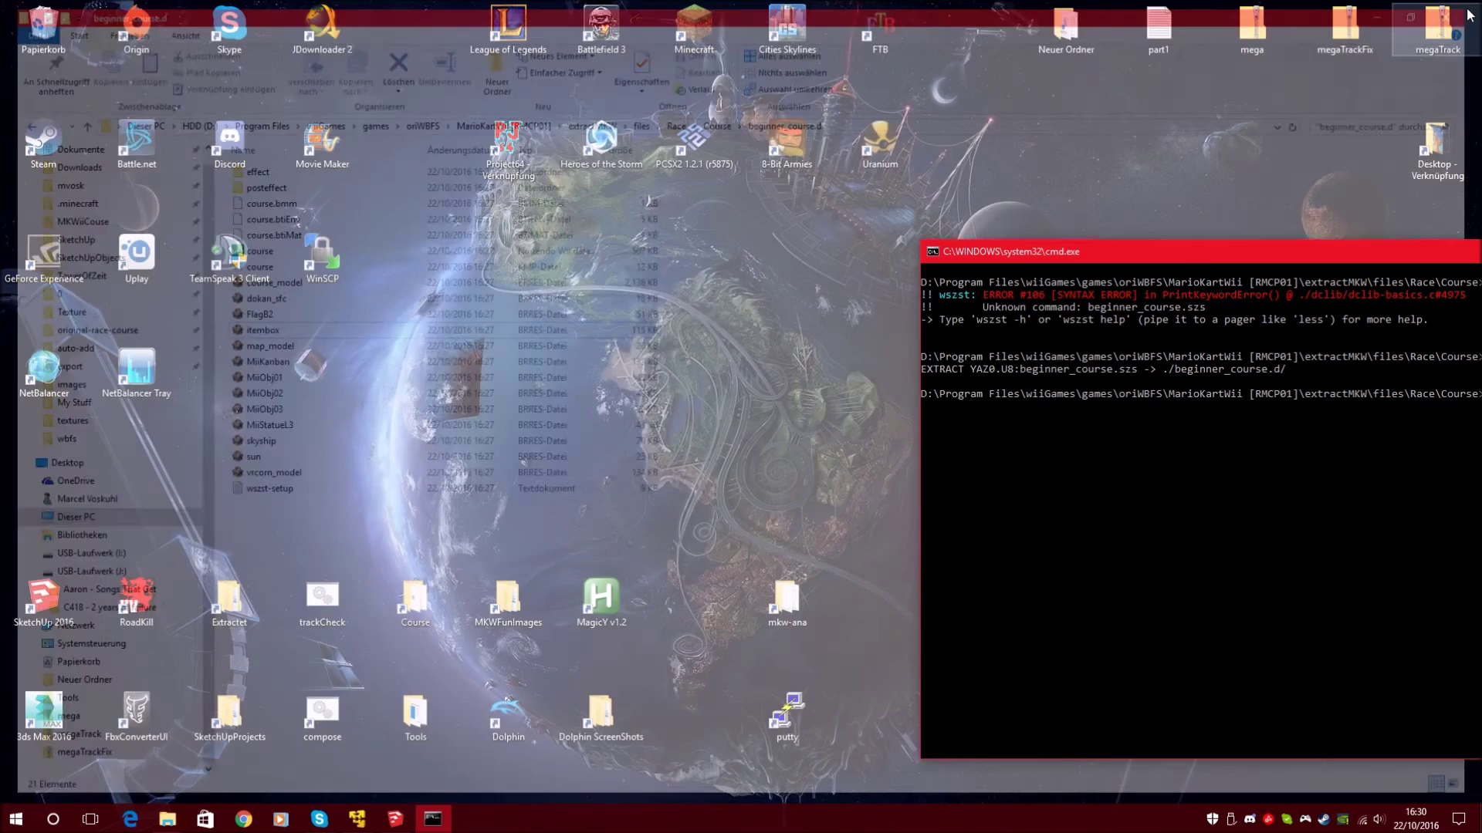
{"action": "left_click_drag", "start_coordinate": [1108, 265], "coordinate": [651, 266]}
{"action": "left_click", "coordinate": [1395, 251]}
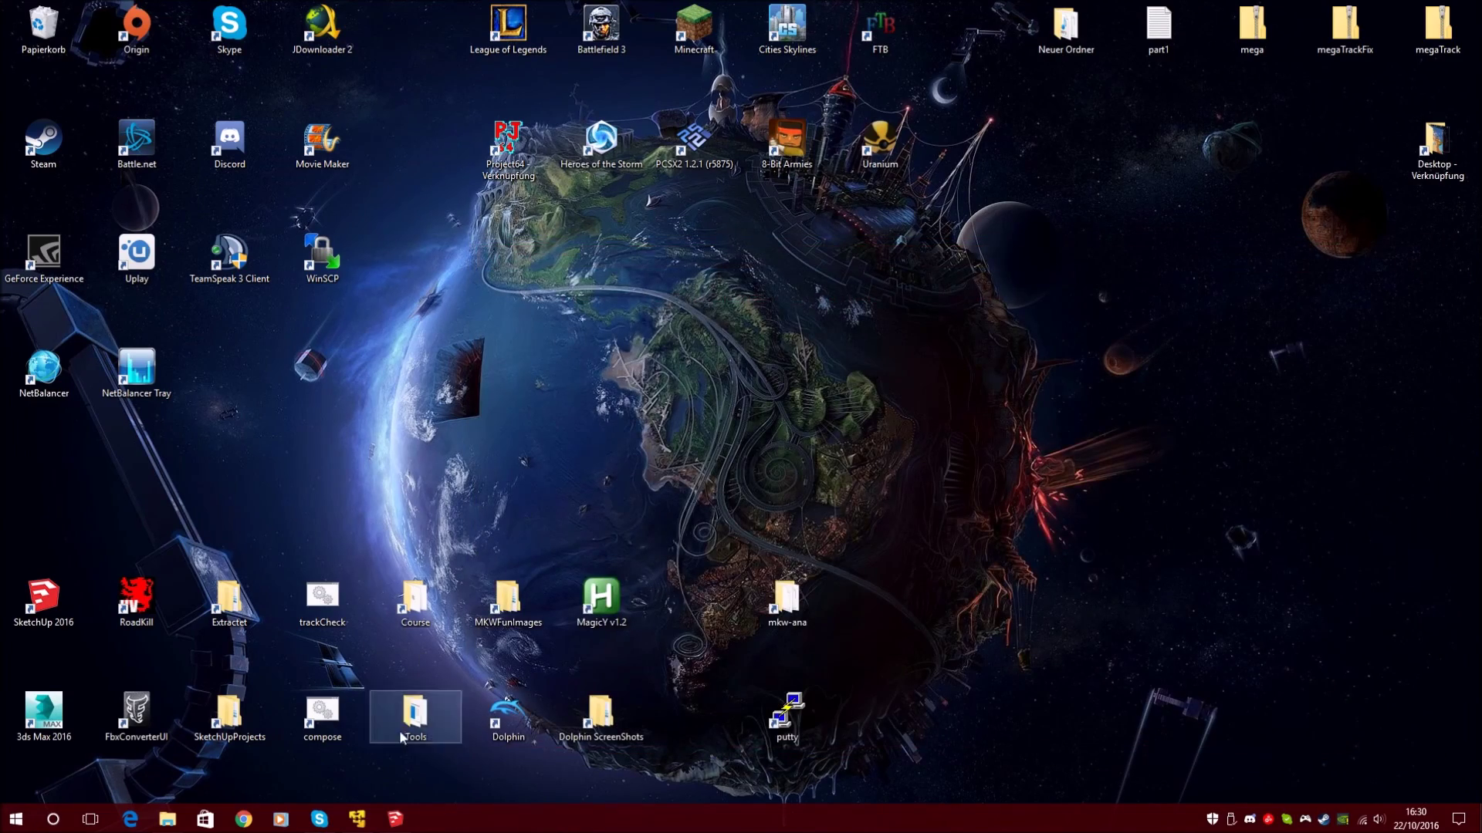
{"action": "left_click", "coordinate": [399, 818]}
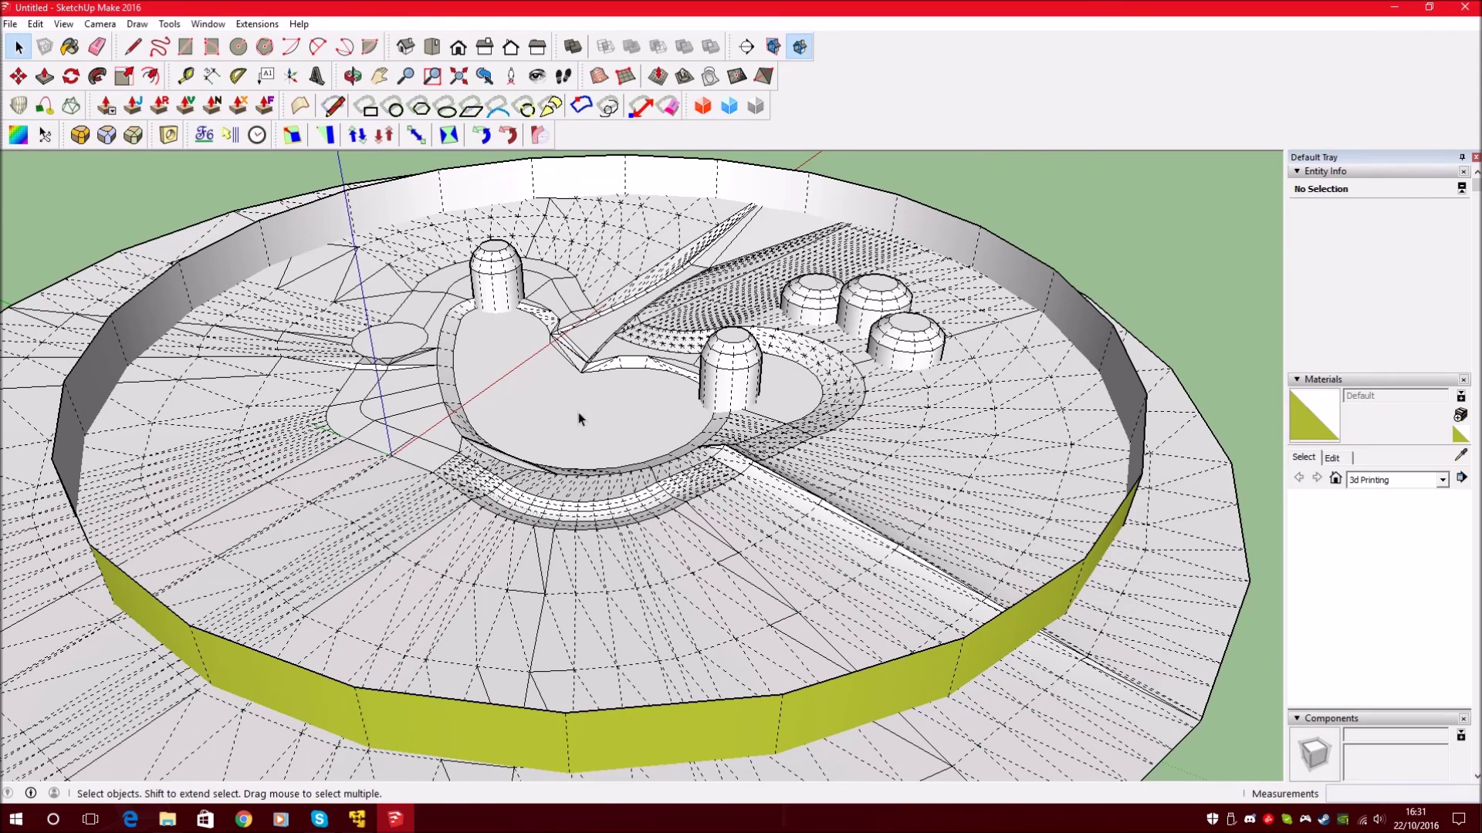